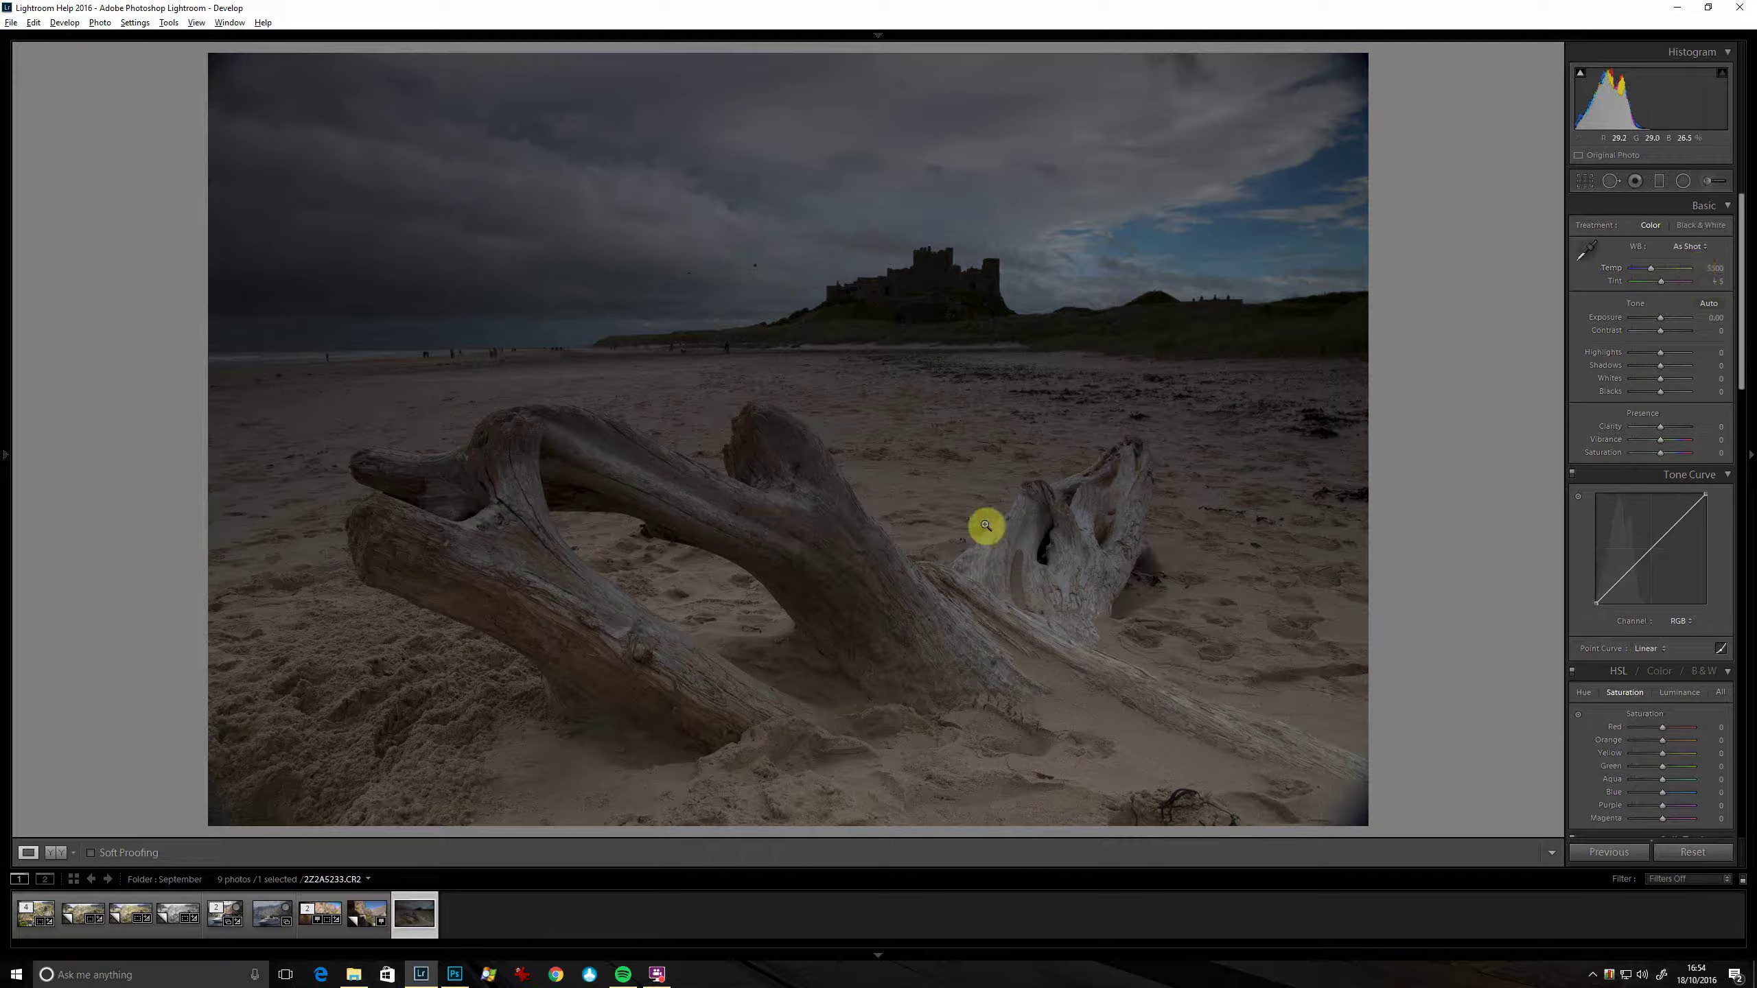
Raise the exposure of the underexposed driftwood beach photo to +2.50.
click(953, 457)
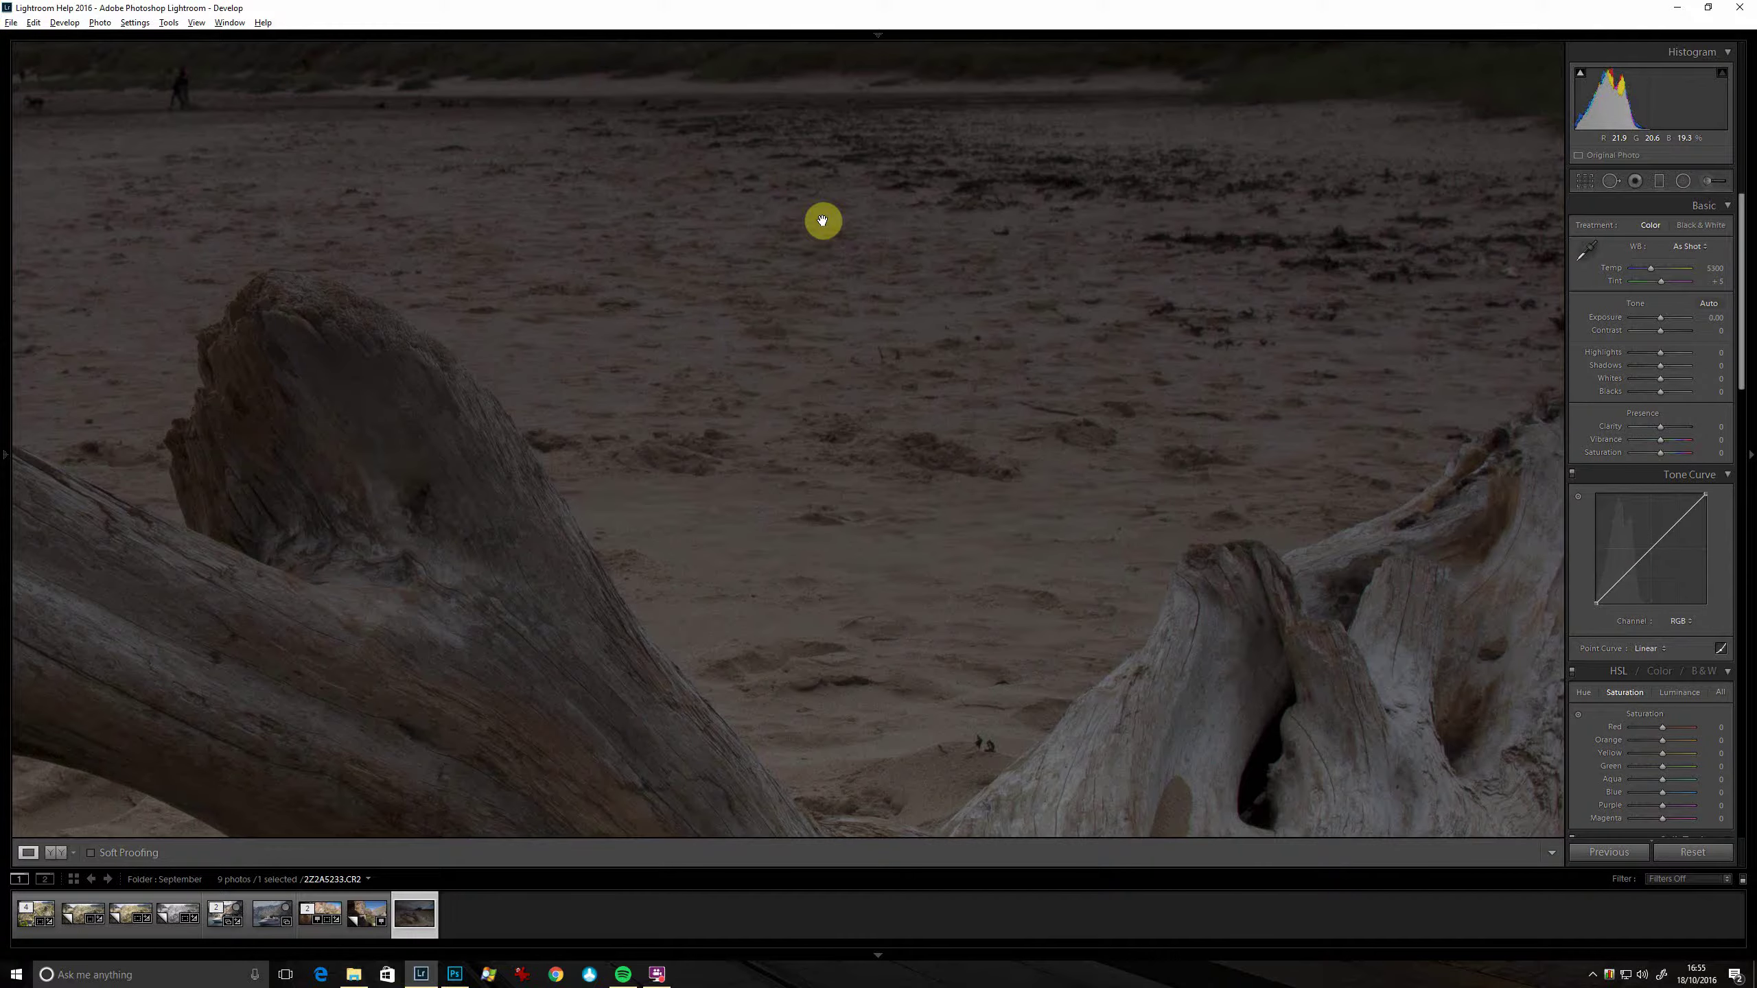
click(1058, 360)
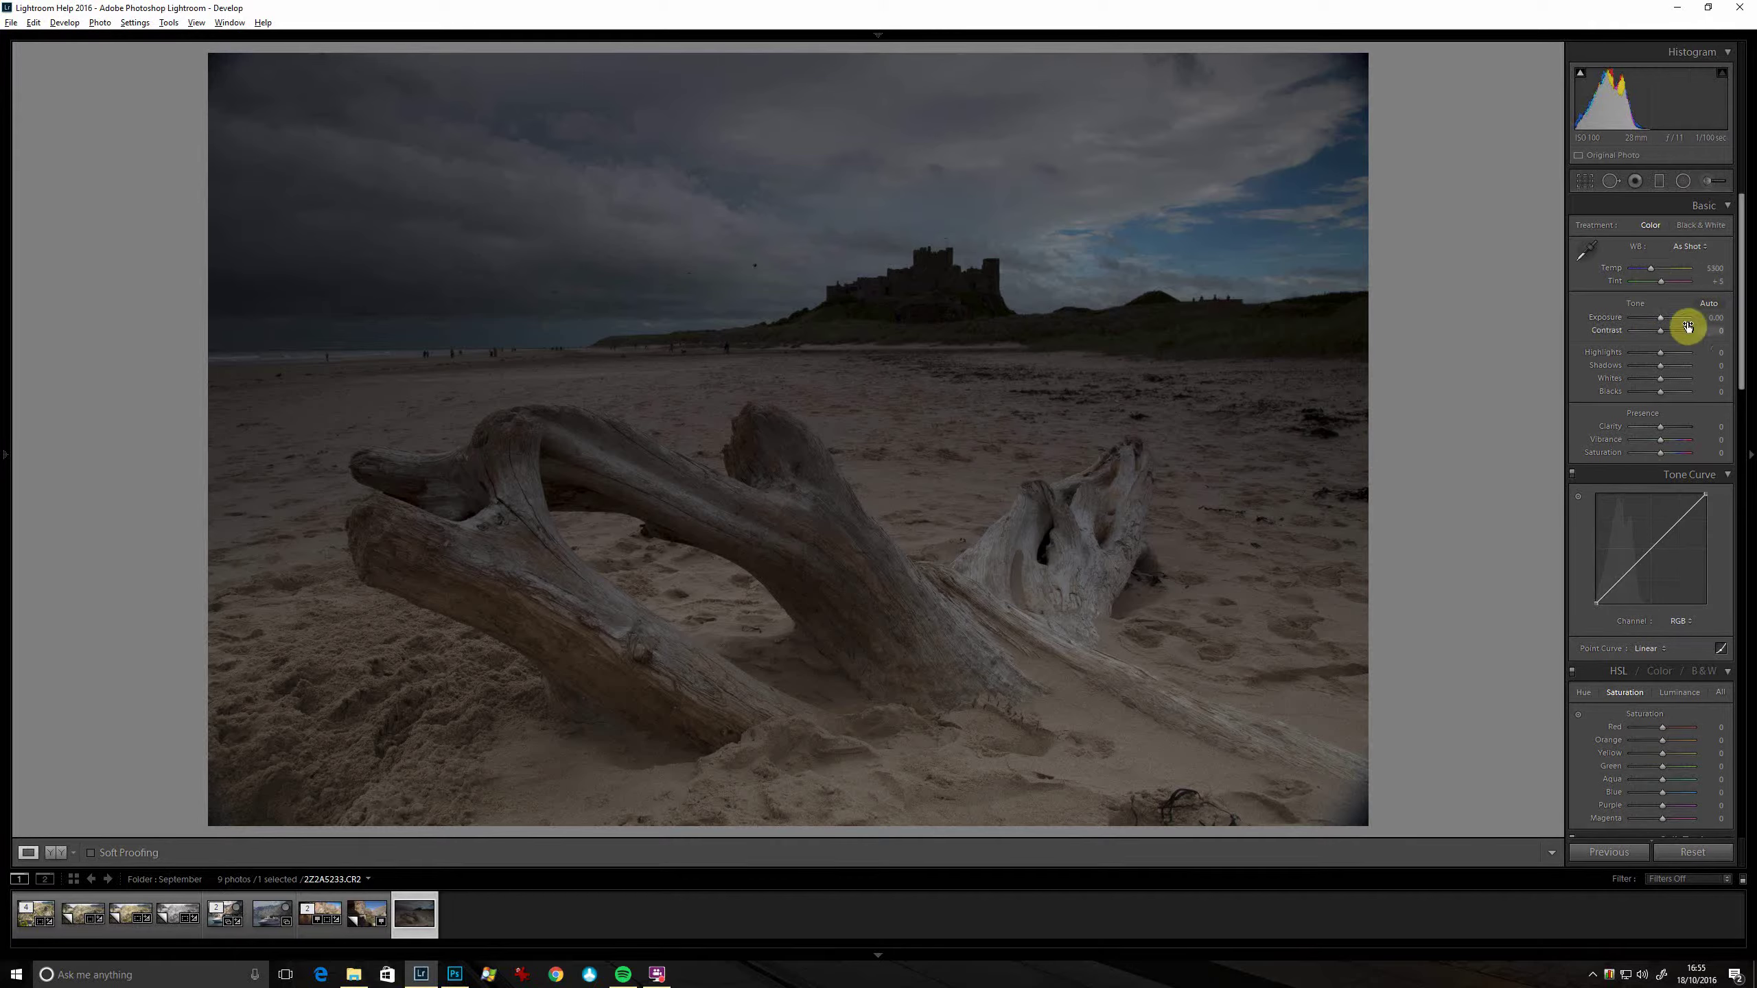
drag(1664, 322, 1678, 326)
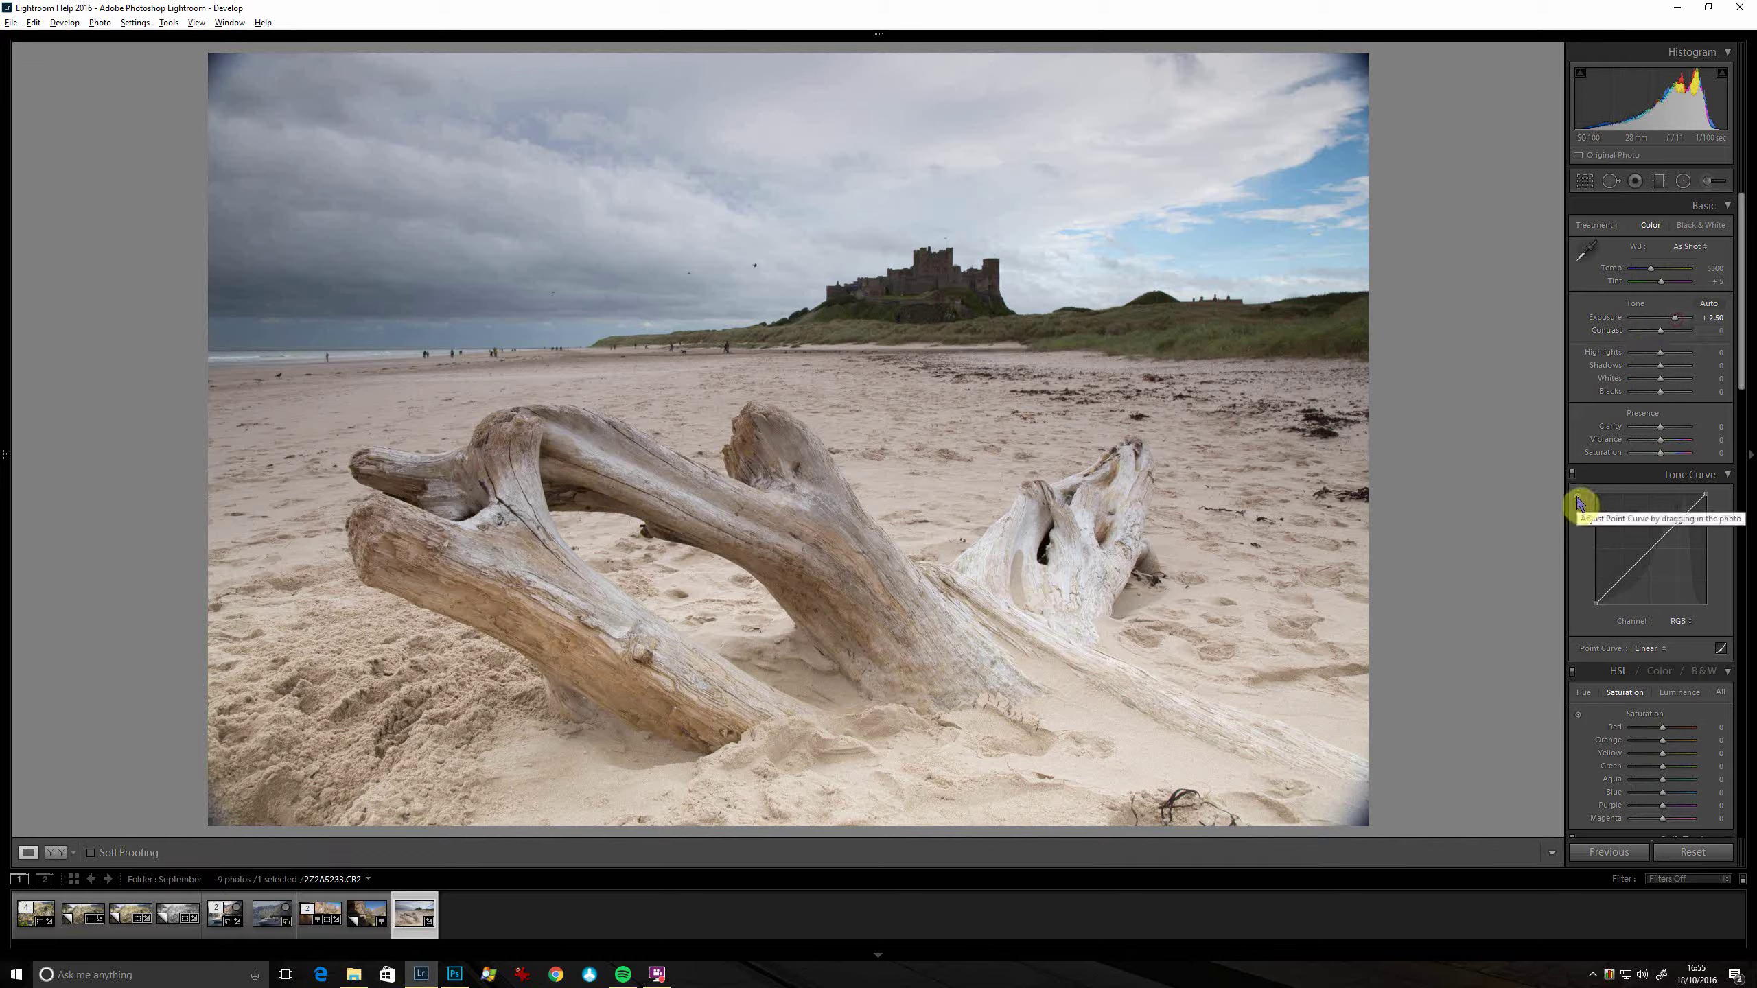
Check the castle's dark tones on the tone curve and up close, and set Shadows to -60 and Blacks to -33.
click(1579, 500)
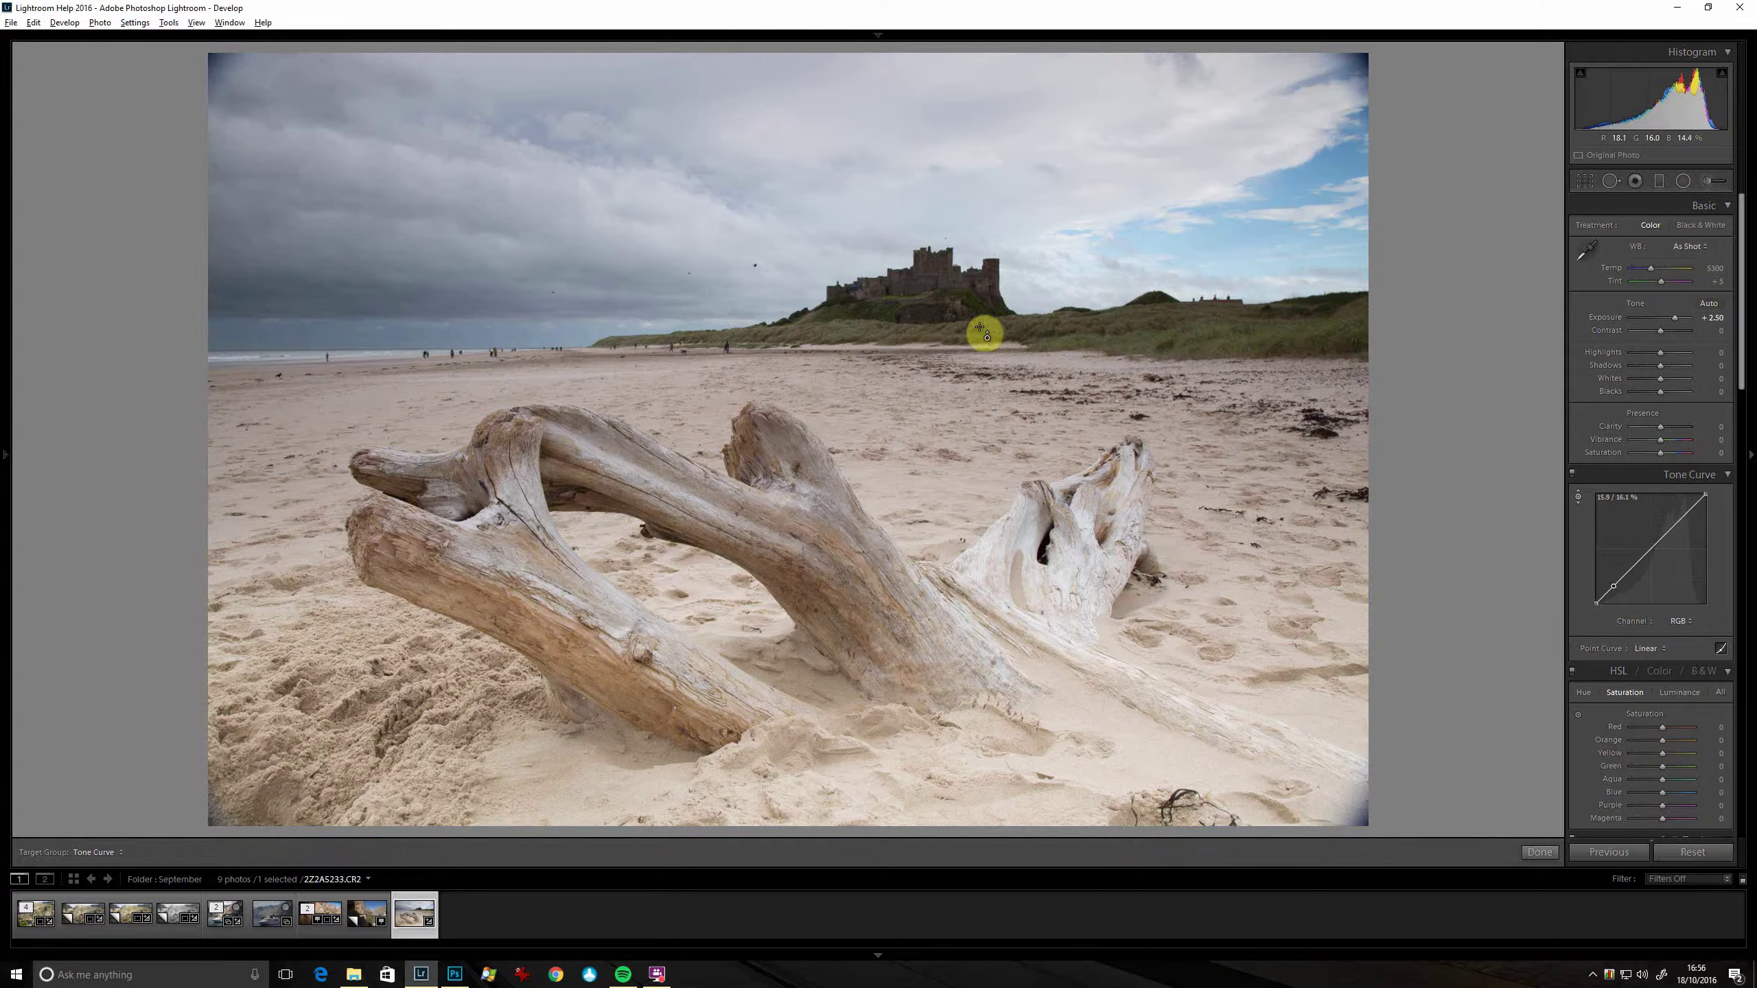
click(1542, 852)
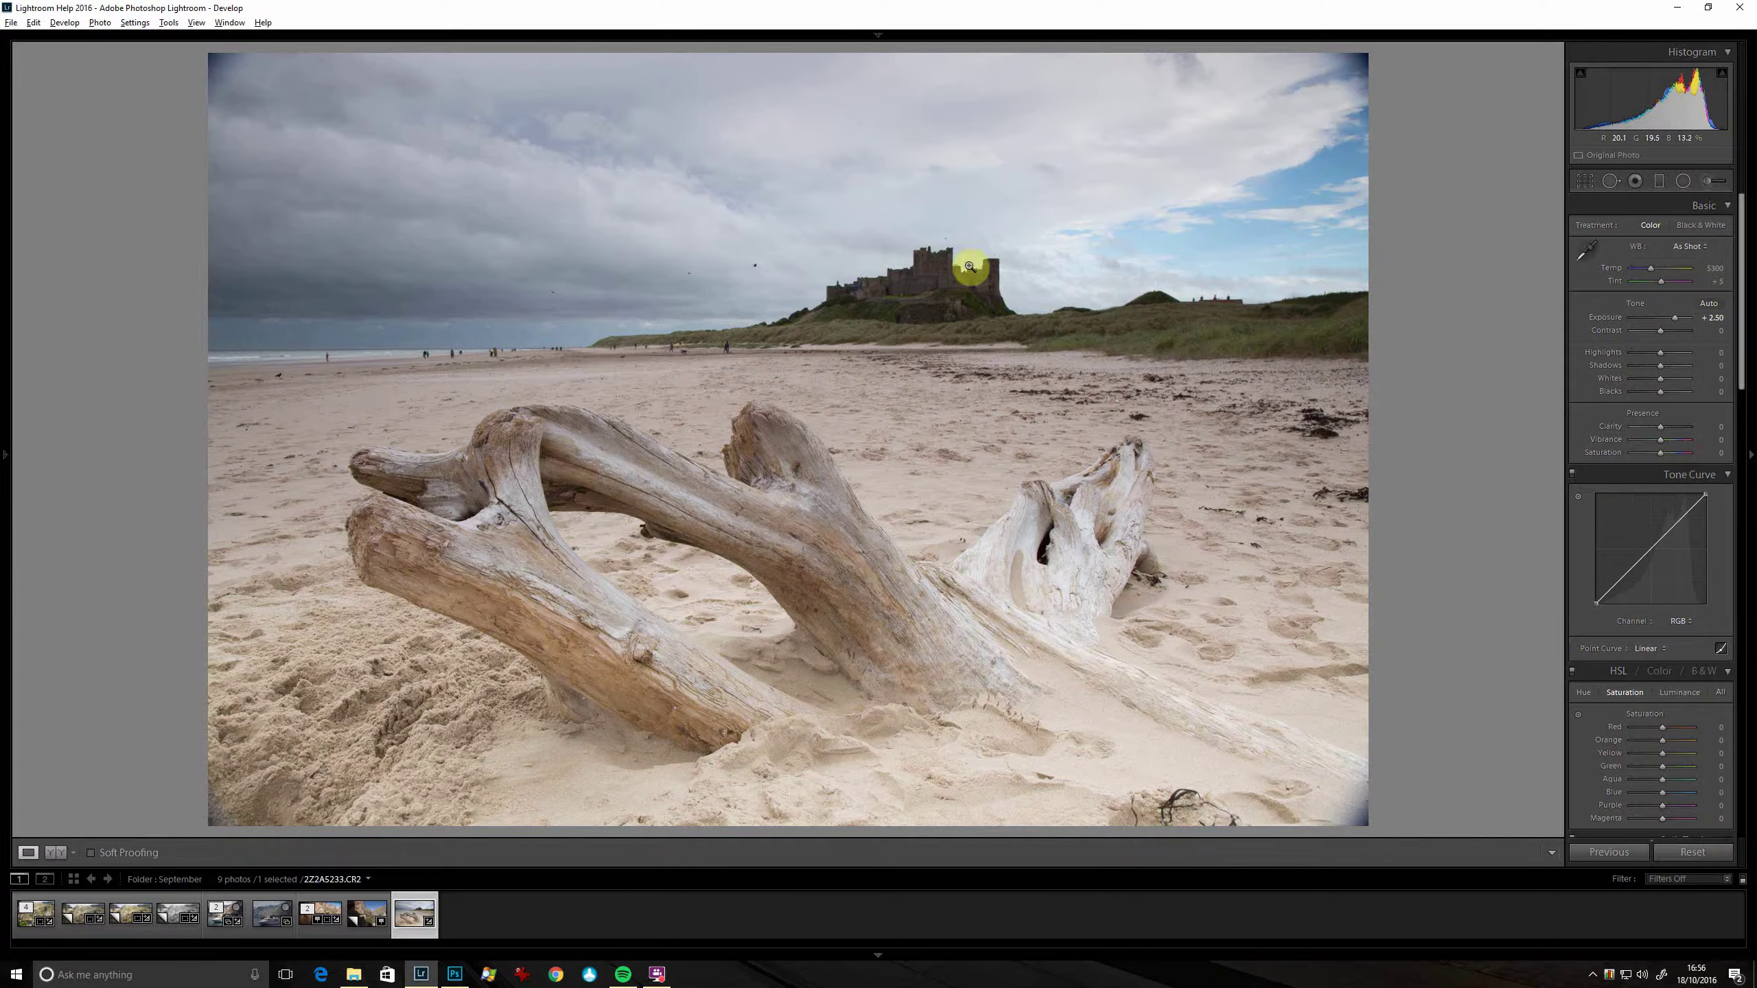
click(935, 287)
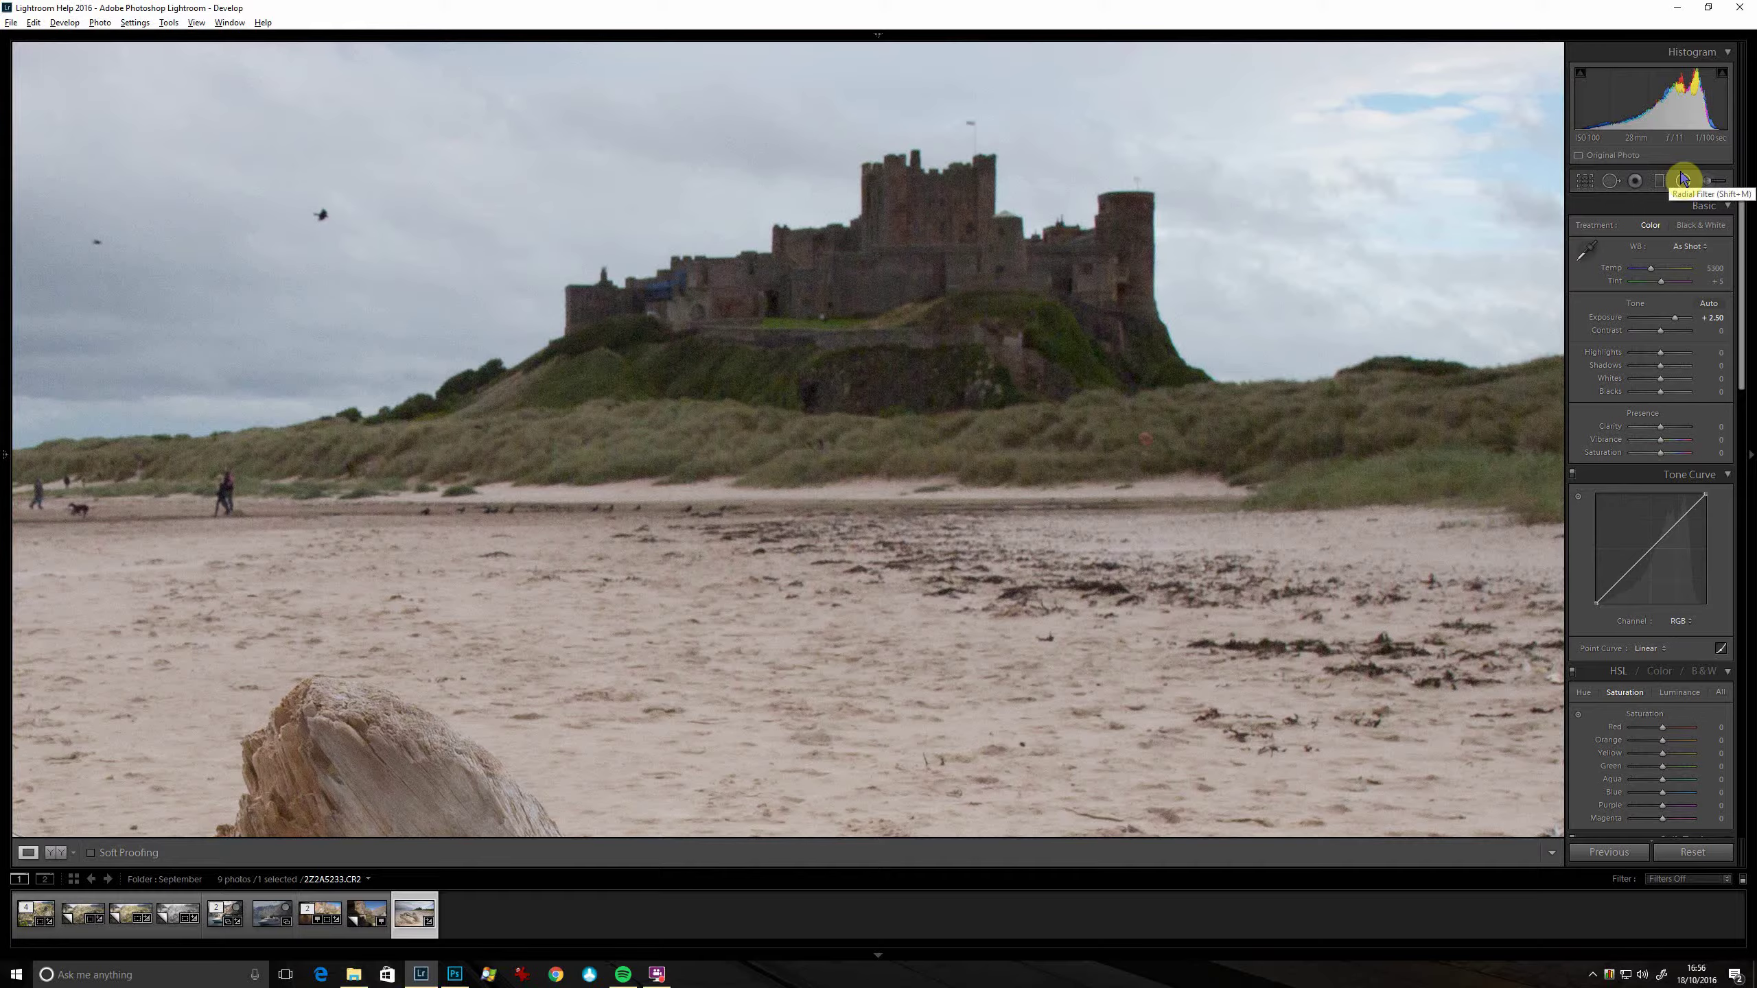
click(891, 463)
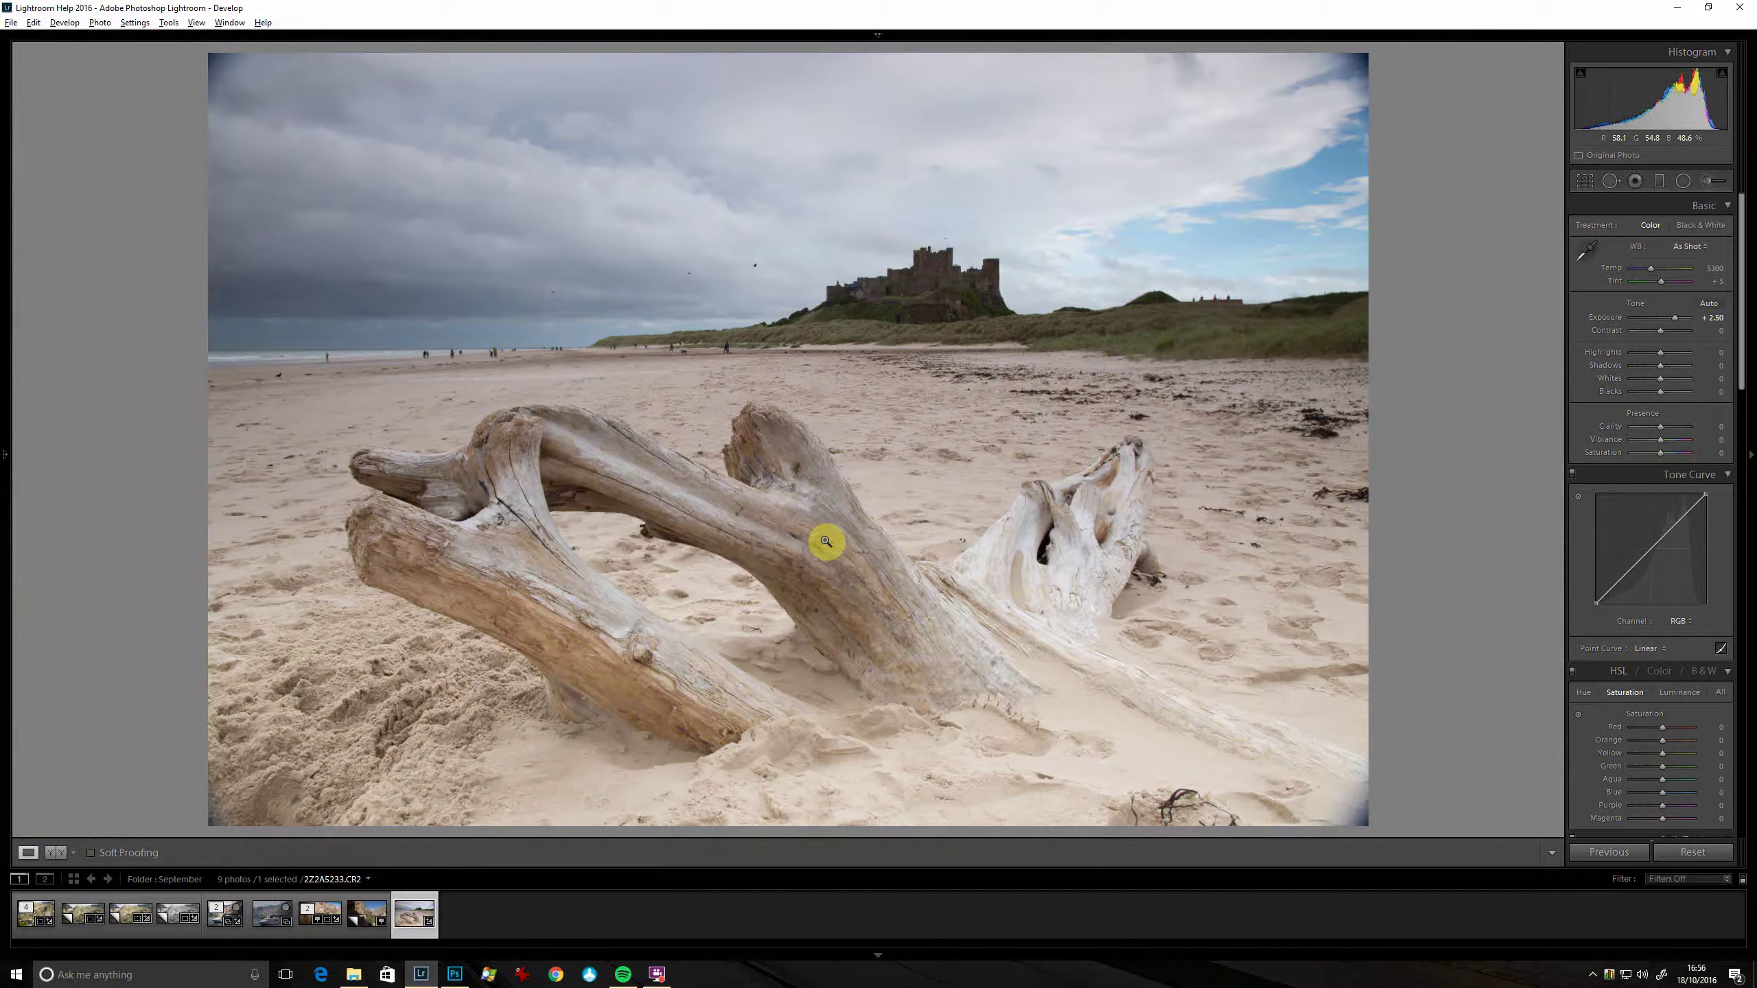
click(1644, 367)
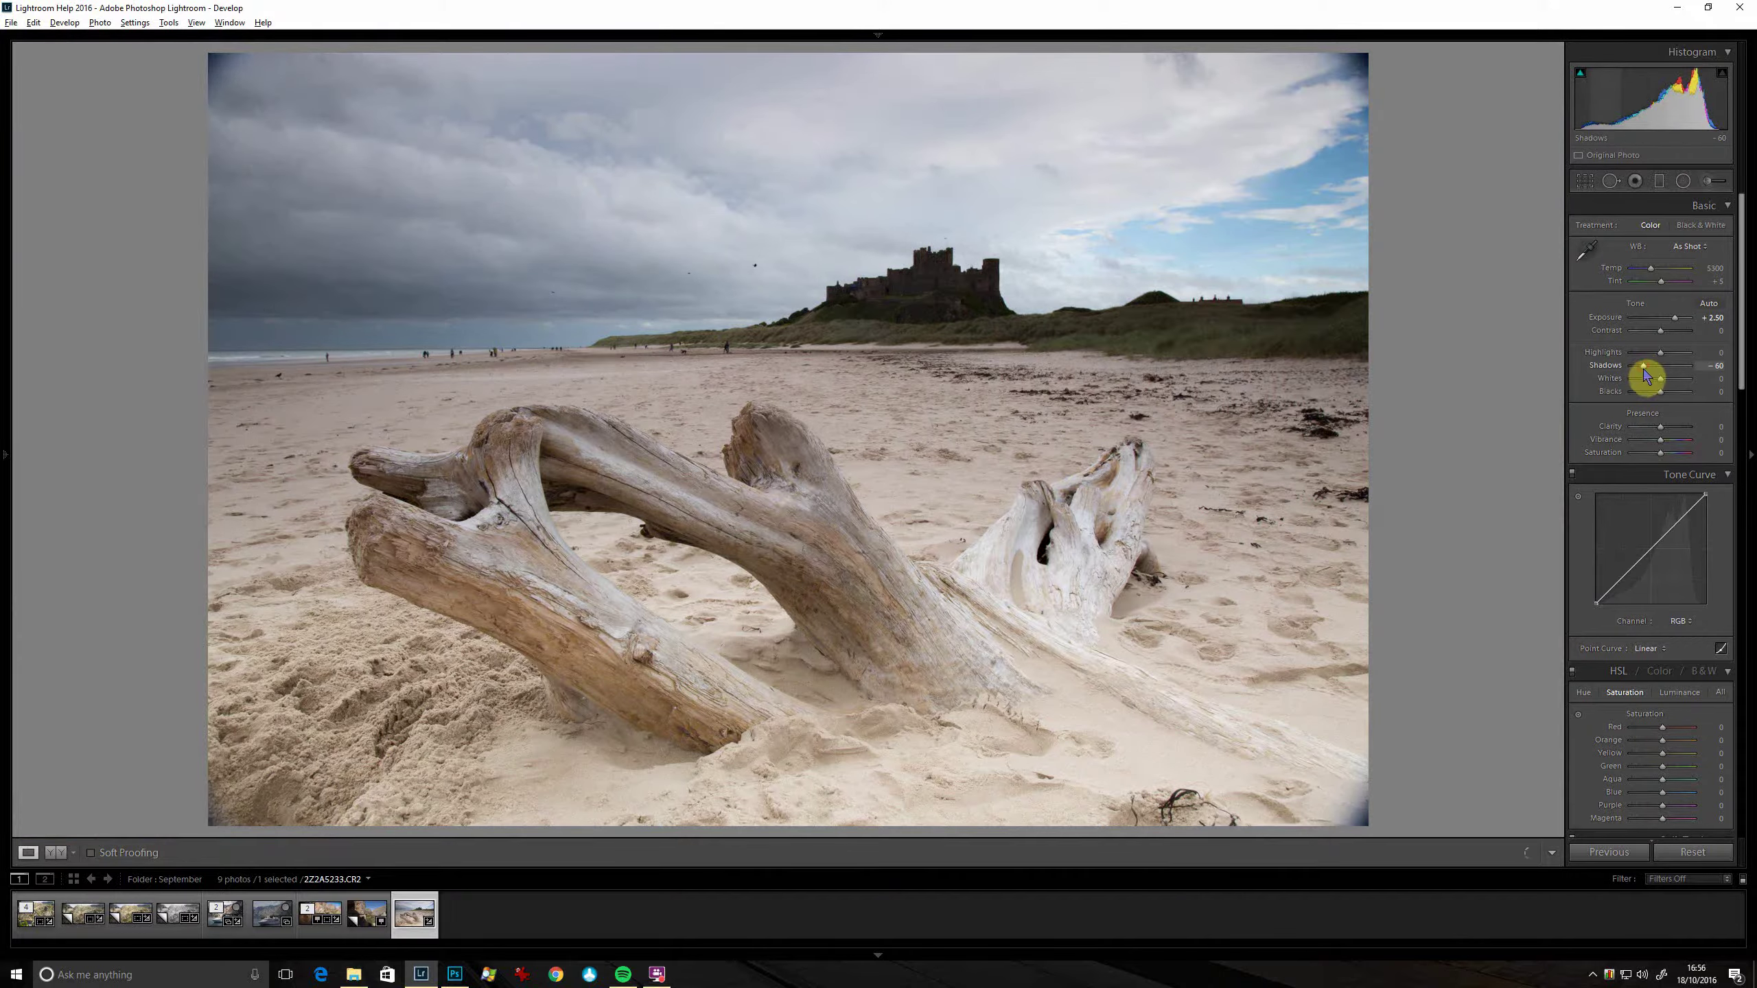
click(1651, 392)
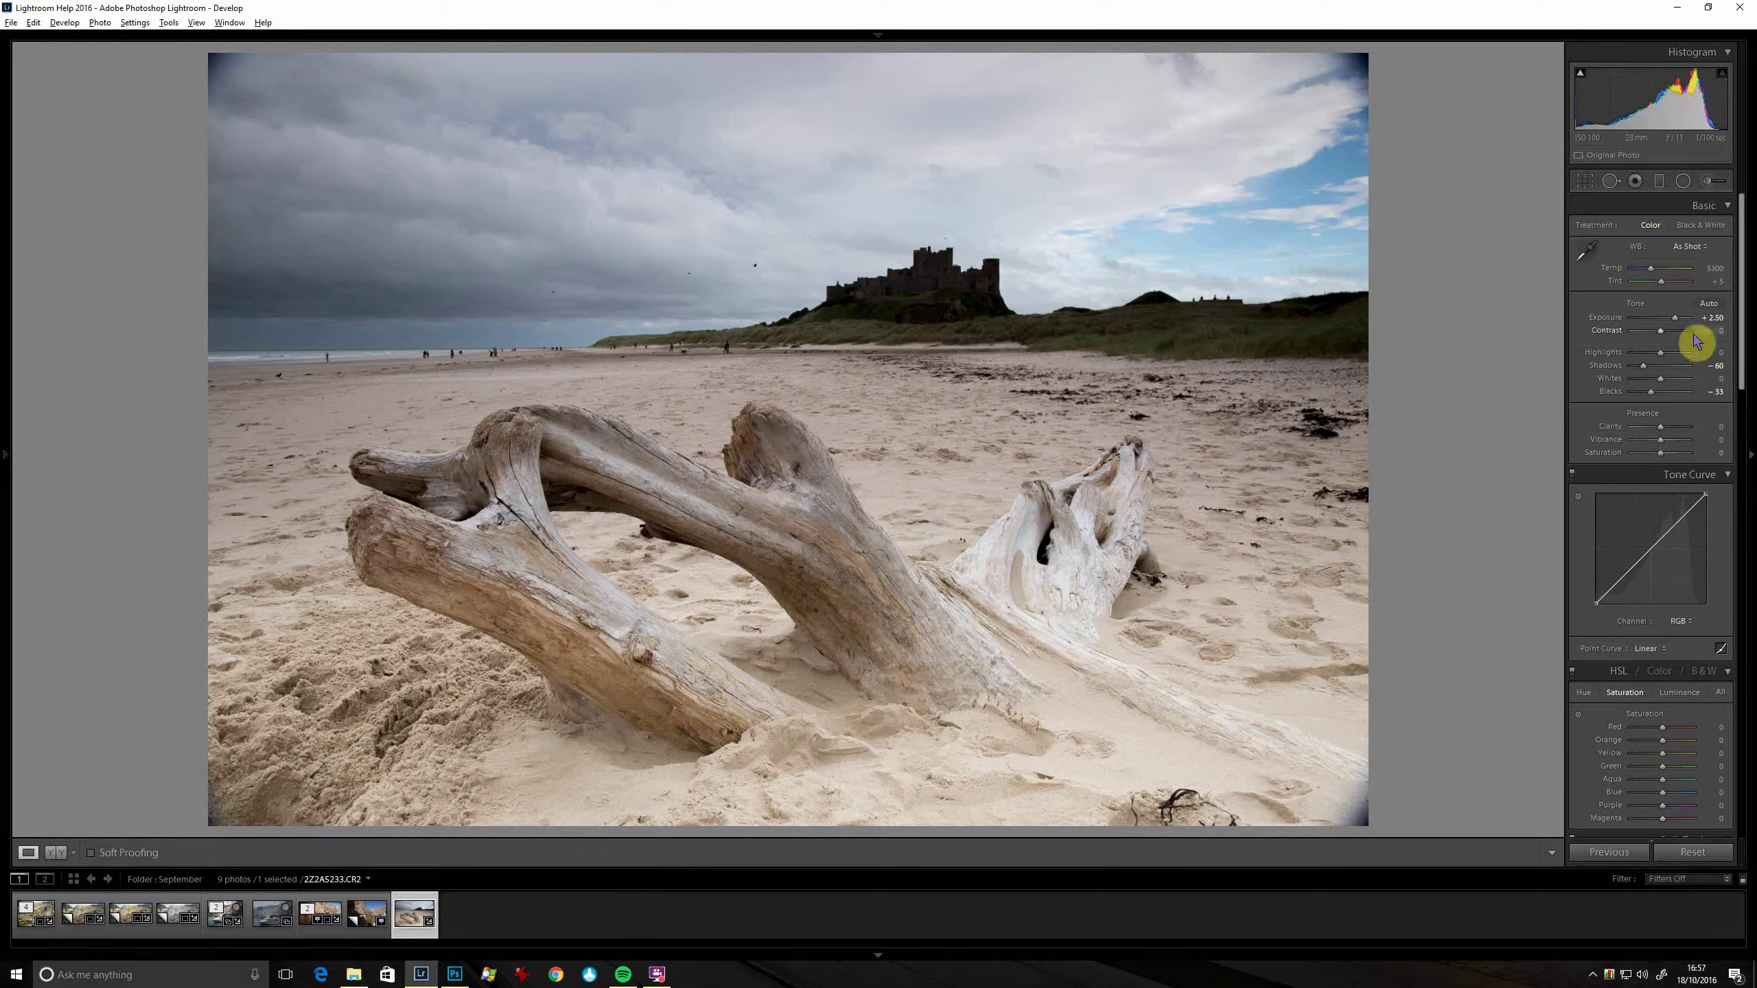
Crop the photo slightly inward at the original aspect ratio to trim the dark corners, nudging the picture slightly left within the frame.
click(1585, 181)
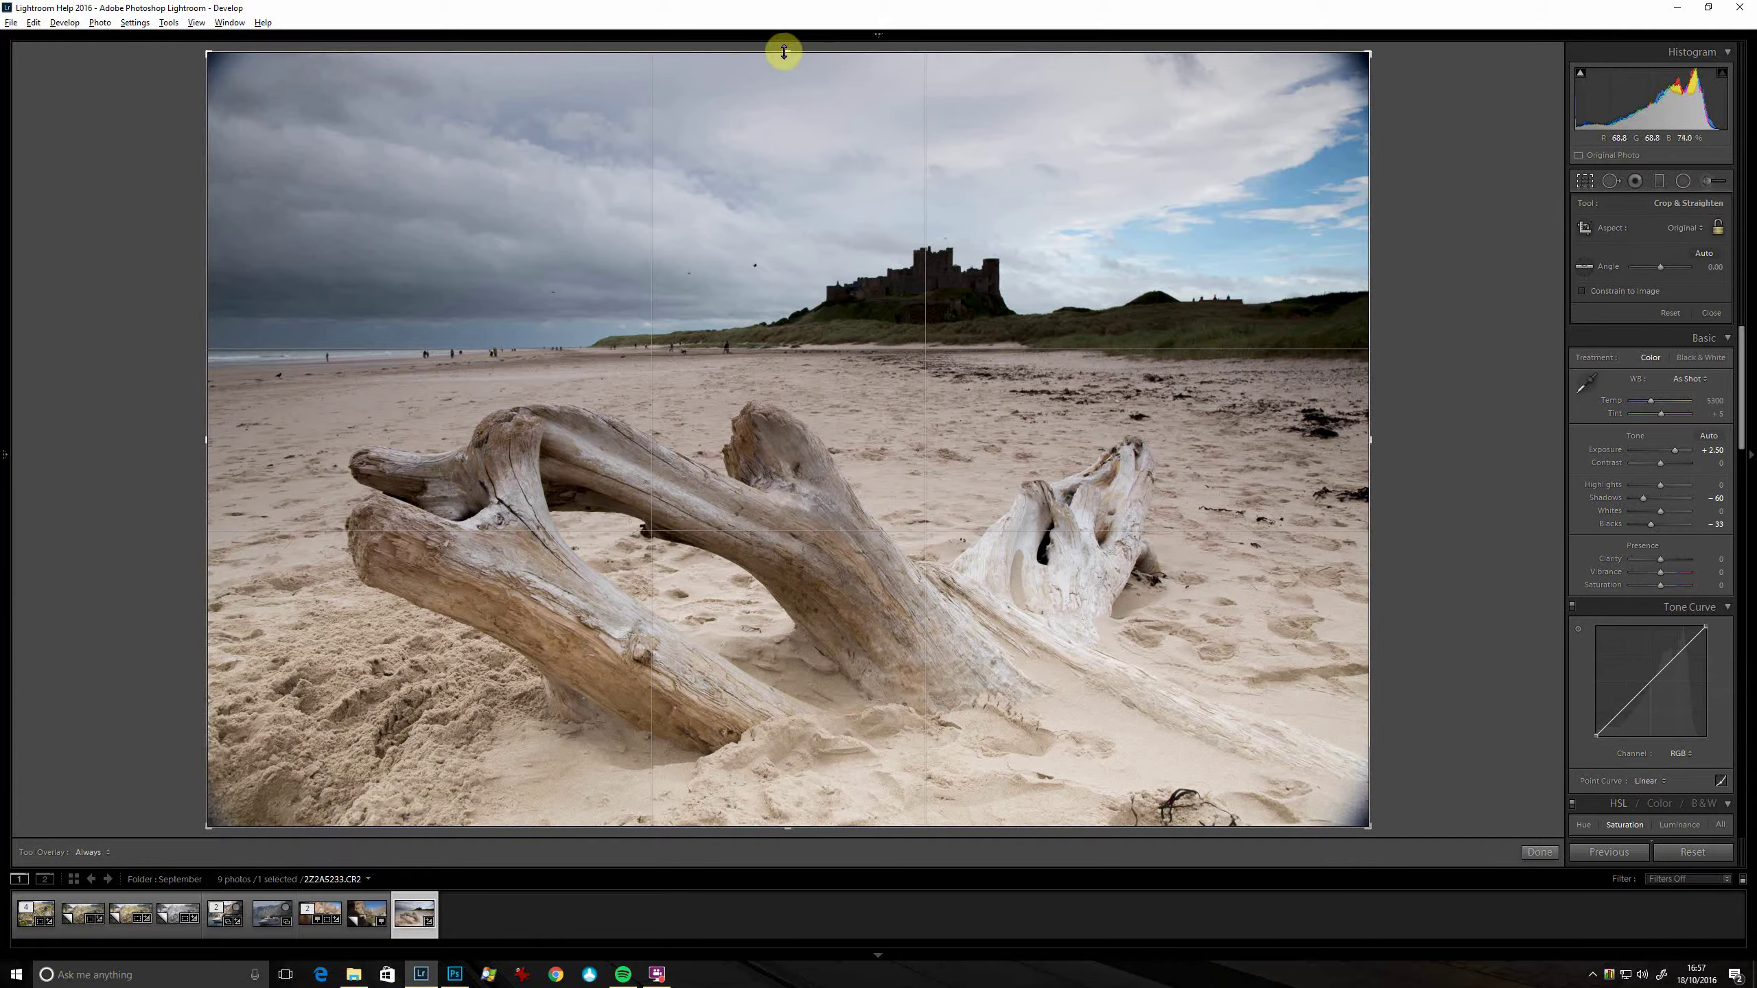
key(shift)
drag(790, 52, 790, 64)
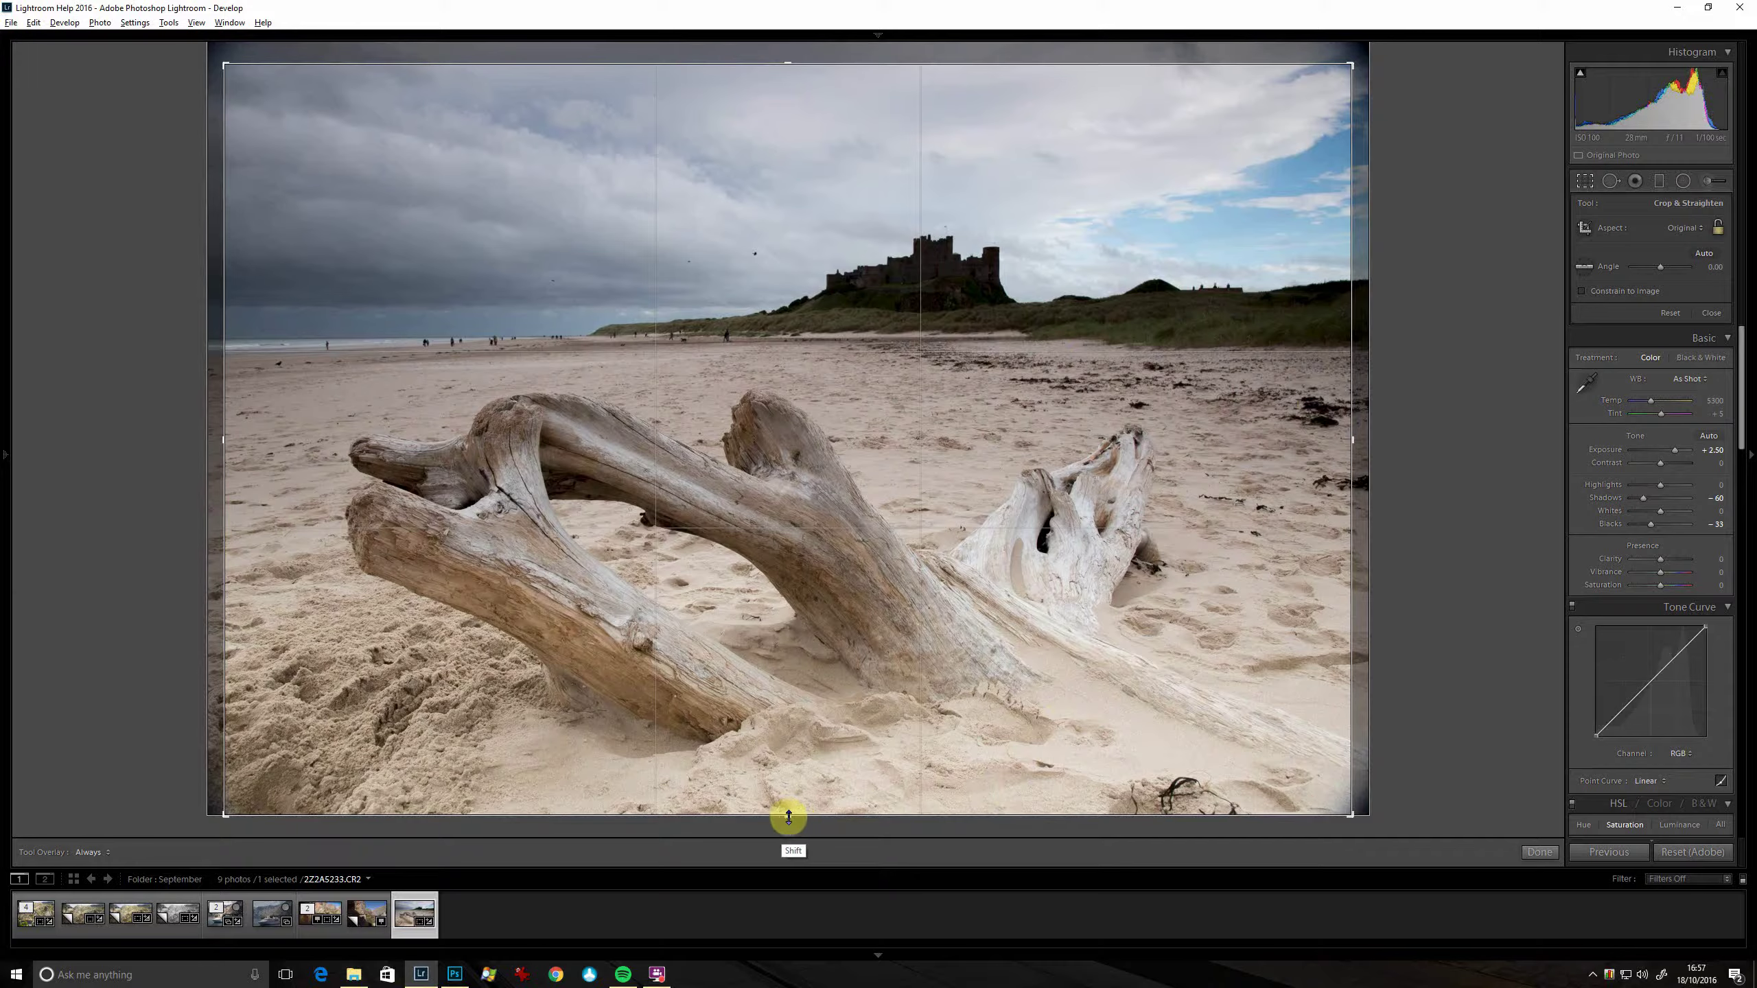
drag(789, 816, 789, 810)
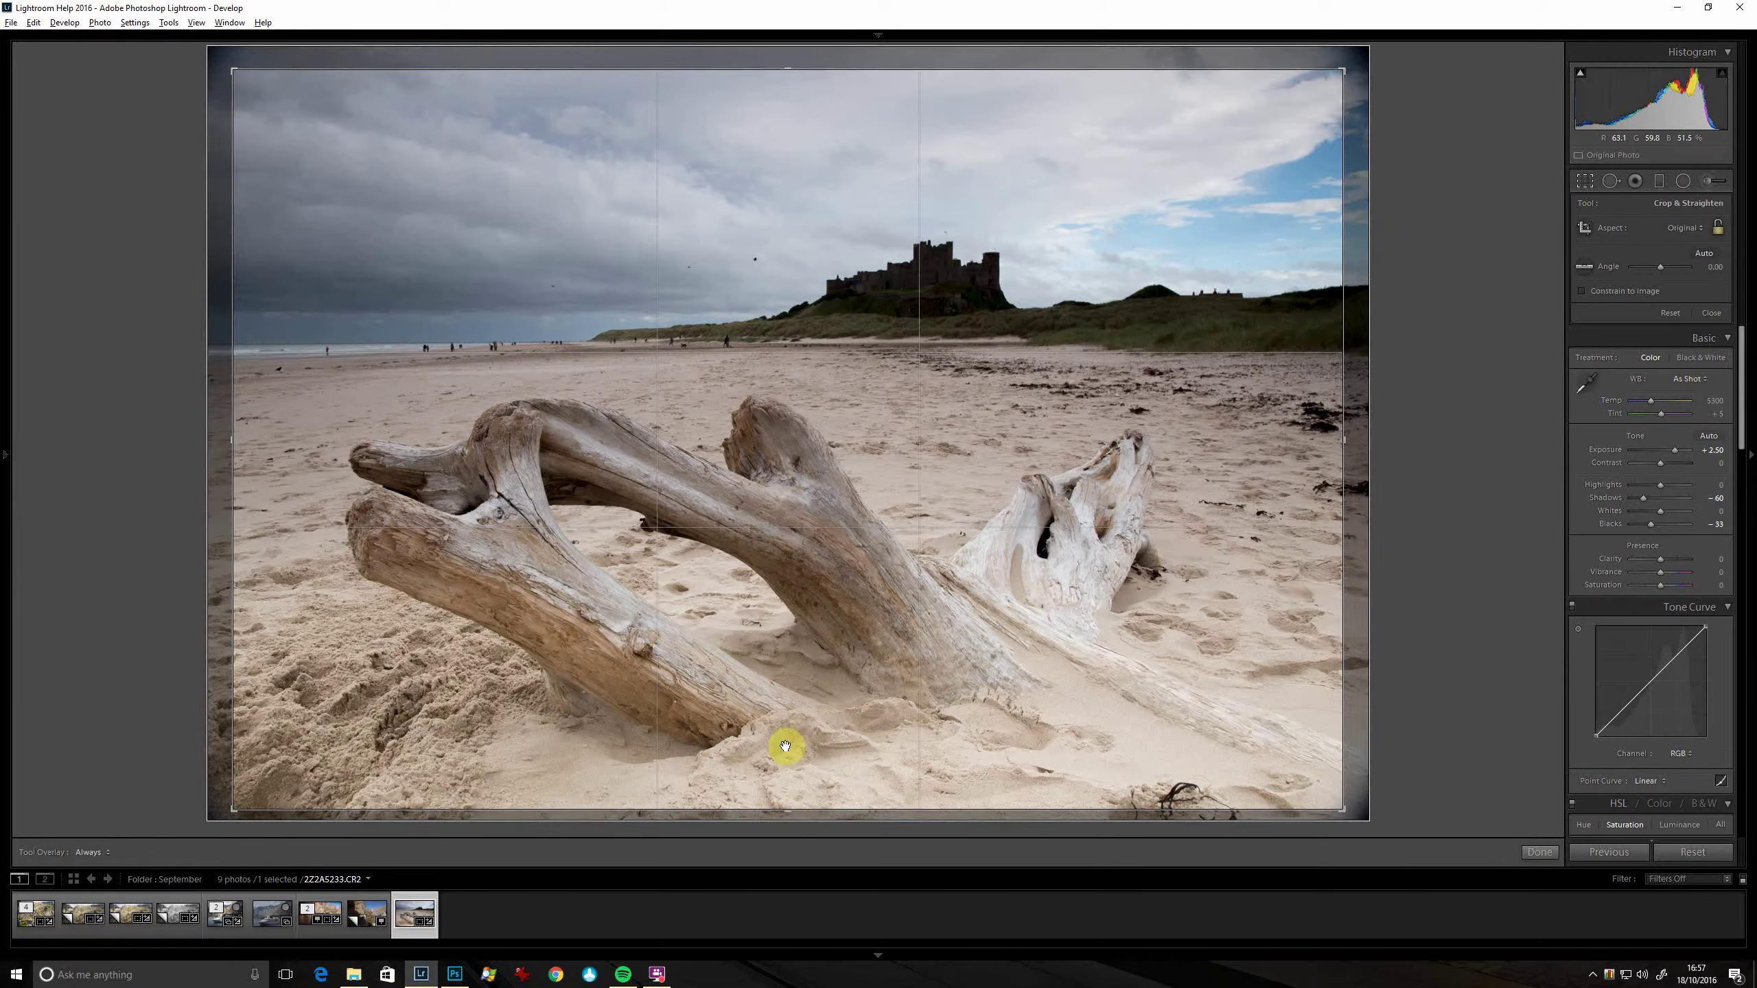
key(Right)
key(Right)
key(Left)
key(Left)
key(Left)
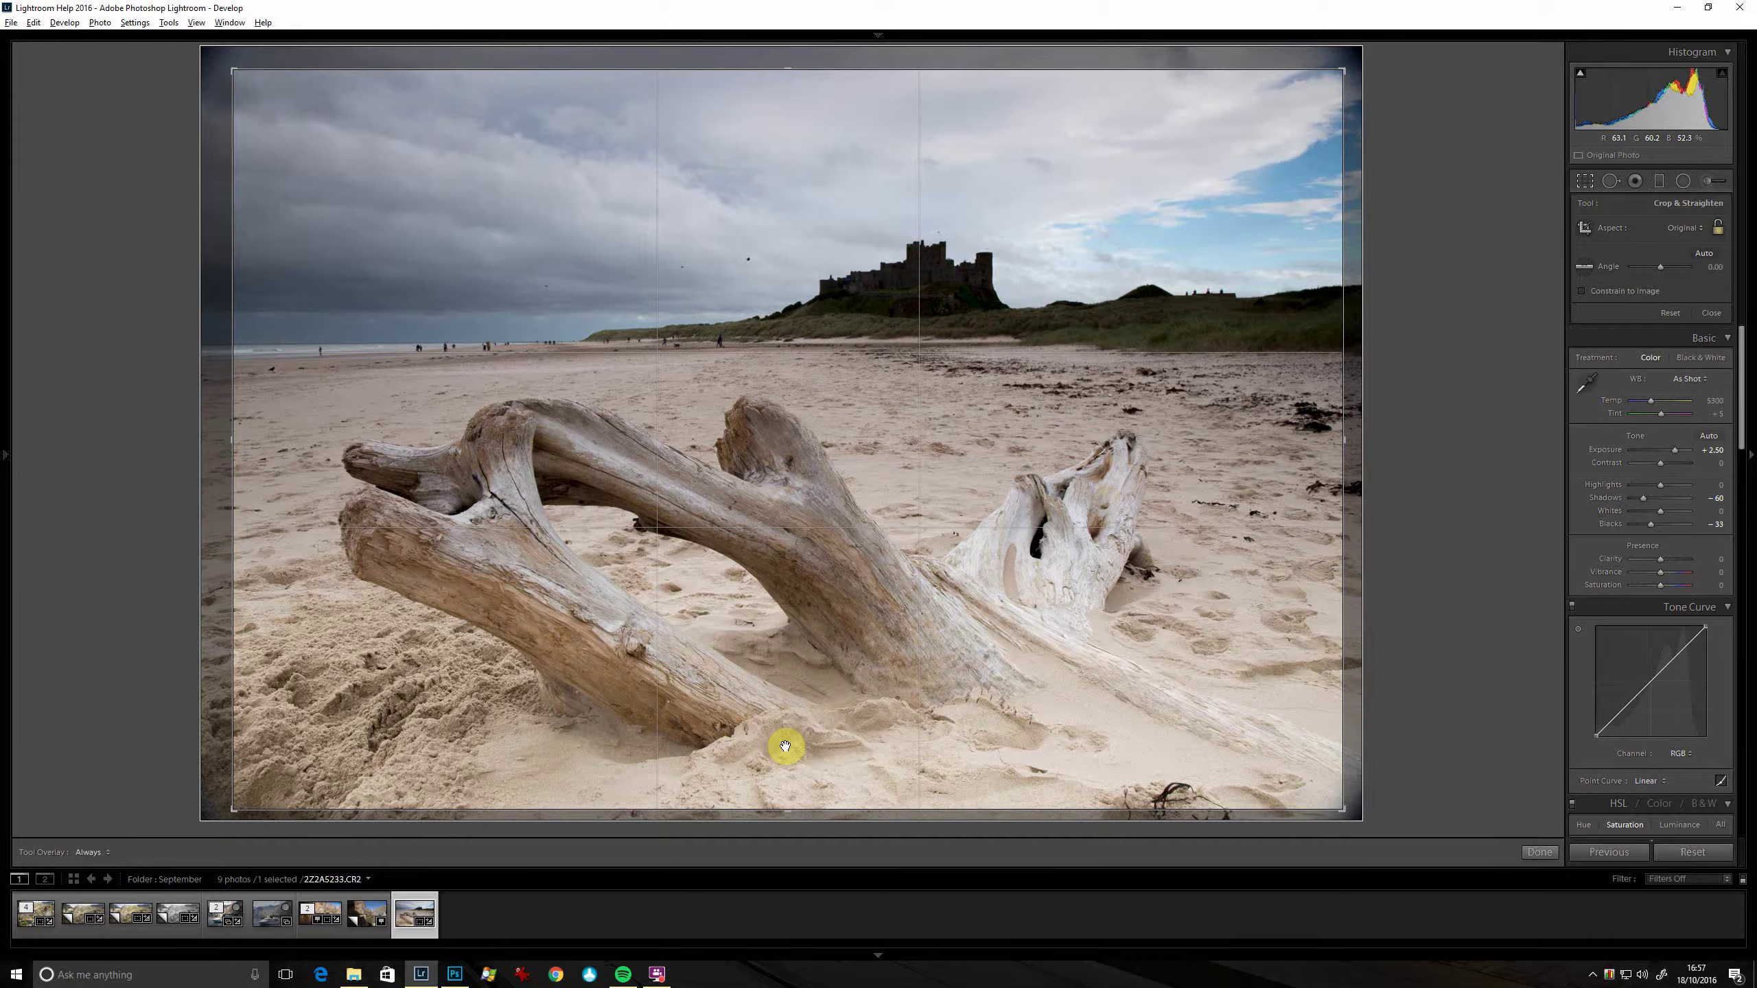
key(Return)
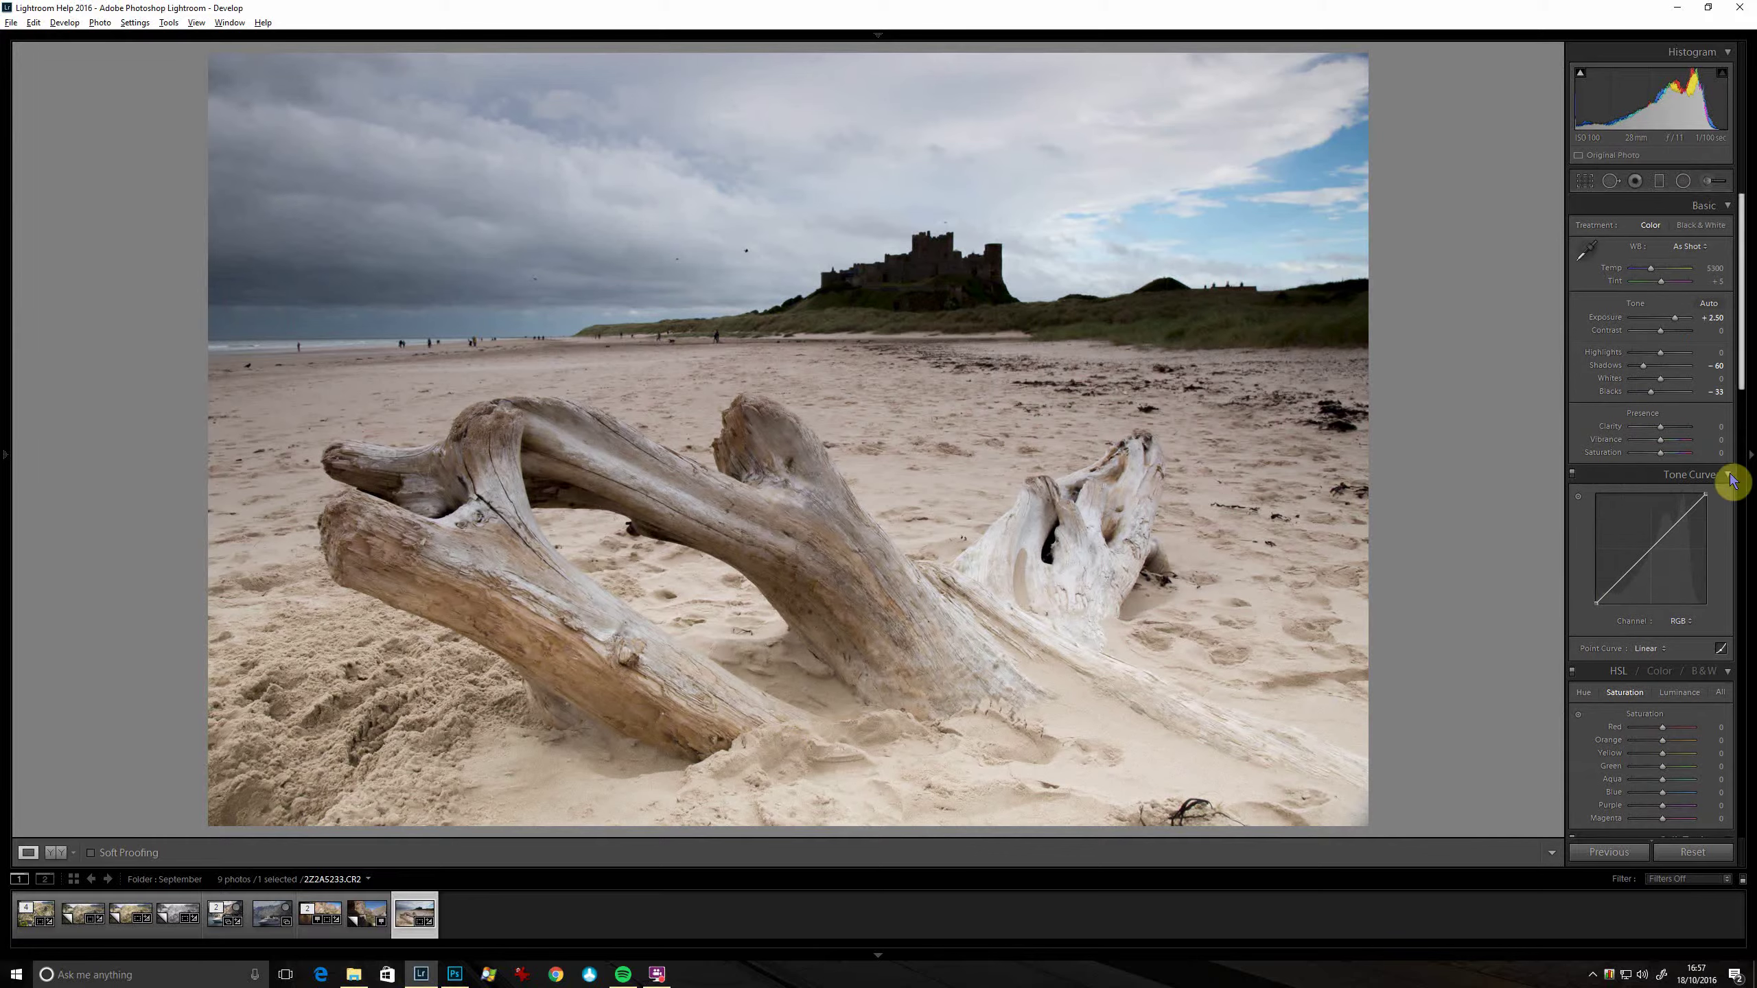
Set Whites to +38 and Clarity to +29, and raise the Vibrance moderately.
click(1675, 380)
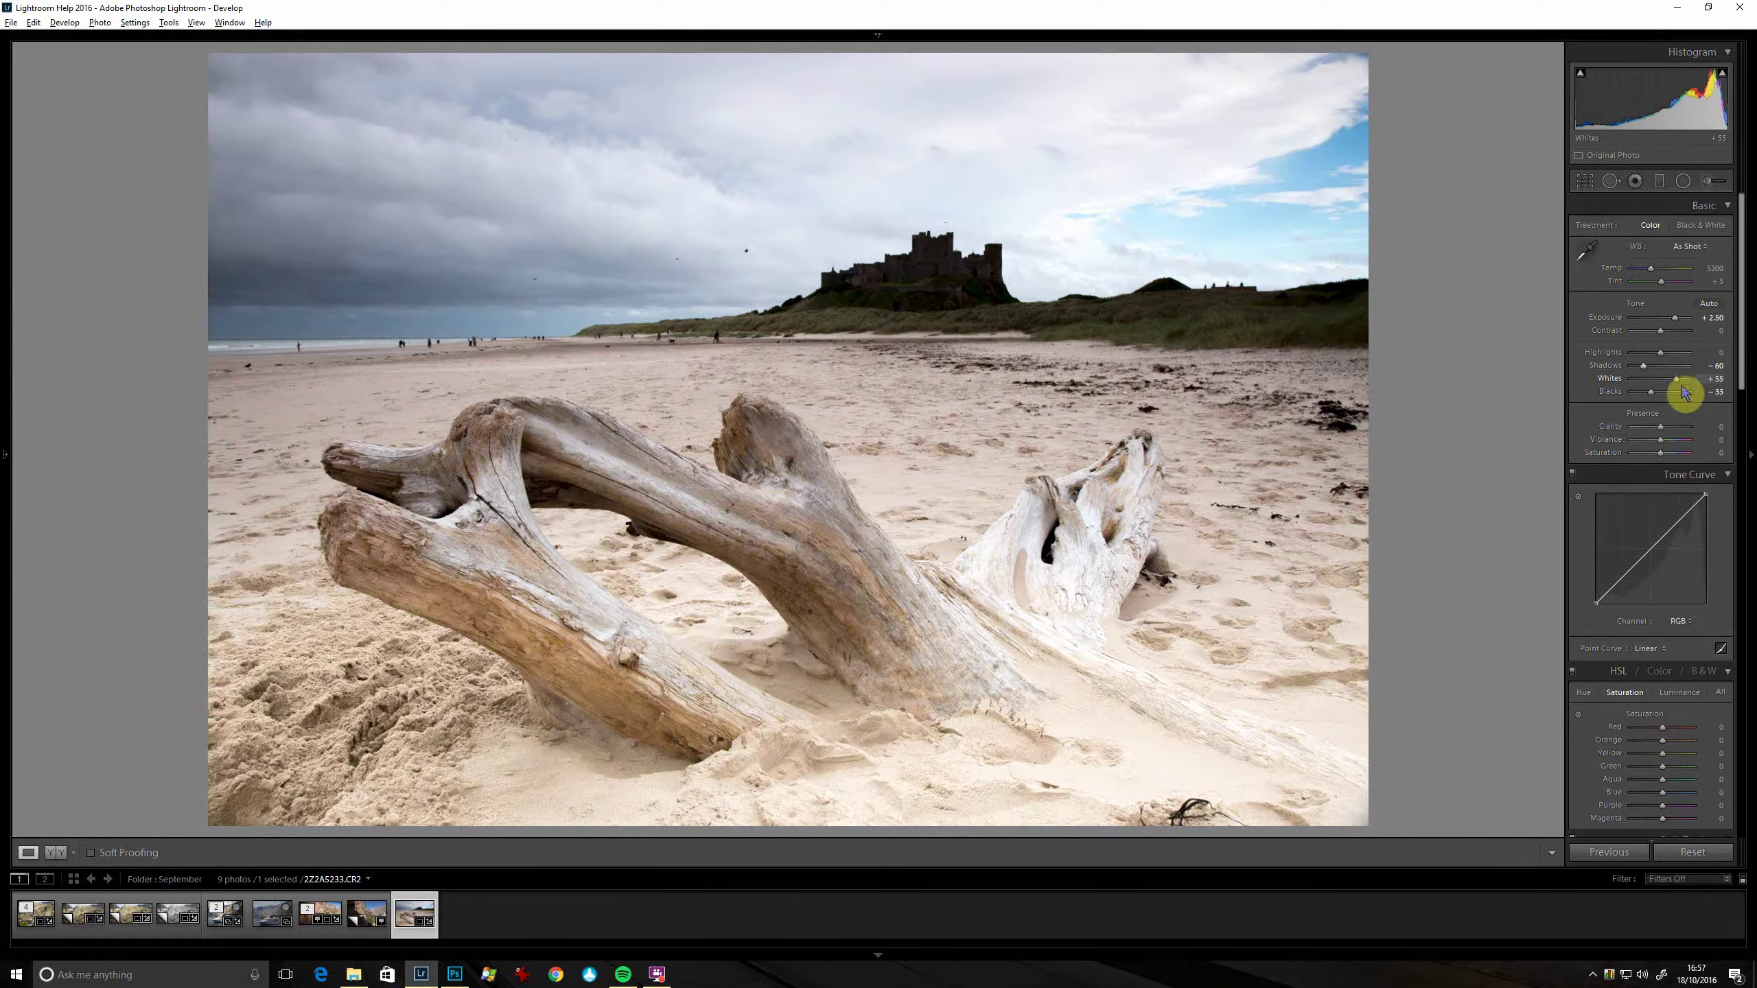
drag(1671, 385, 1673, 388)
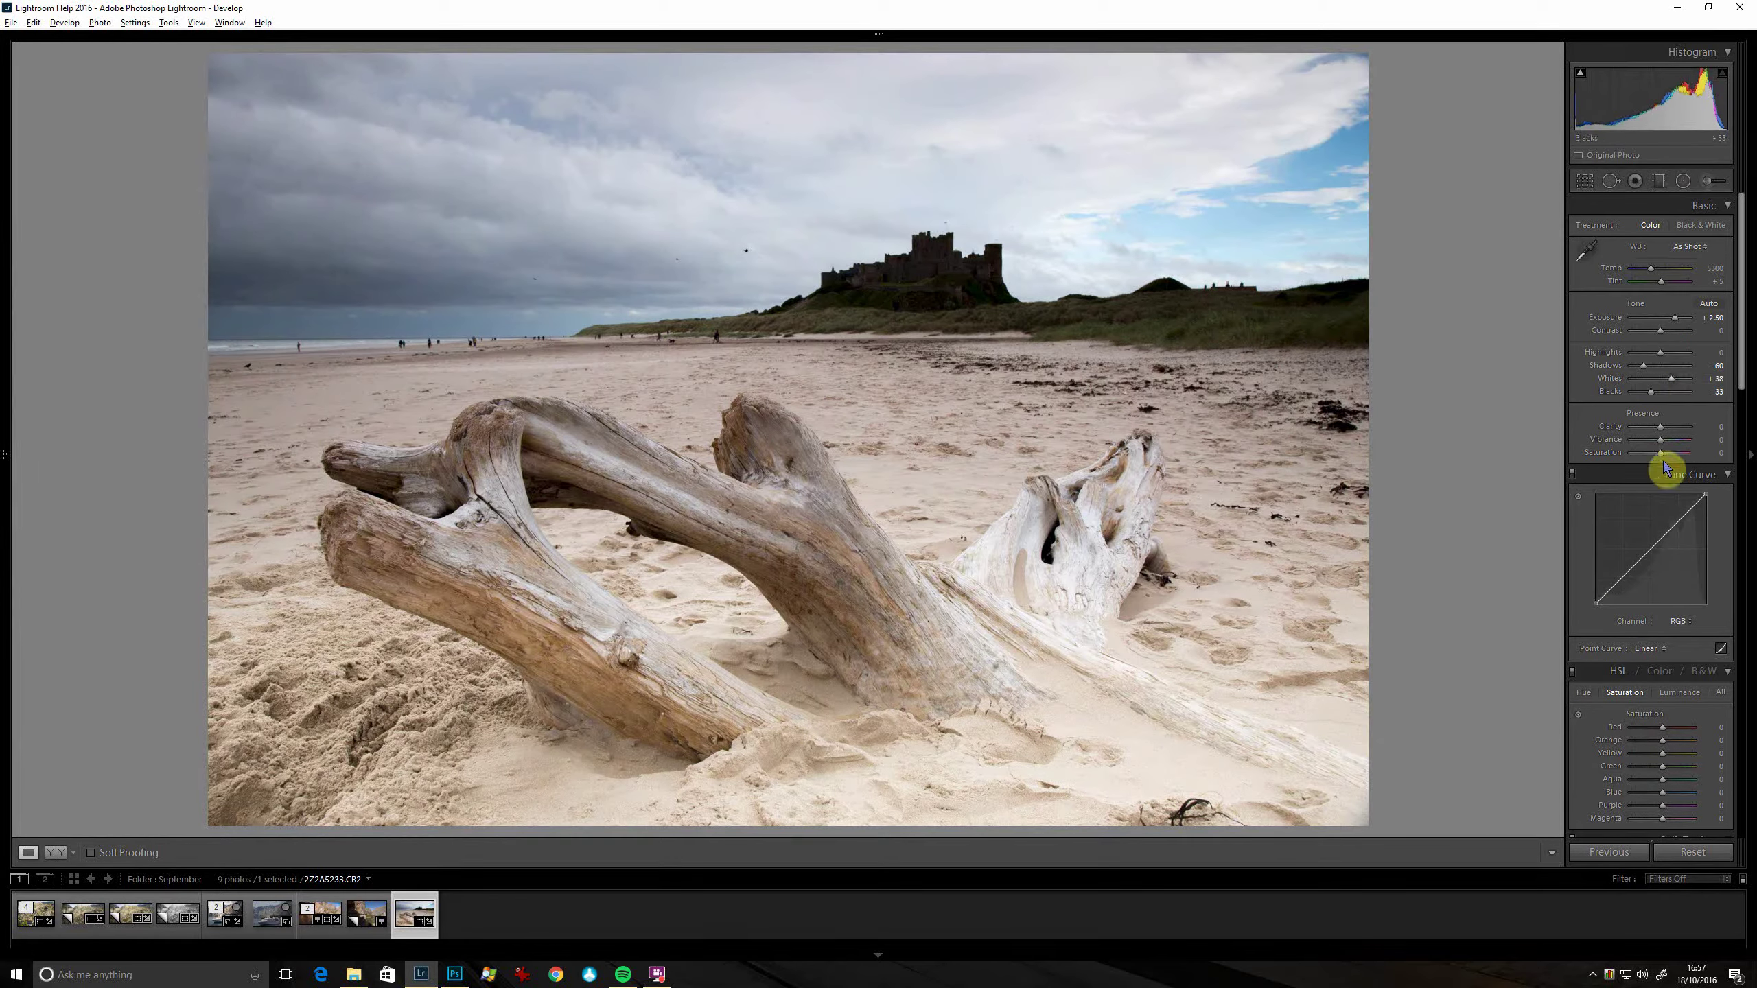
click(1675, 428)
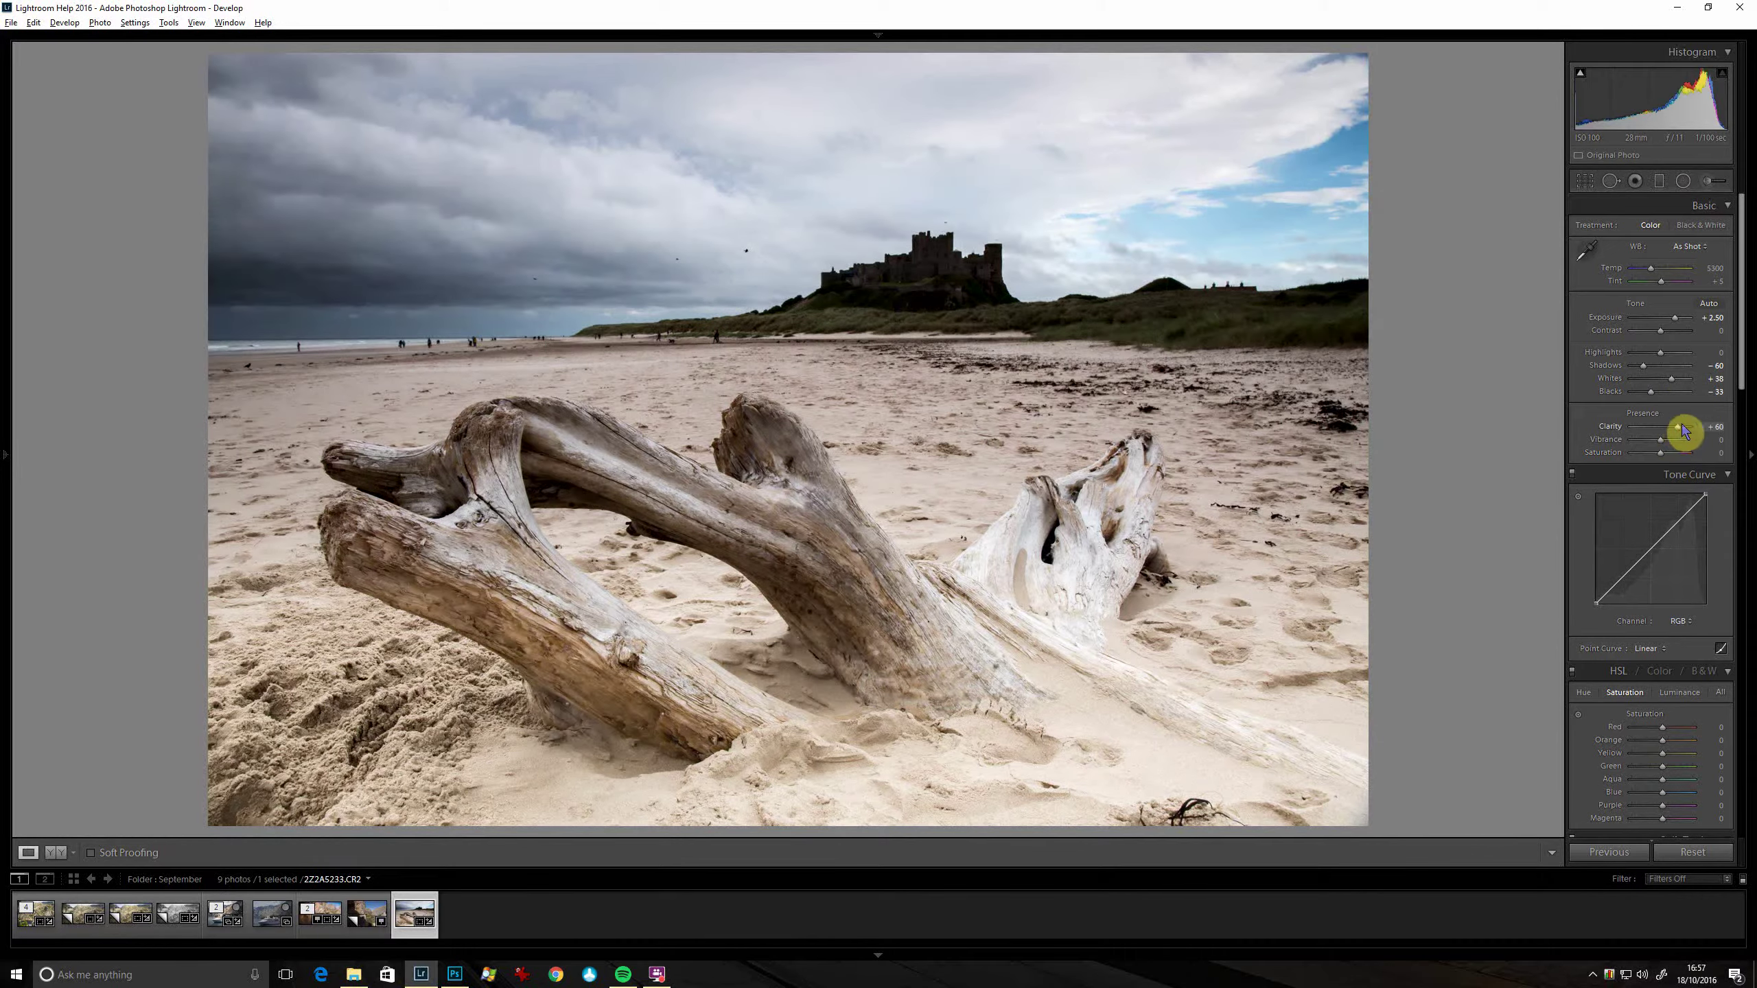
drag(1680, 430, 1671, 443)
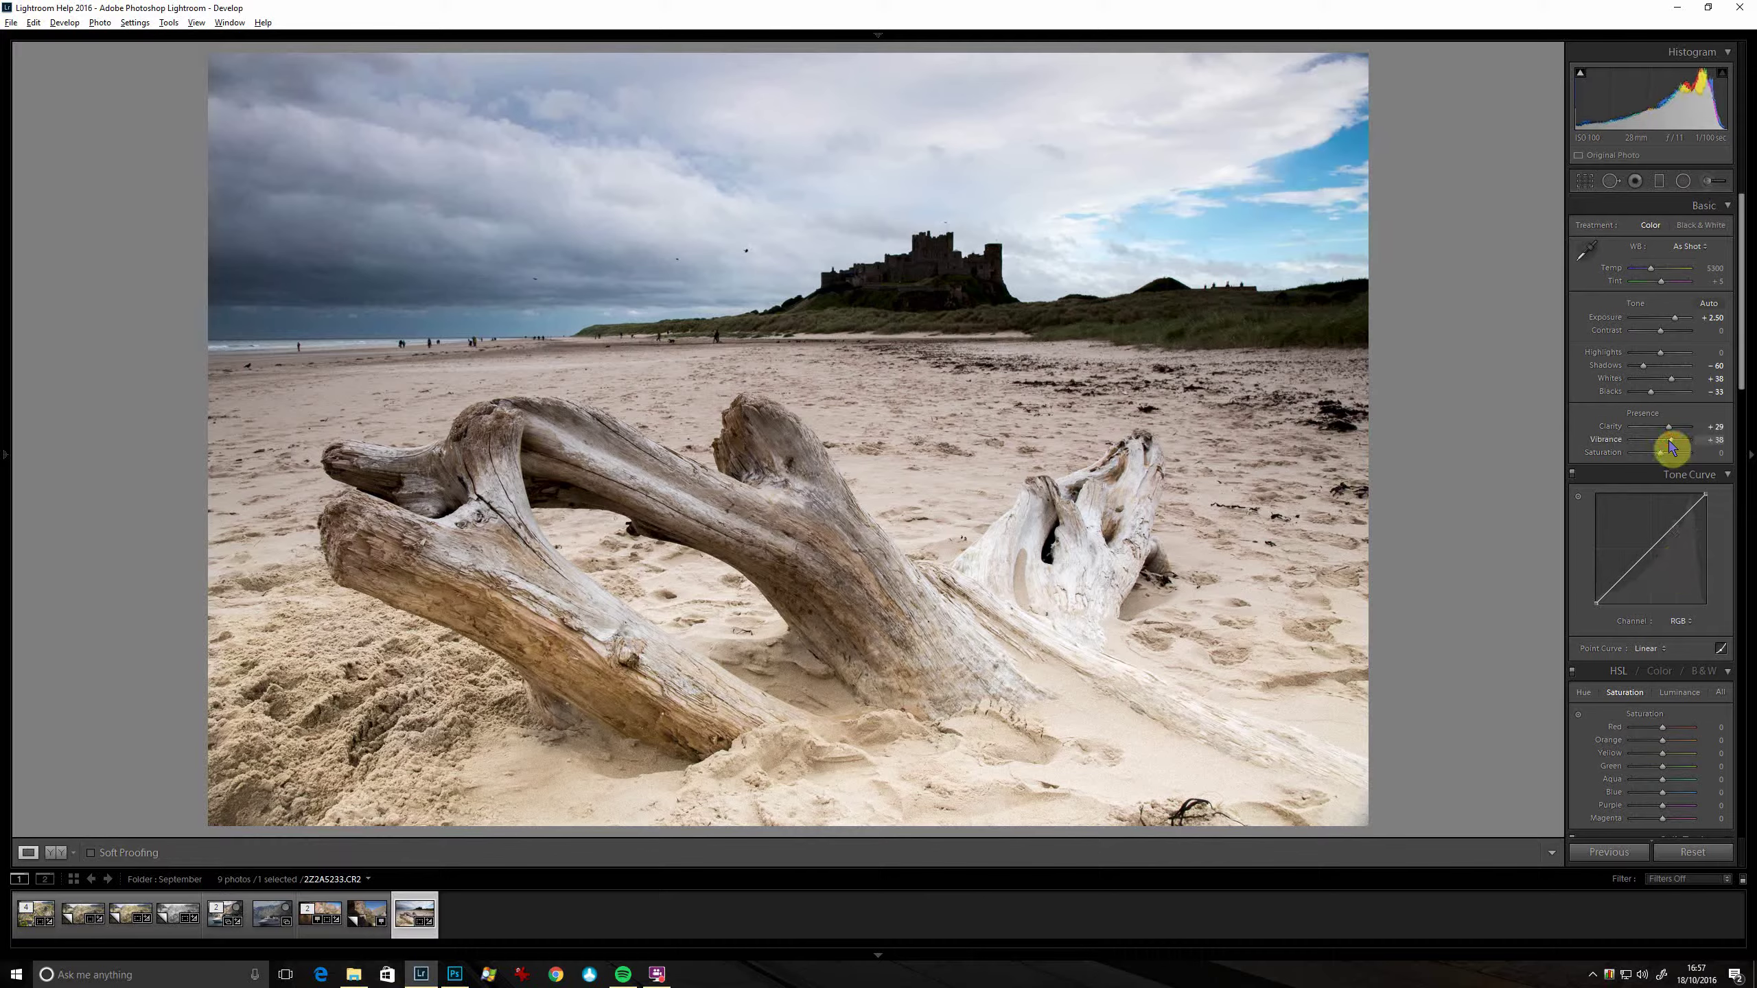
Set the sharpening amount to 86 and inspect the driftwood and sand detail up close.
drag(1738, 364, 1665, 526)
click(487, 569)
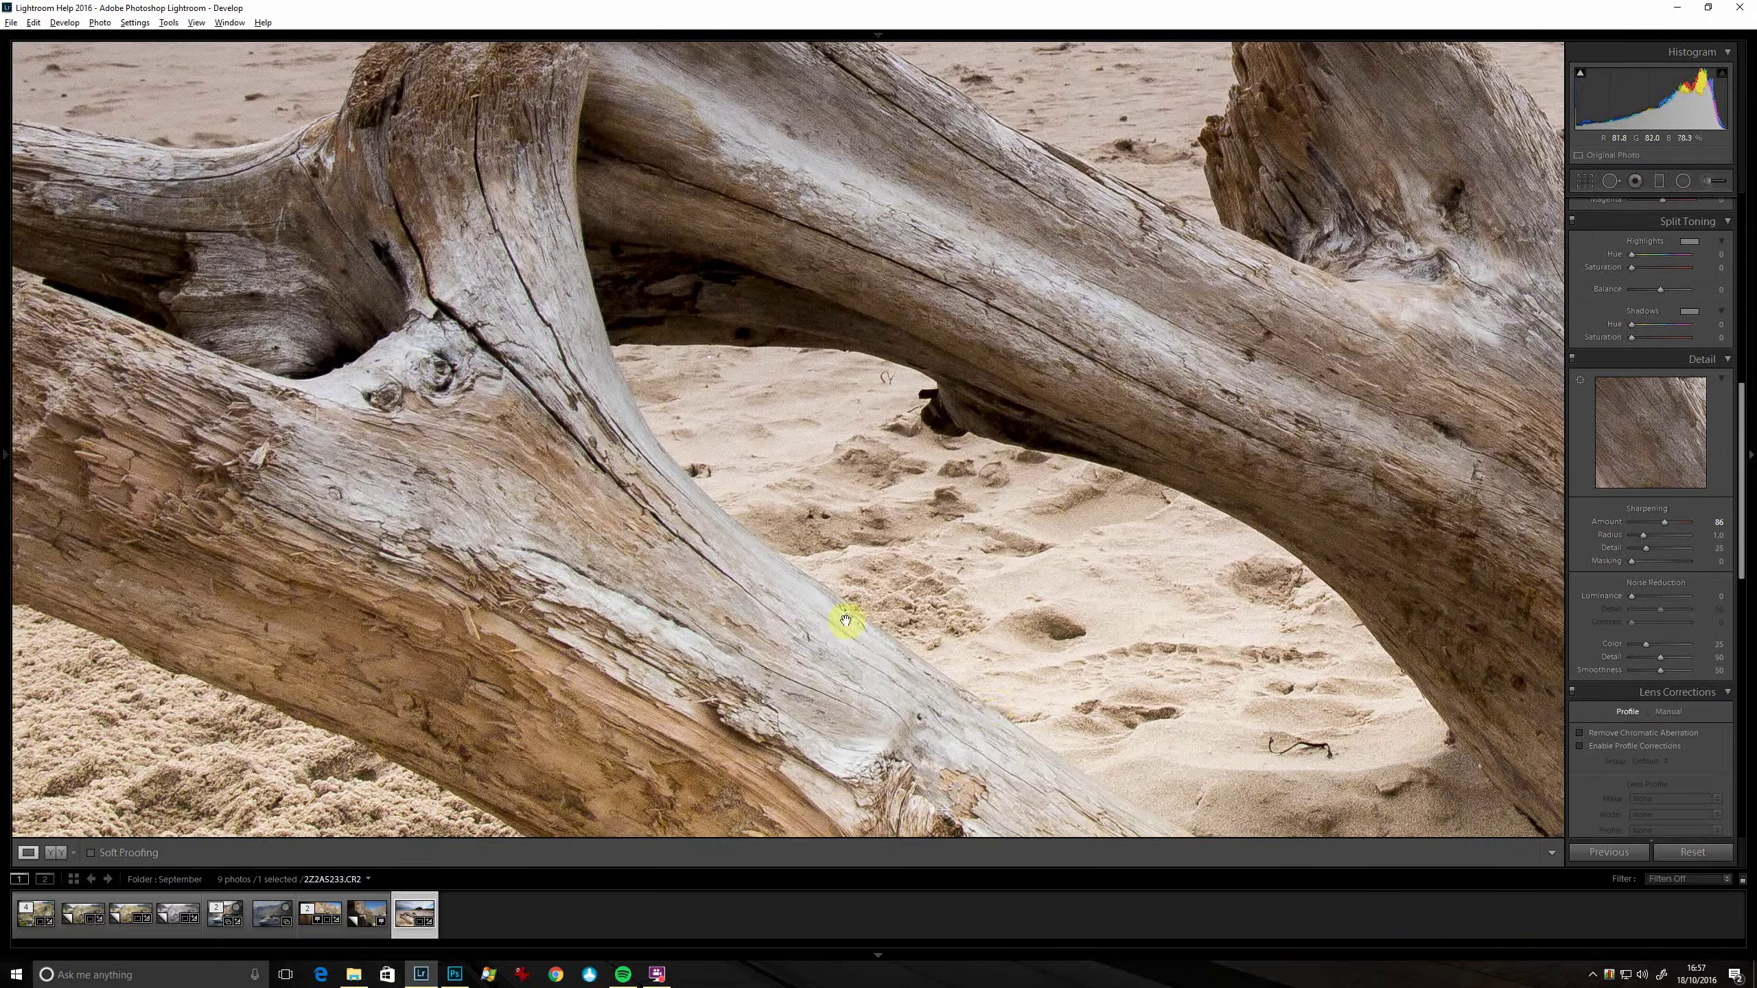
click(870, 201)
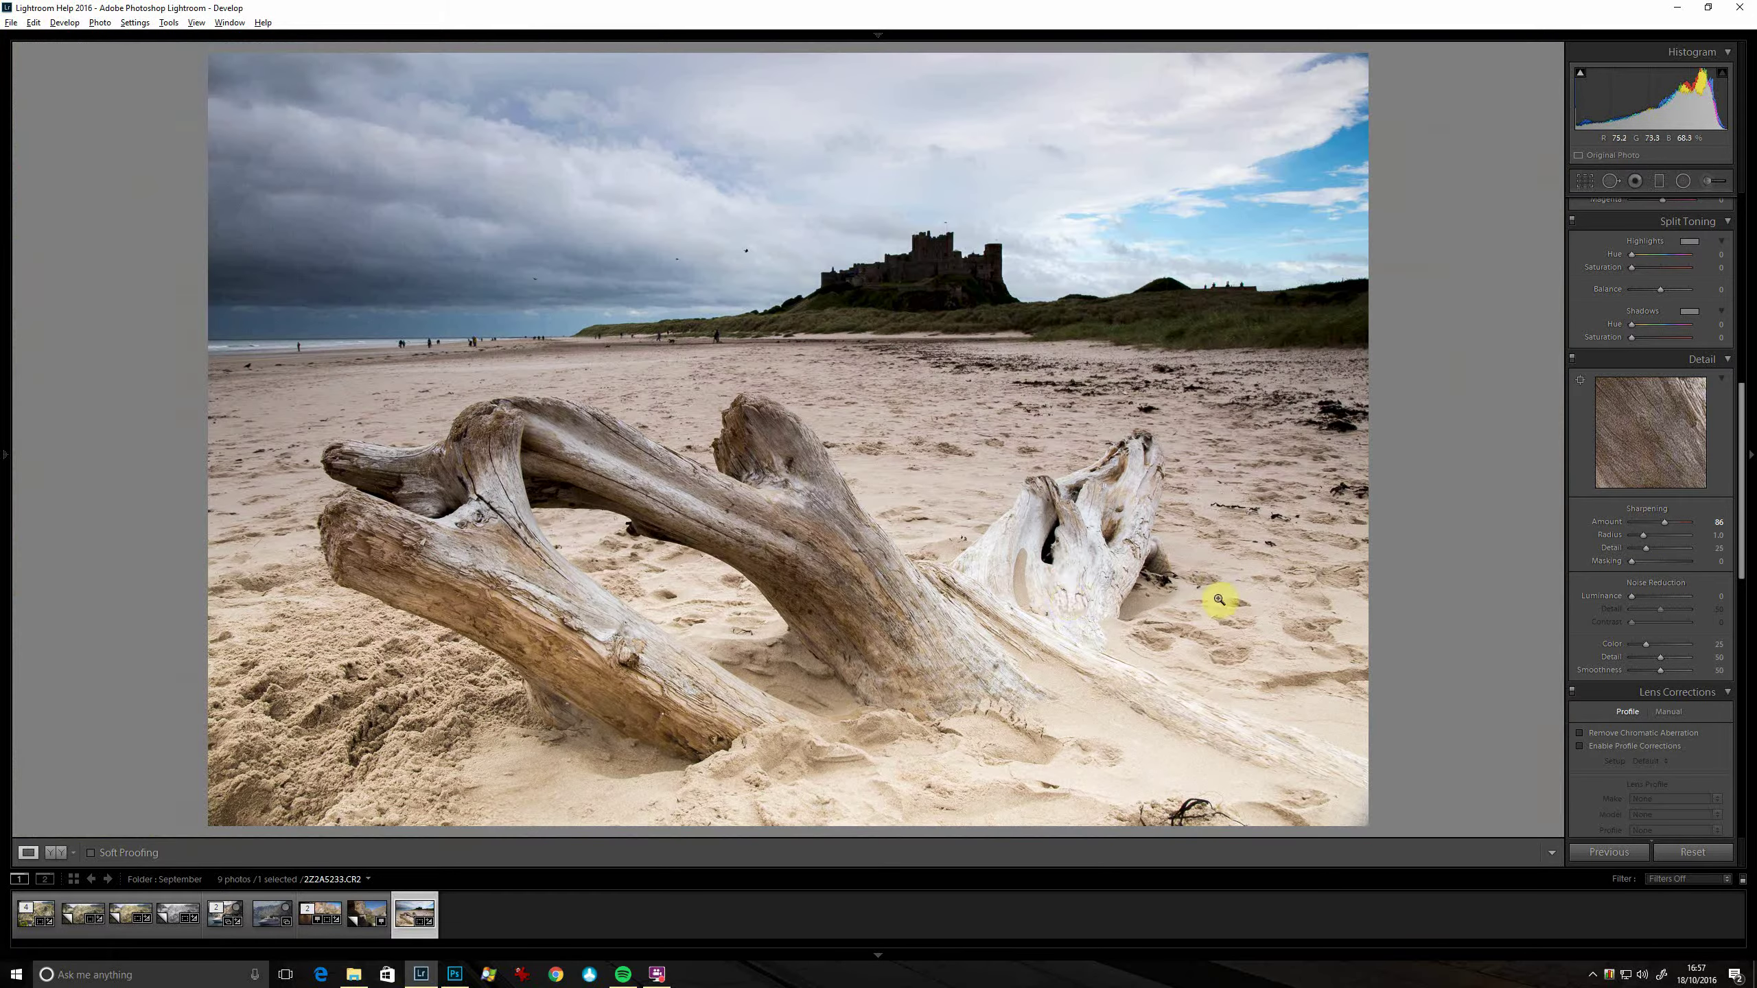
click(1223, 602)
click(1223, 545)
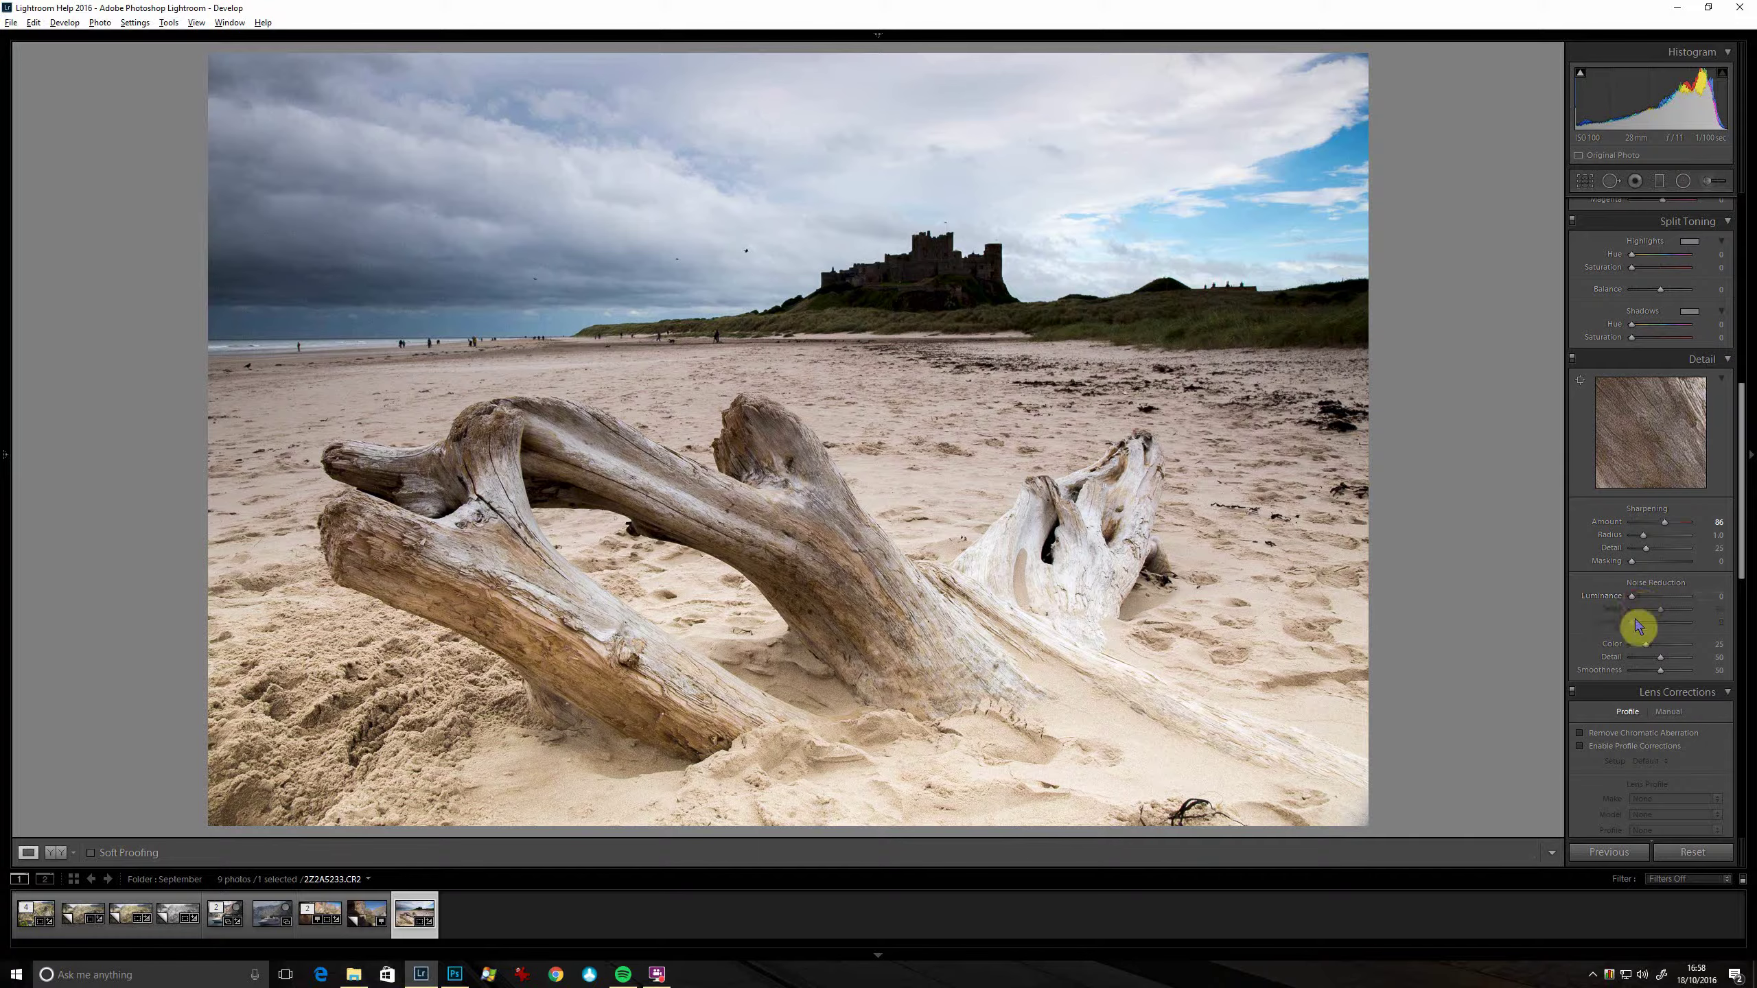
Remove chromatic aberration and enable the lens profile corrections, comparing the photo with and without the profile.
click(1582, 734)
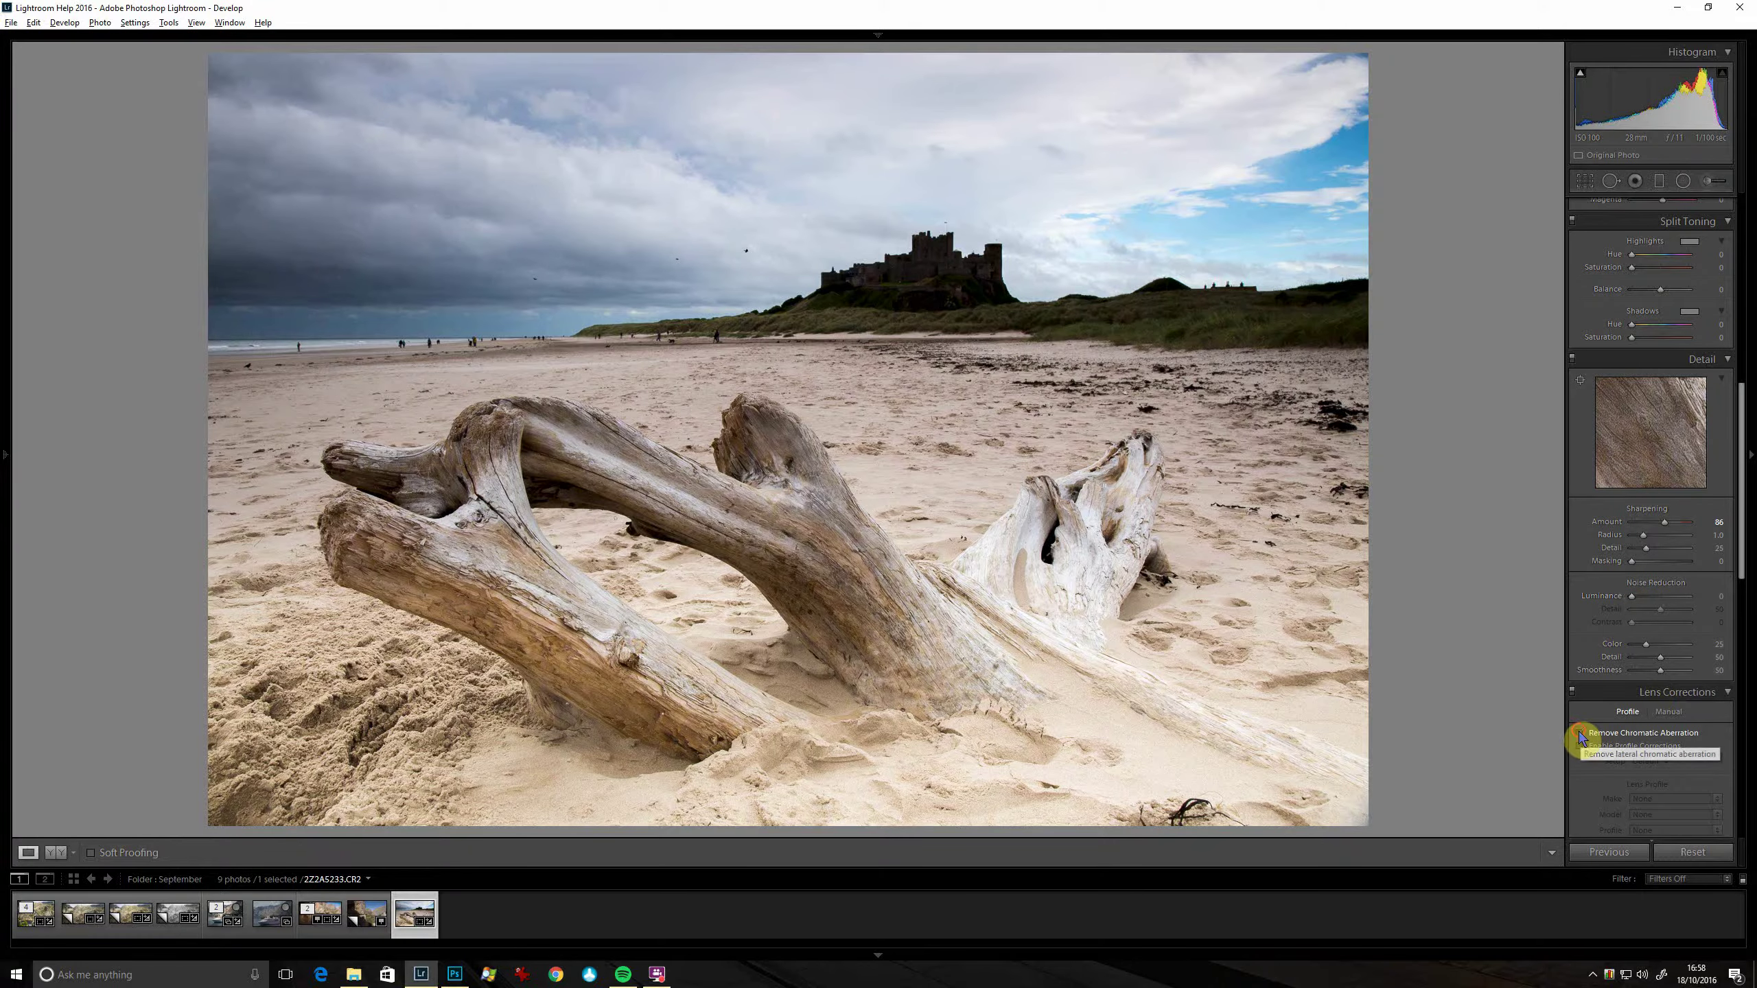
click(1582, 747)
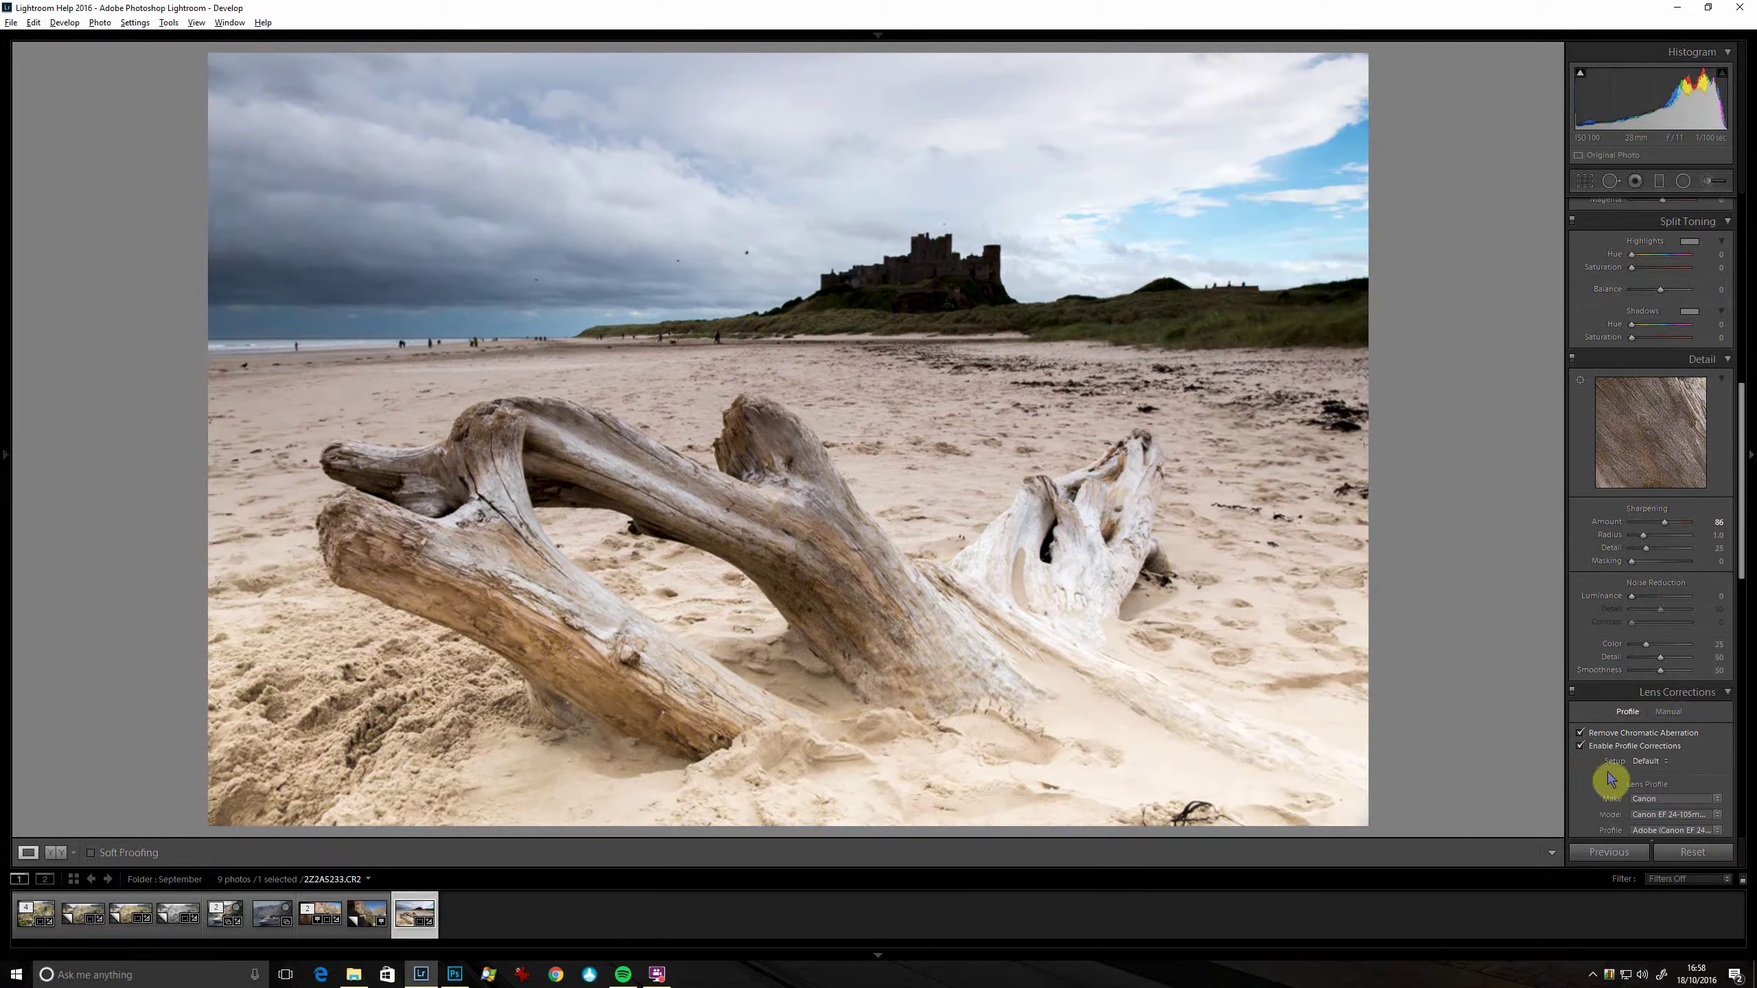
drag(1741, 510, 1730, 581)
click(1580, 539)
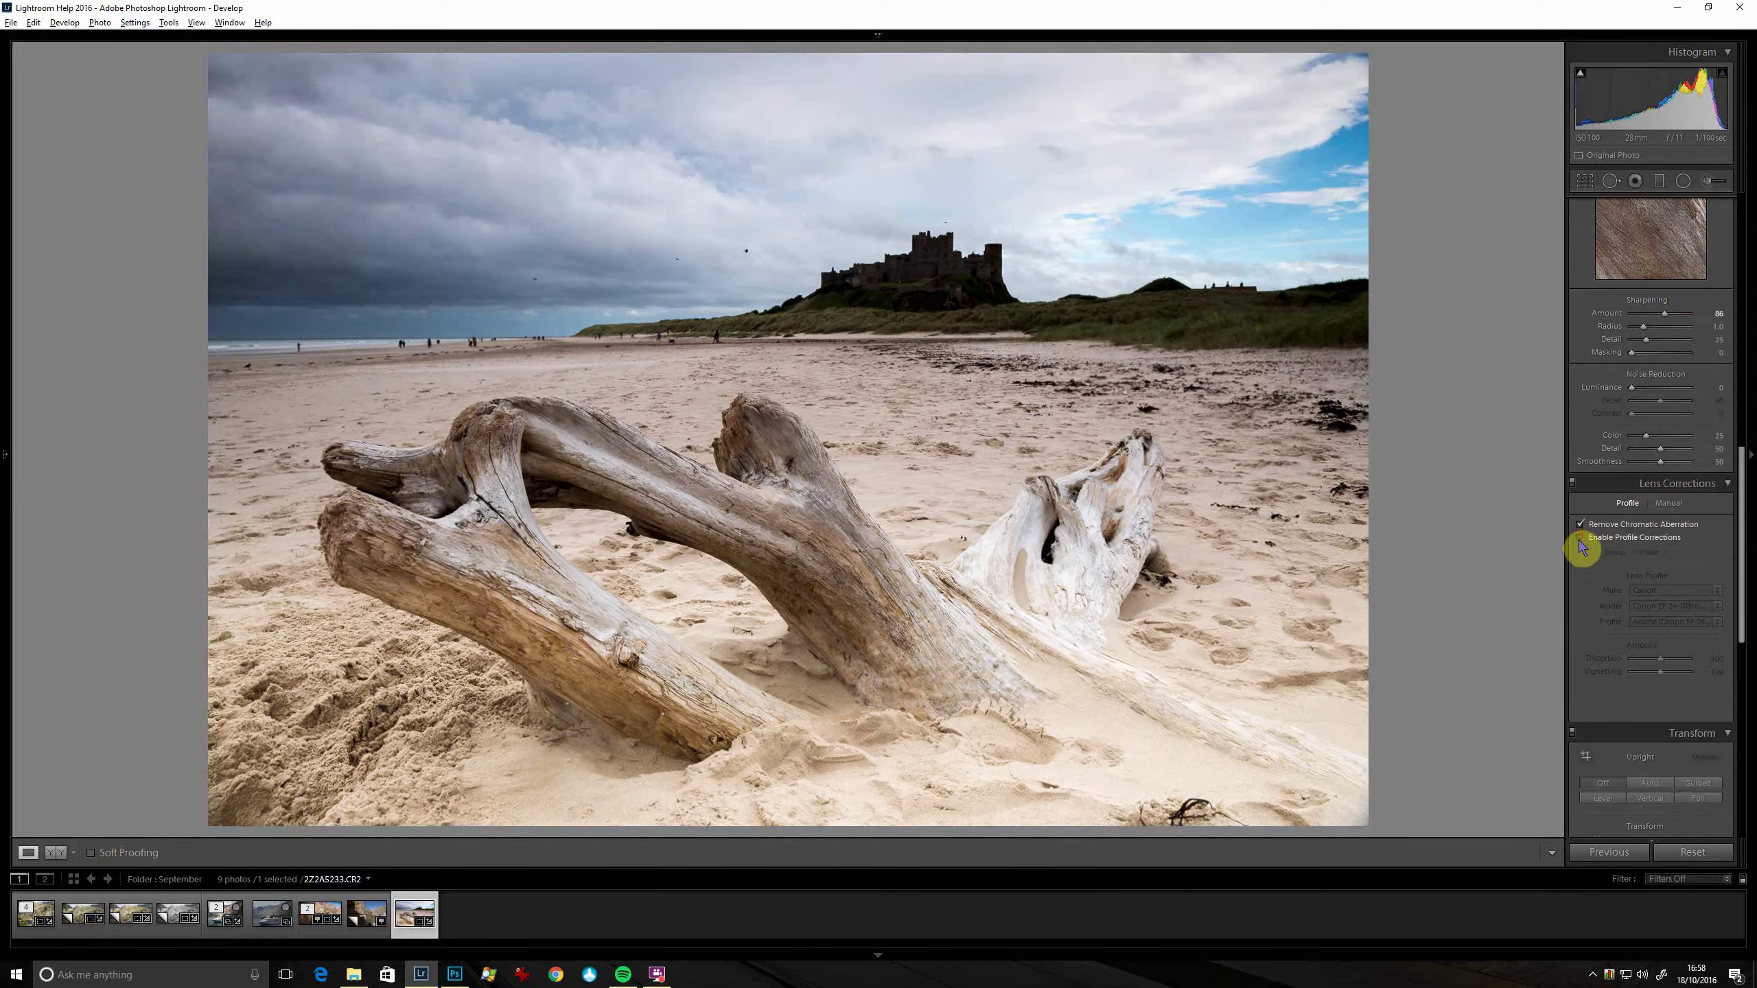
click(1581, 540)
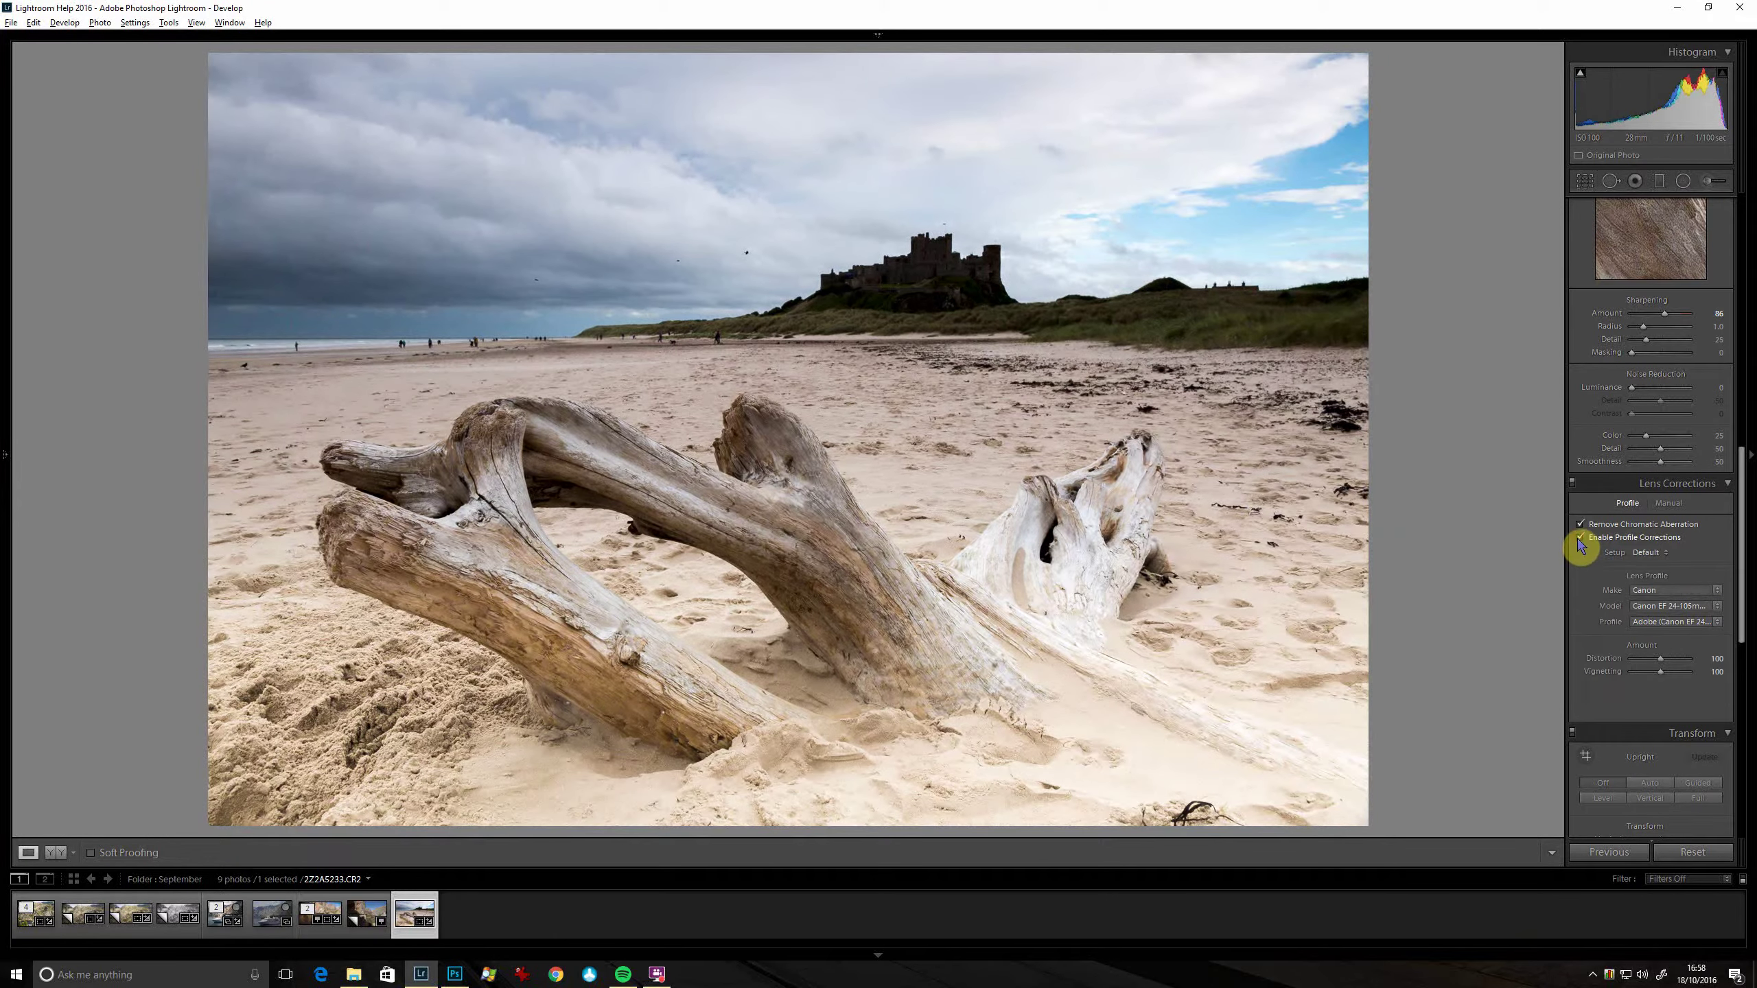
click(1581, 538)
click(1581, 540)
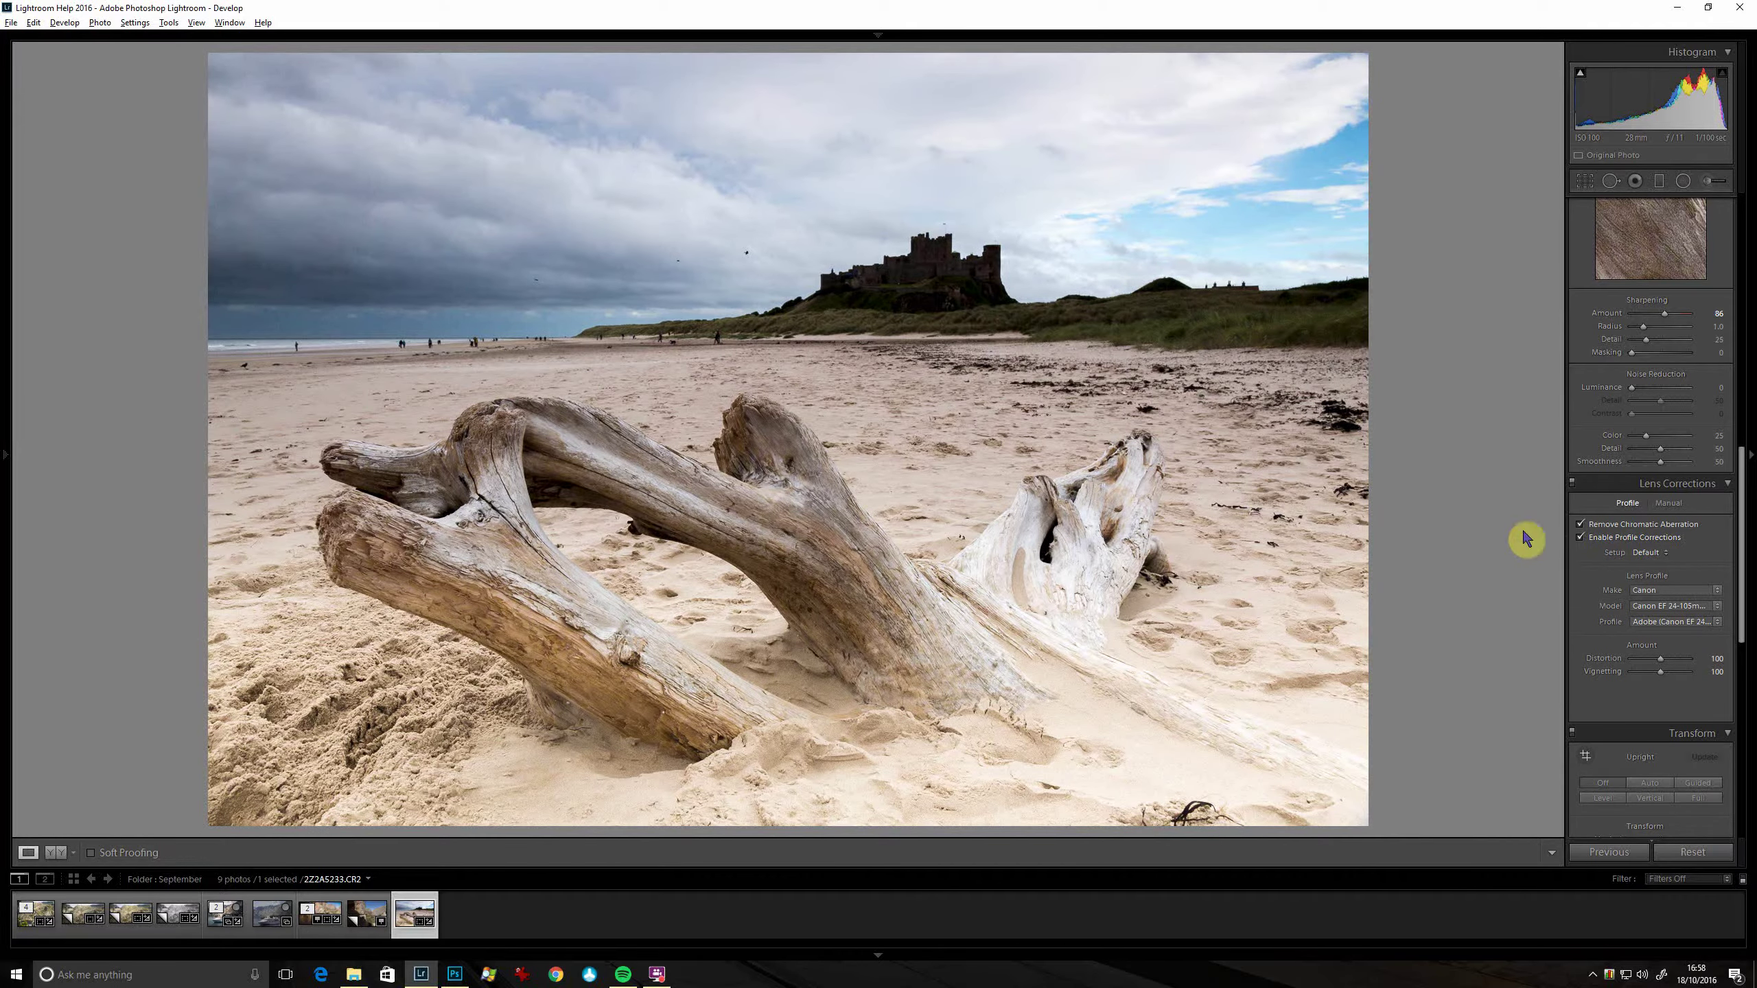
mouse_move(1659, 670)
mouse_down()
mouse_move(1678, 668)
mouse_move(1660, 671)
mouse_up()
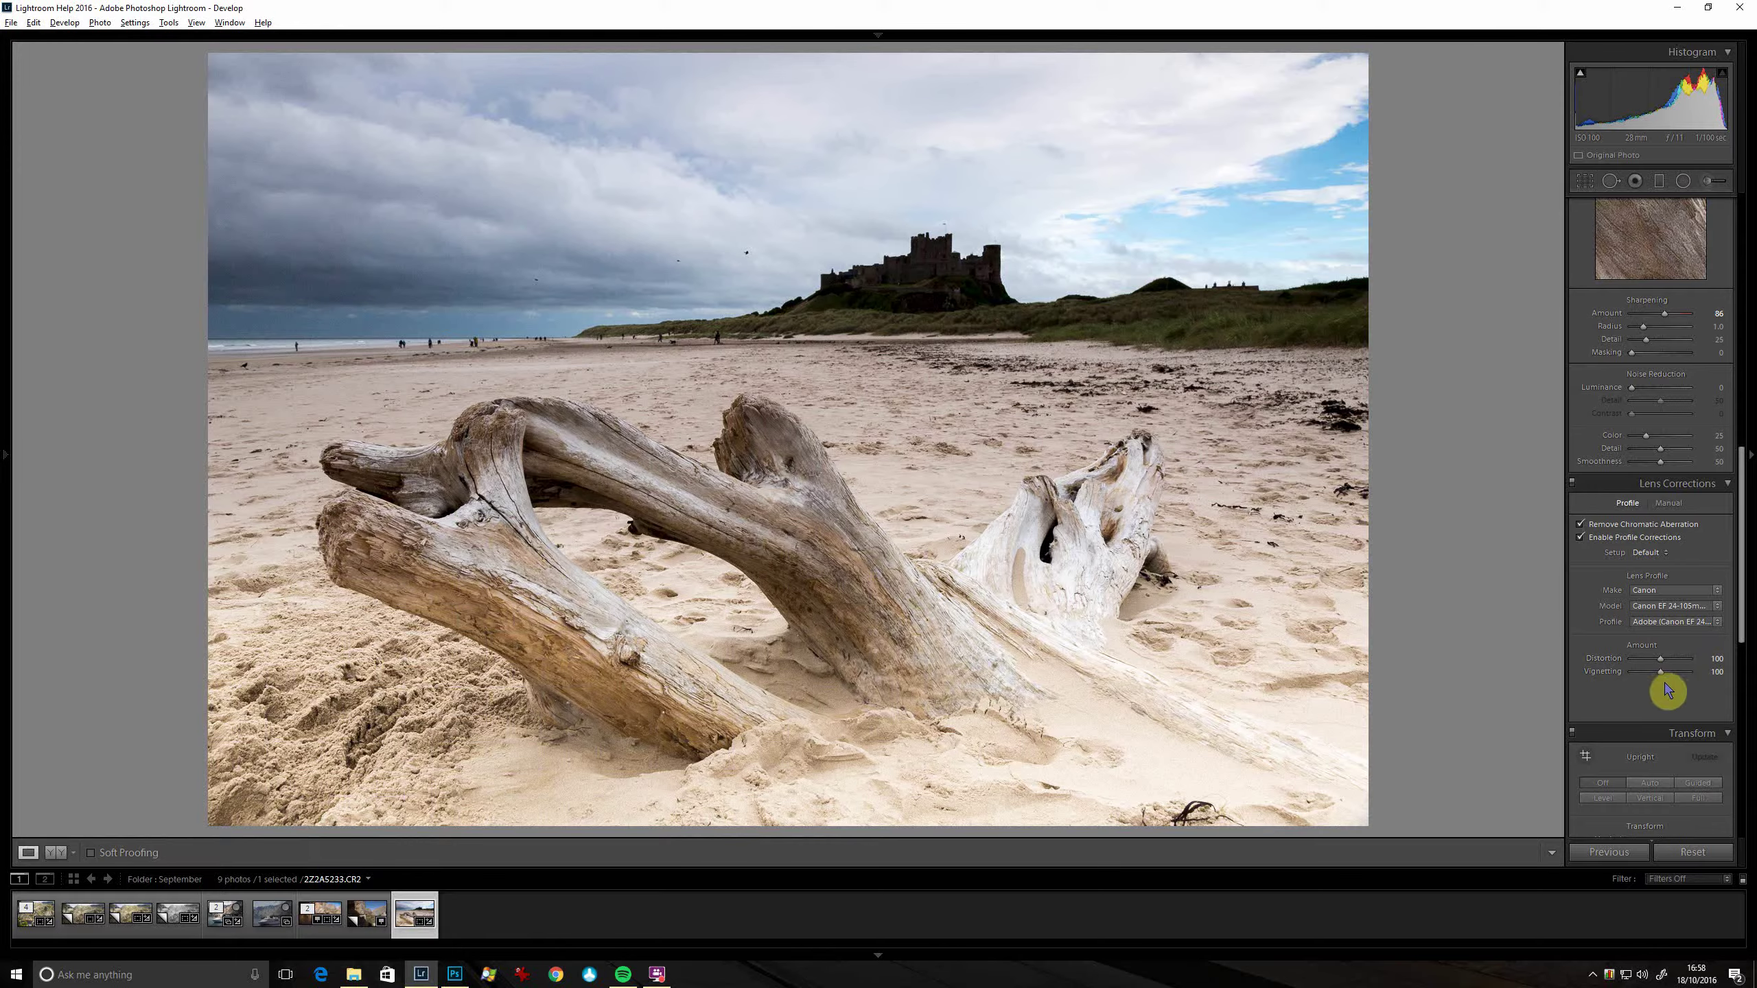
Try to straighten the photo along the sea horizon with the crop's straighten tool.
click(1585, 181)
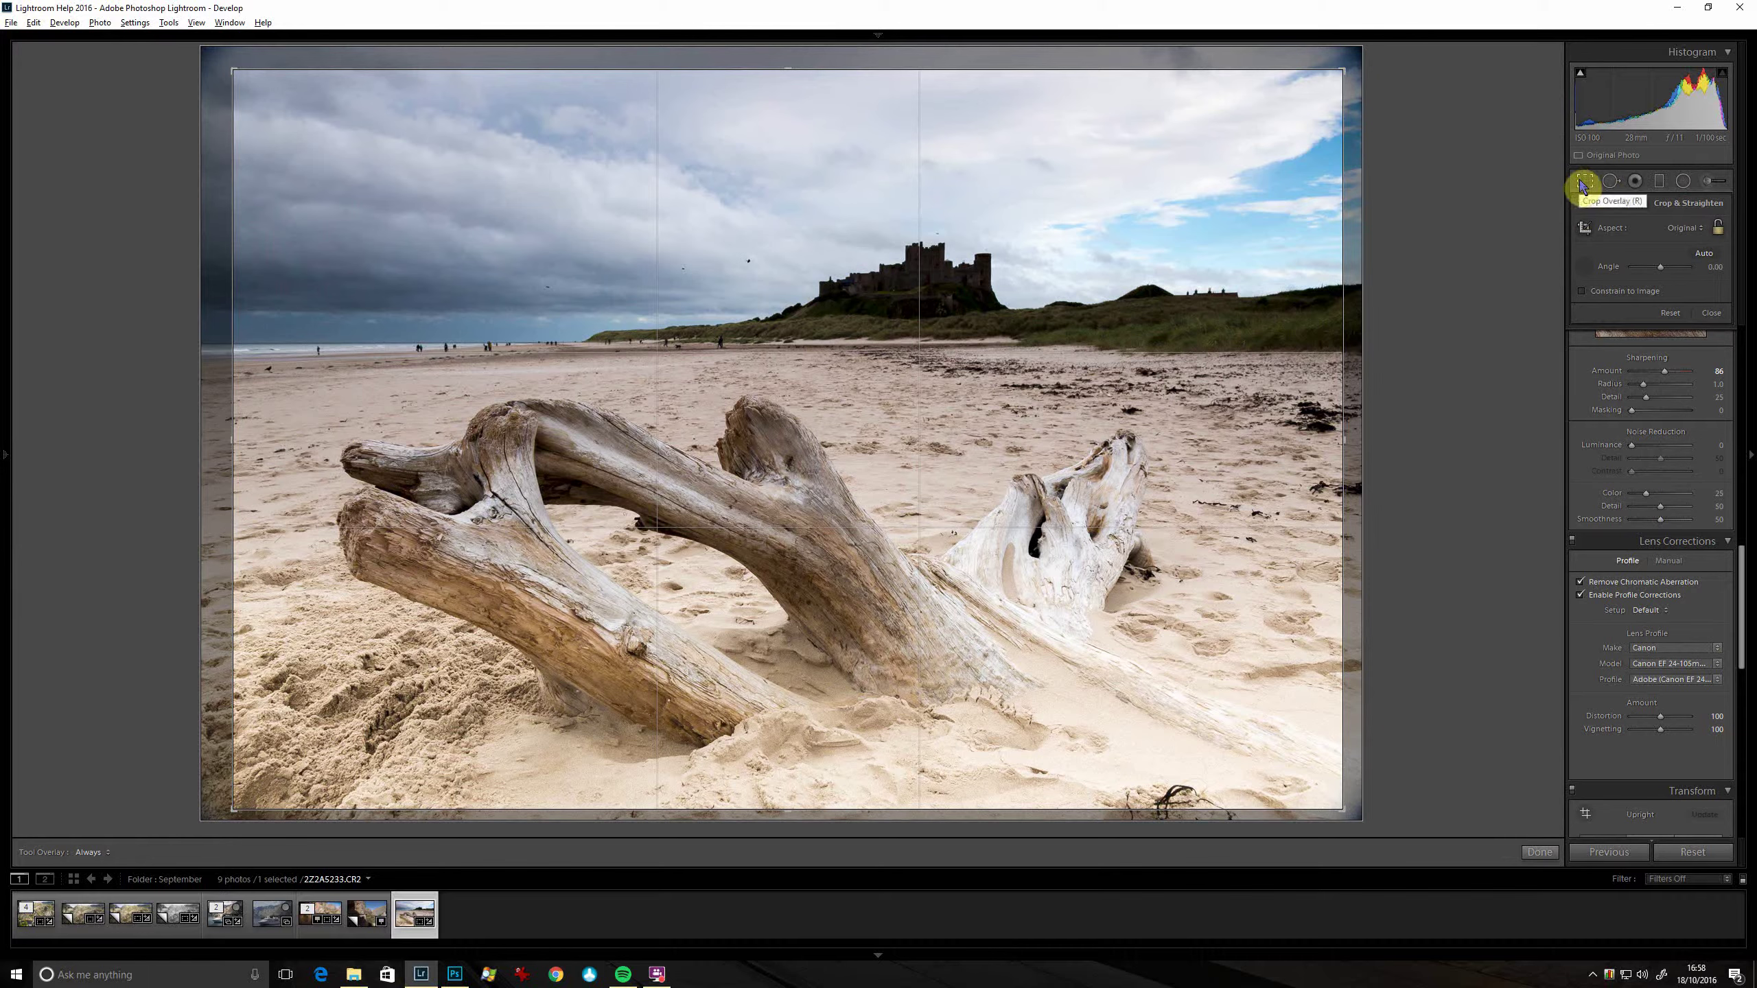
click(1584, 267)
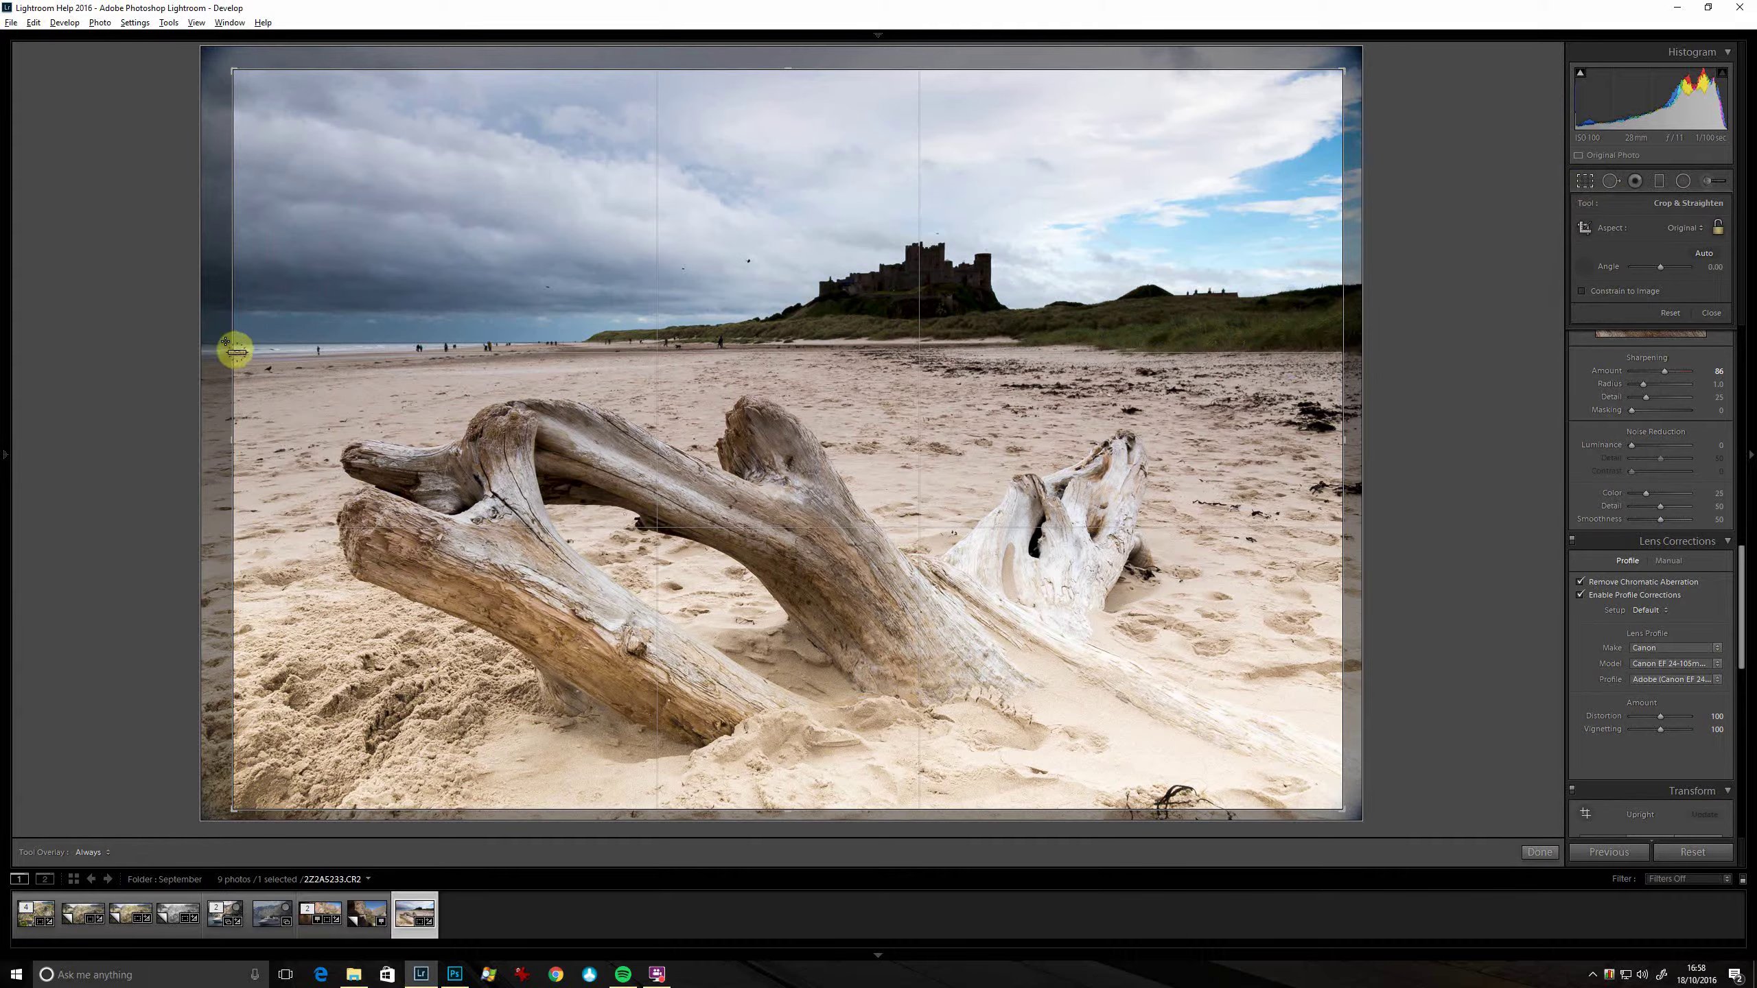
drag(211, 344, 228, 329)
drag(522, 312, 531, 342)
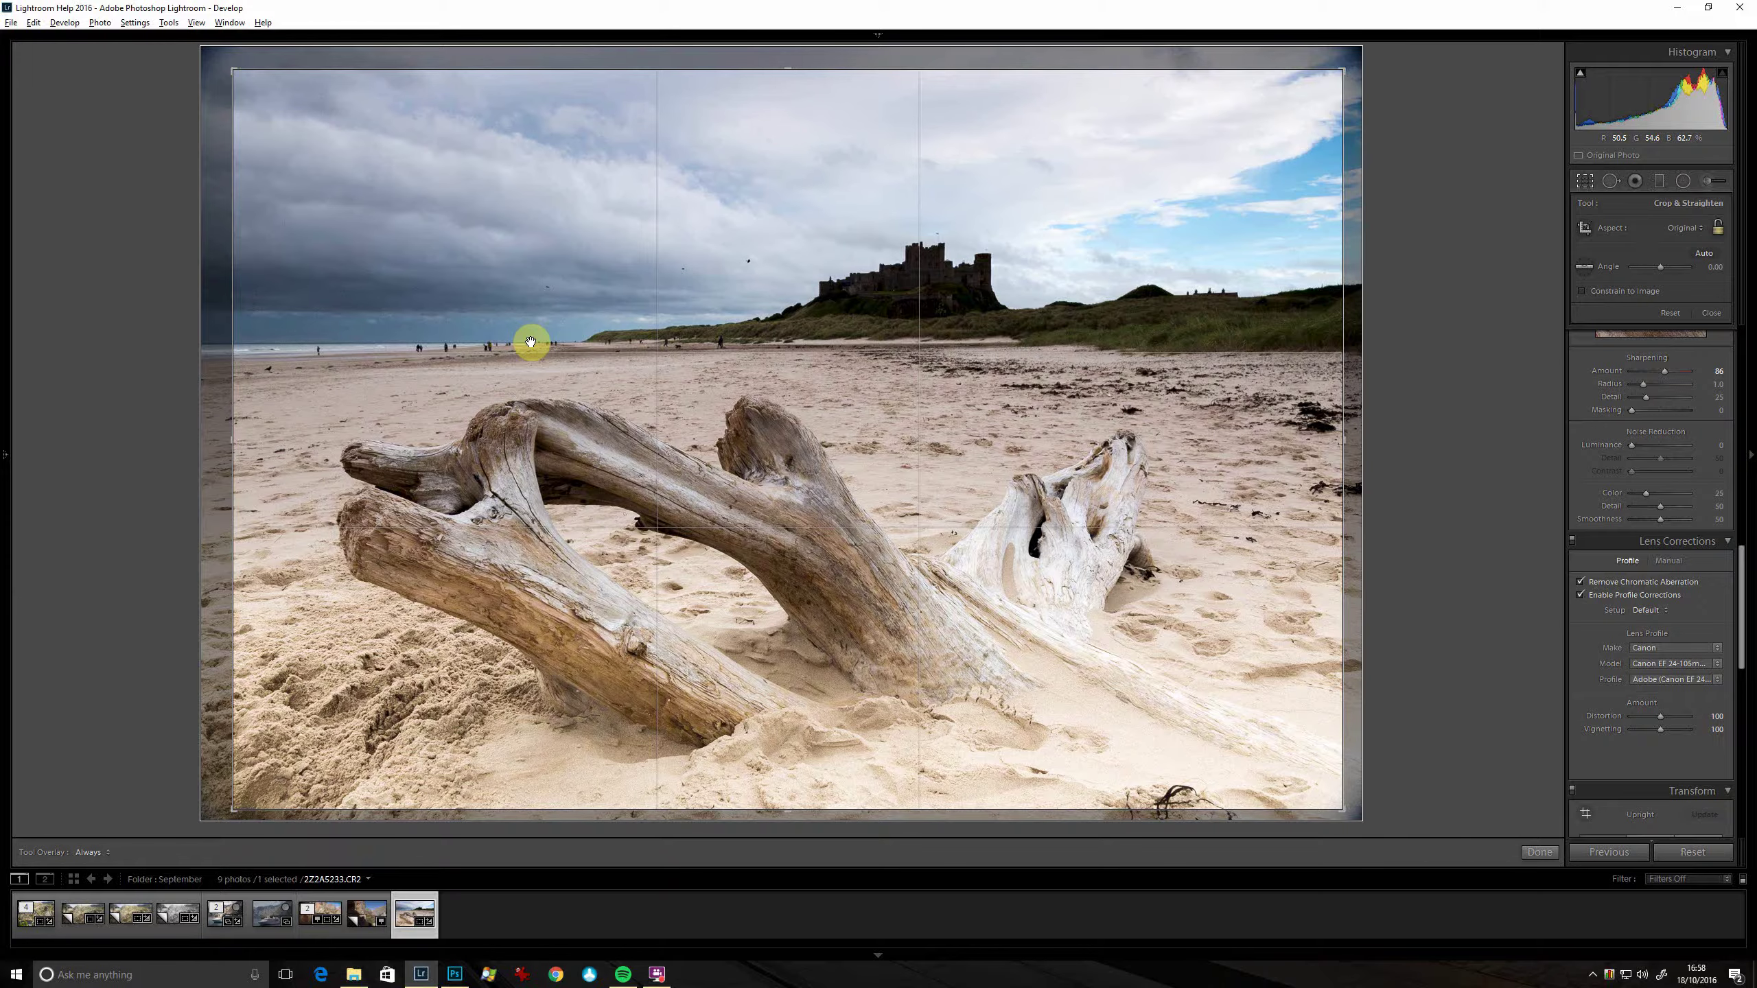
key(Return)
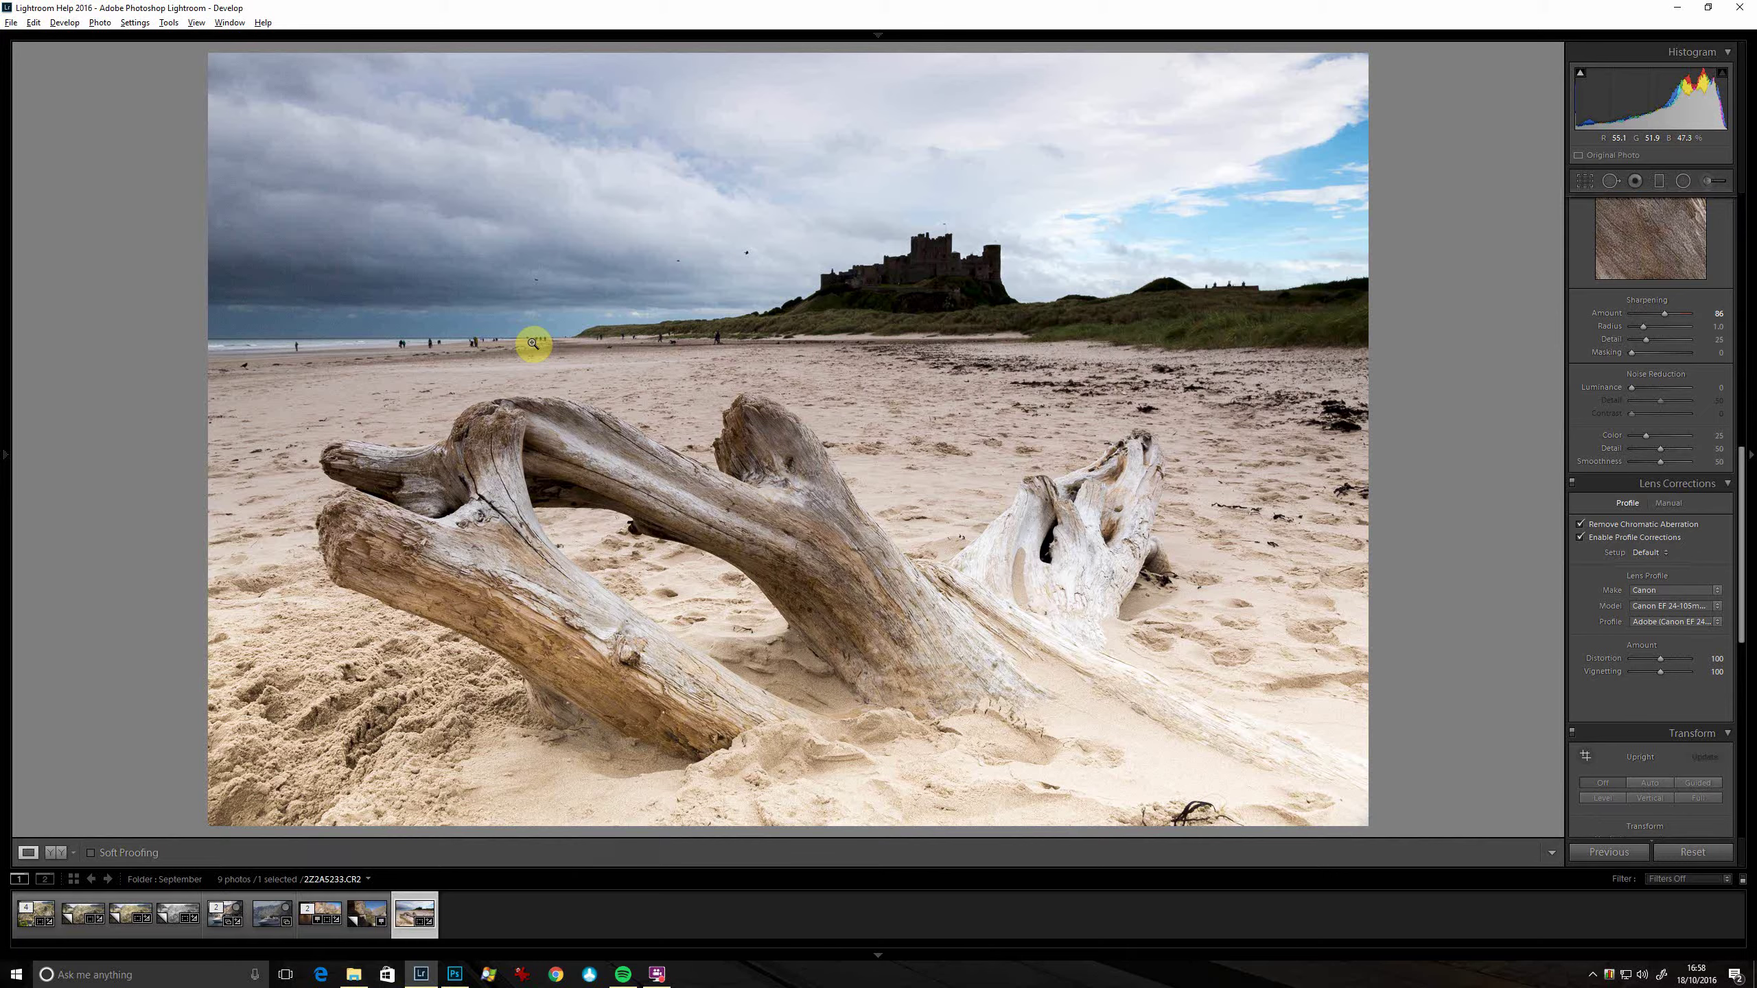
Add a post-crop vignette with amount -31, midpoint 30 and feather 98.
drag(1742, 620, 1733, 768)
drag(1662, 562, 1652, 568)
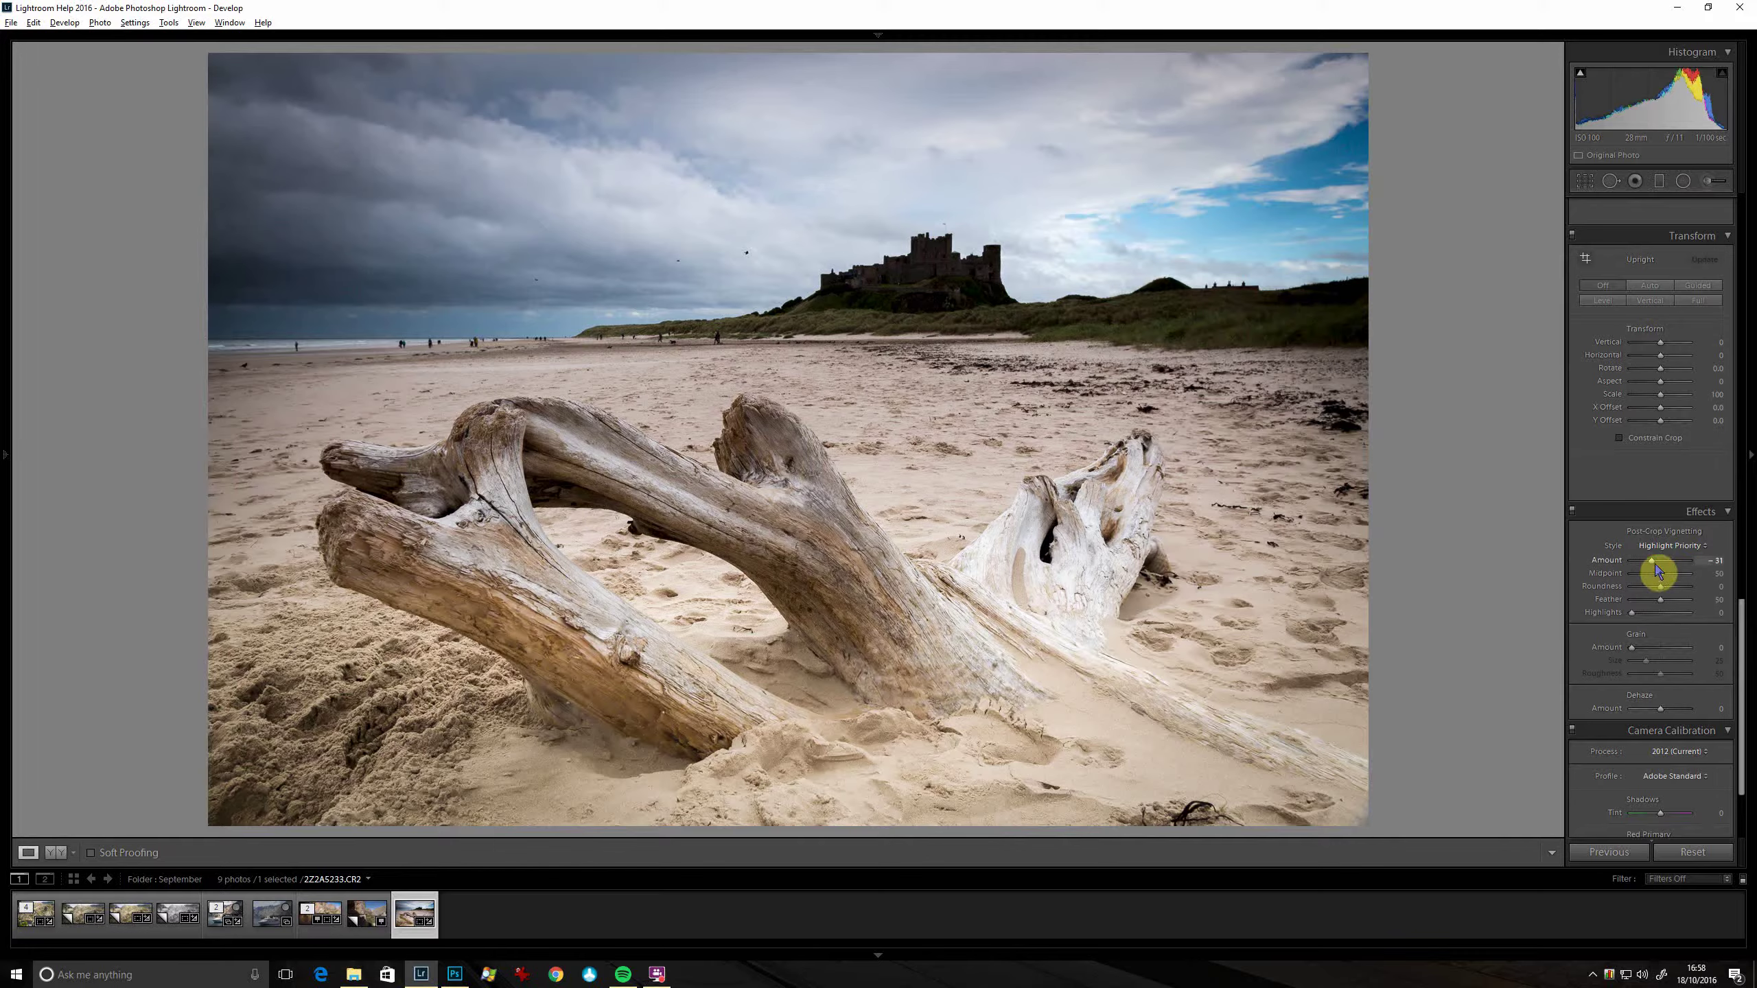
mouse_move(1654, 573)
mouse_down()
mouse_move(1689, 602)
mouse_move(1650, 583)
mouse_up()
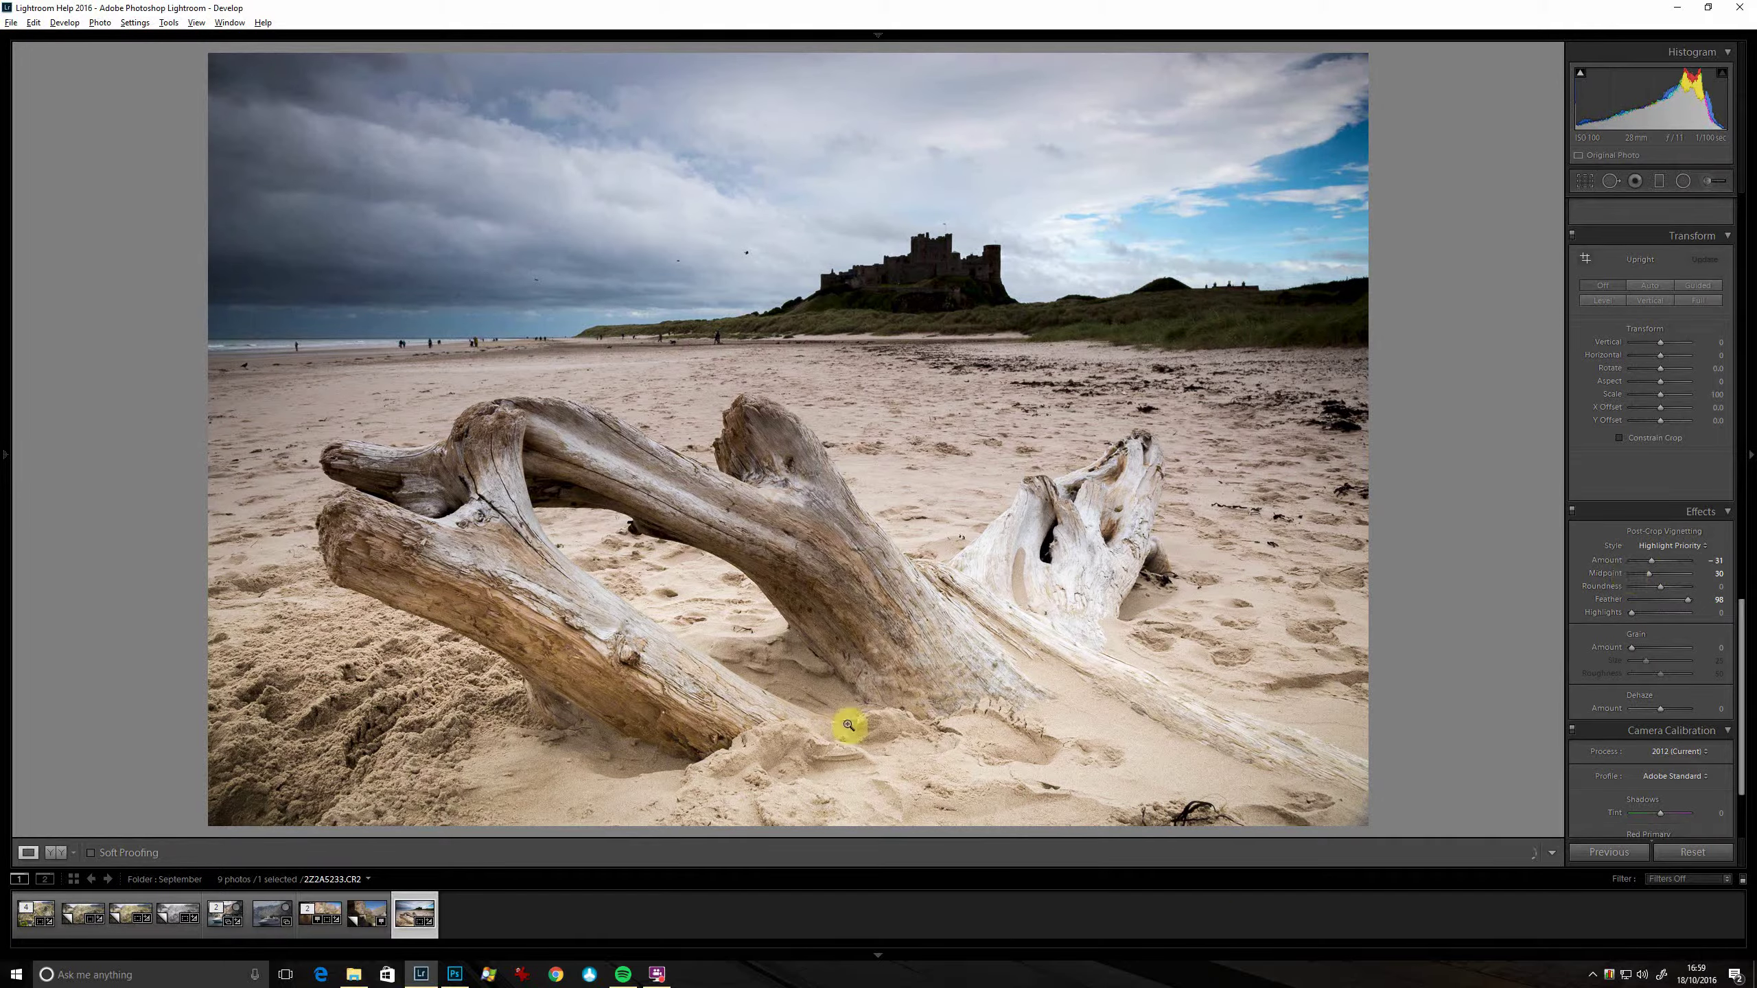
Create a virtual copy of the edited beach photo.
right_click(414, 915)
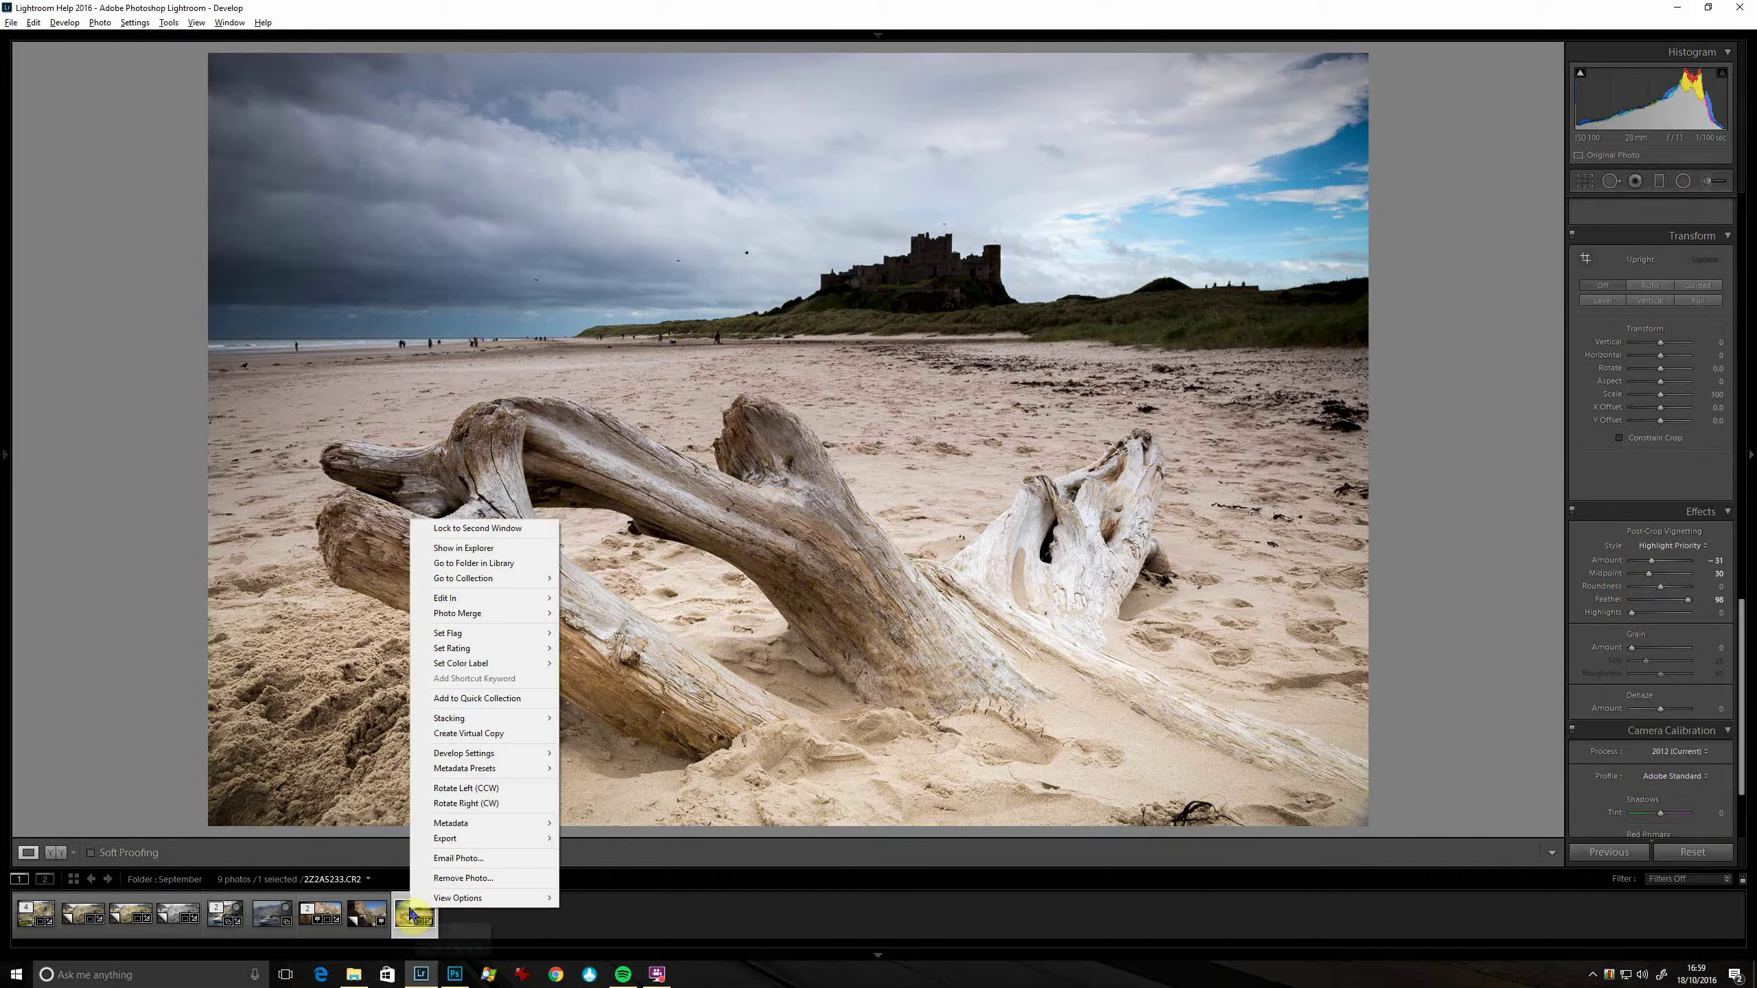
click(498, 734)
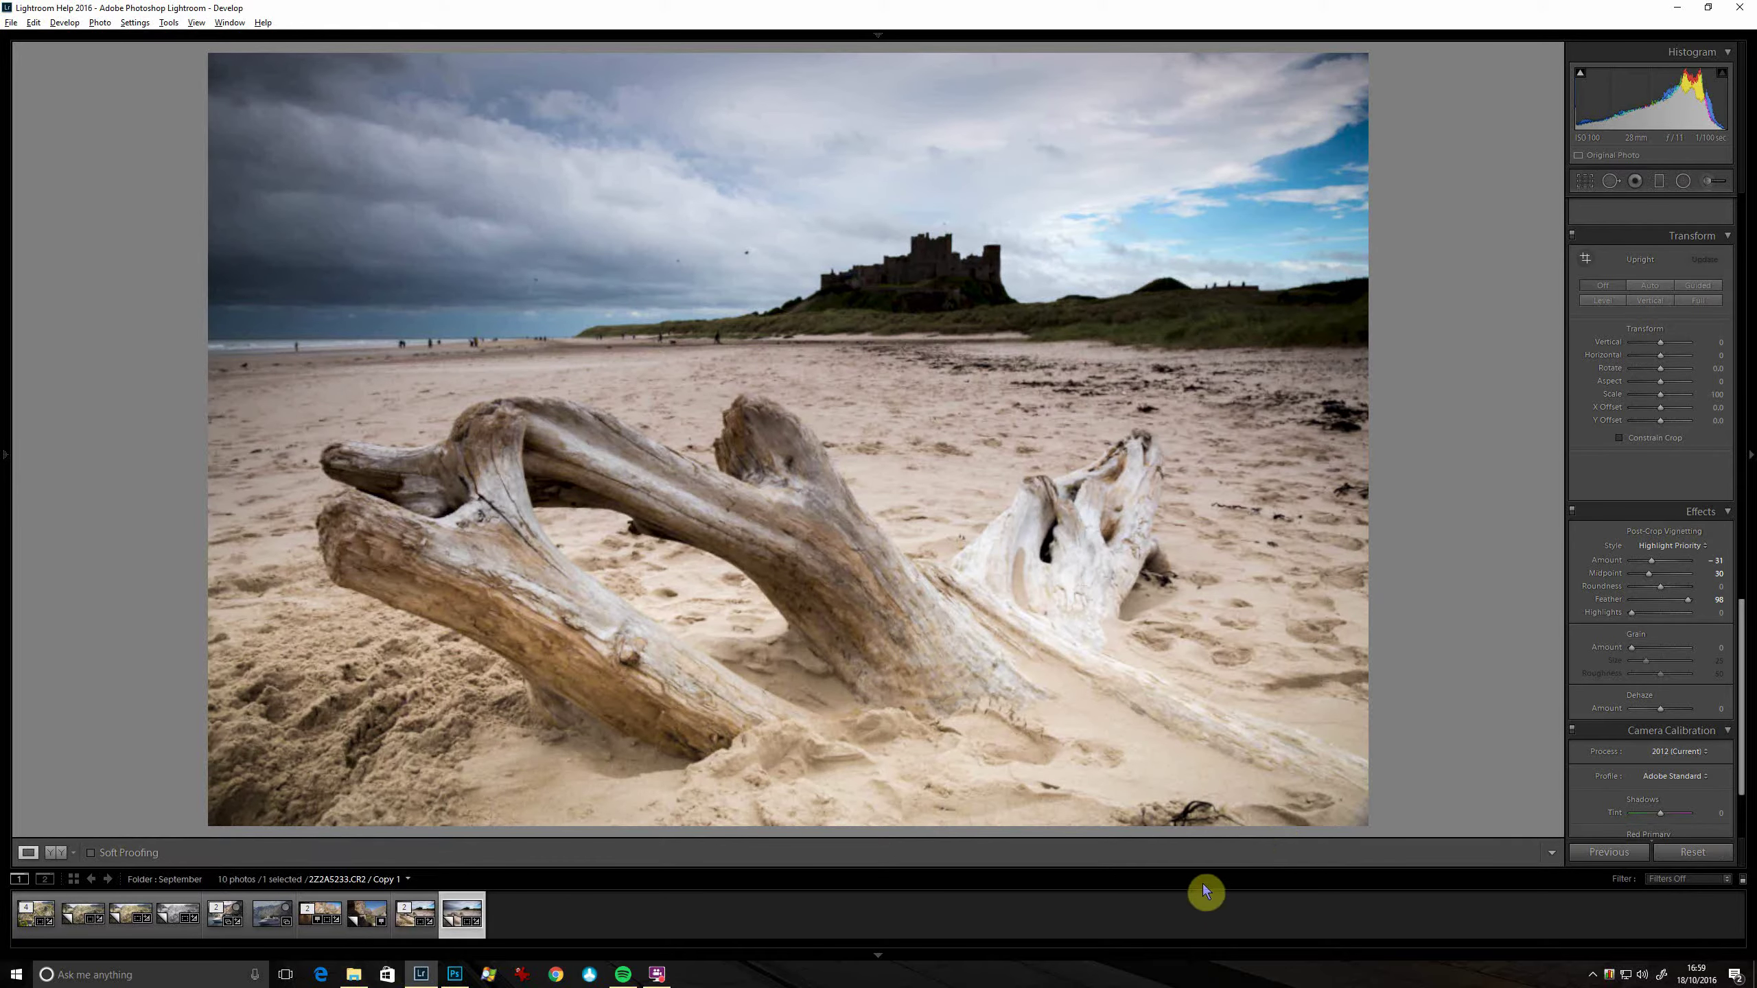
Reset the virtual copy's develop settings and return to the edited original beach photo.
key(ctrl+shift+r)
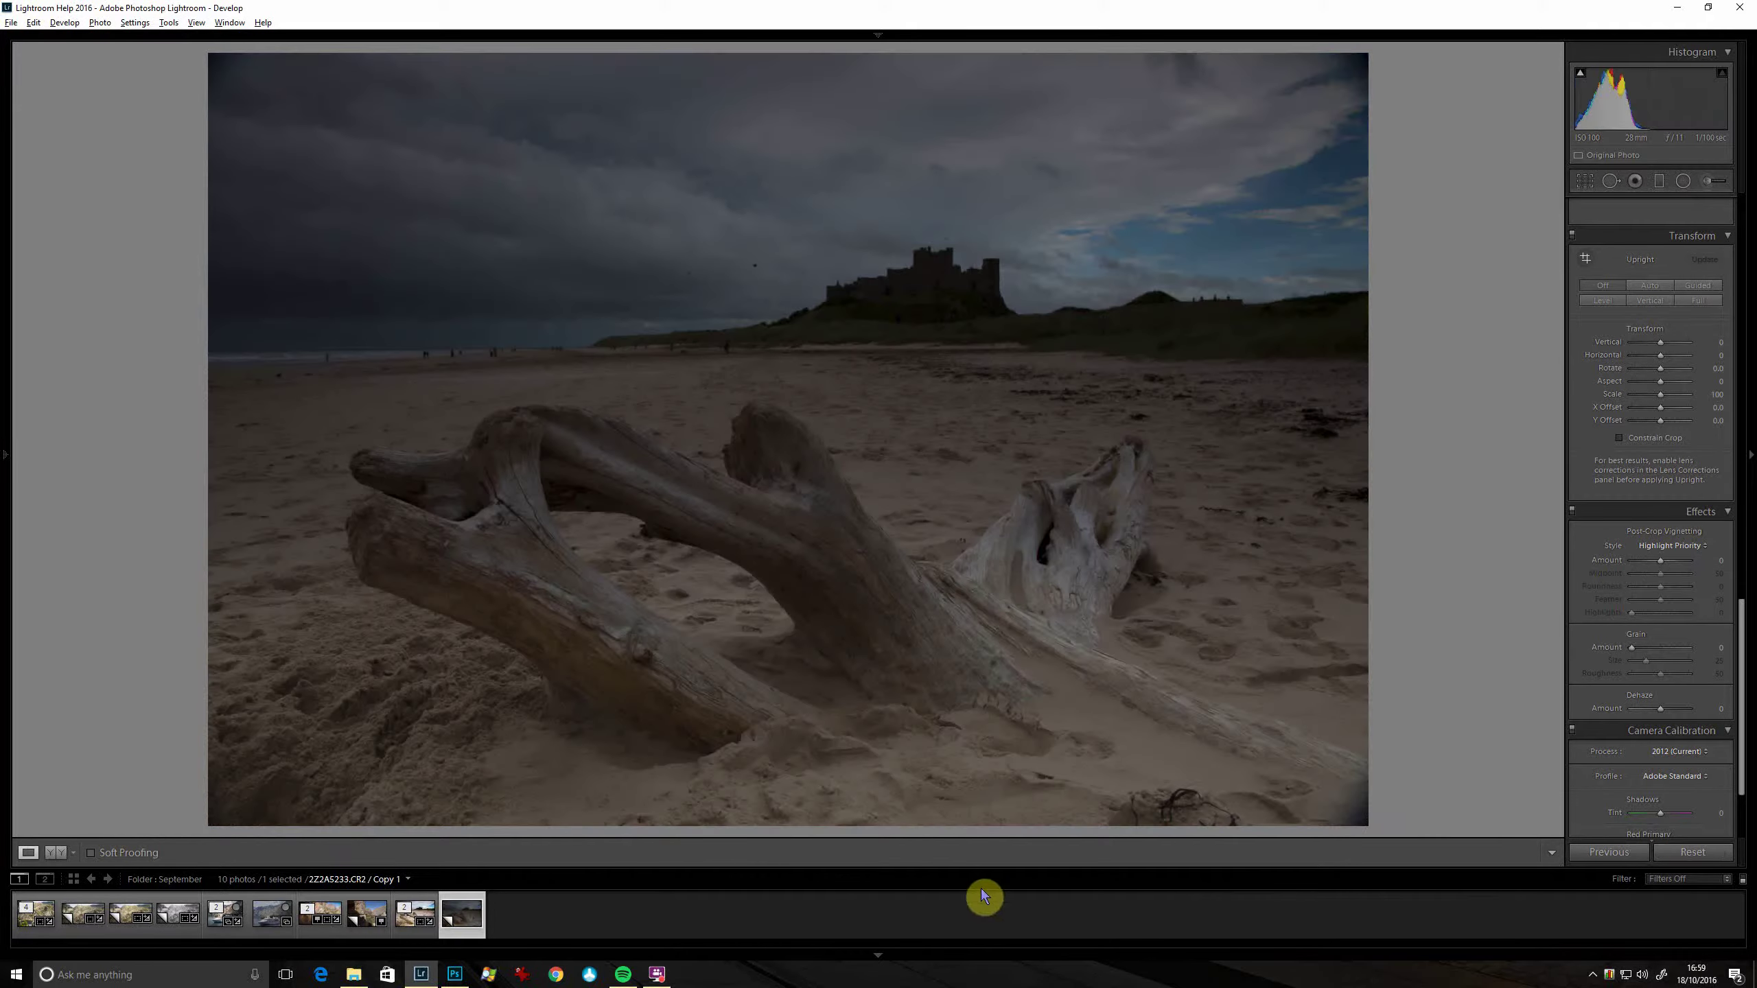
click(422, 934)
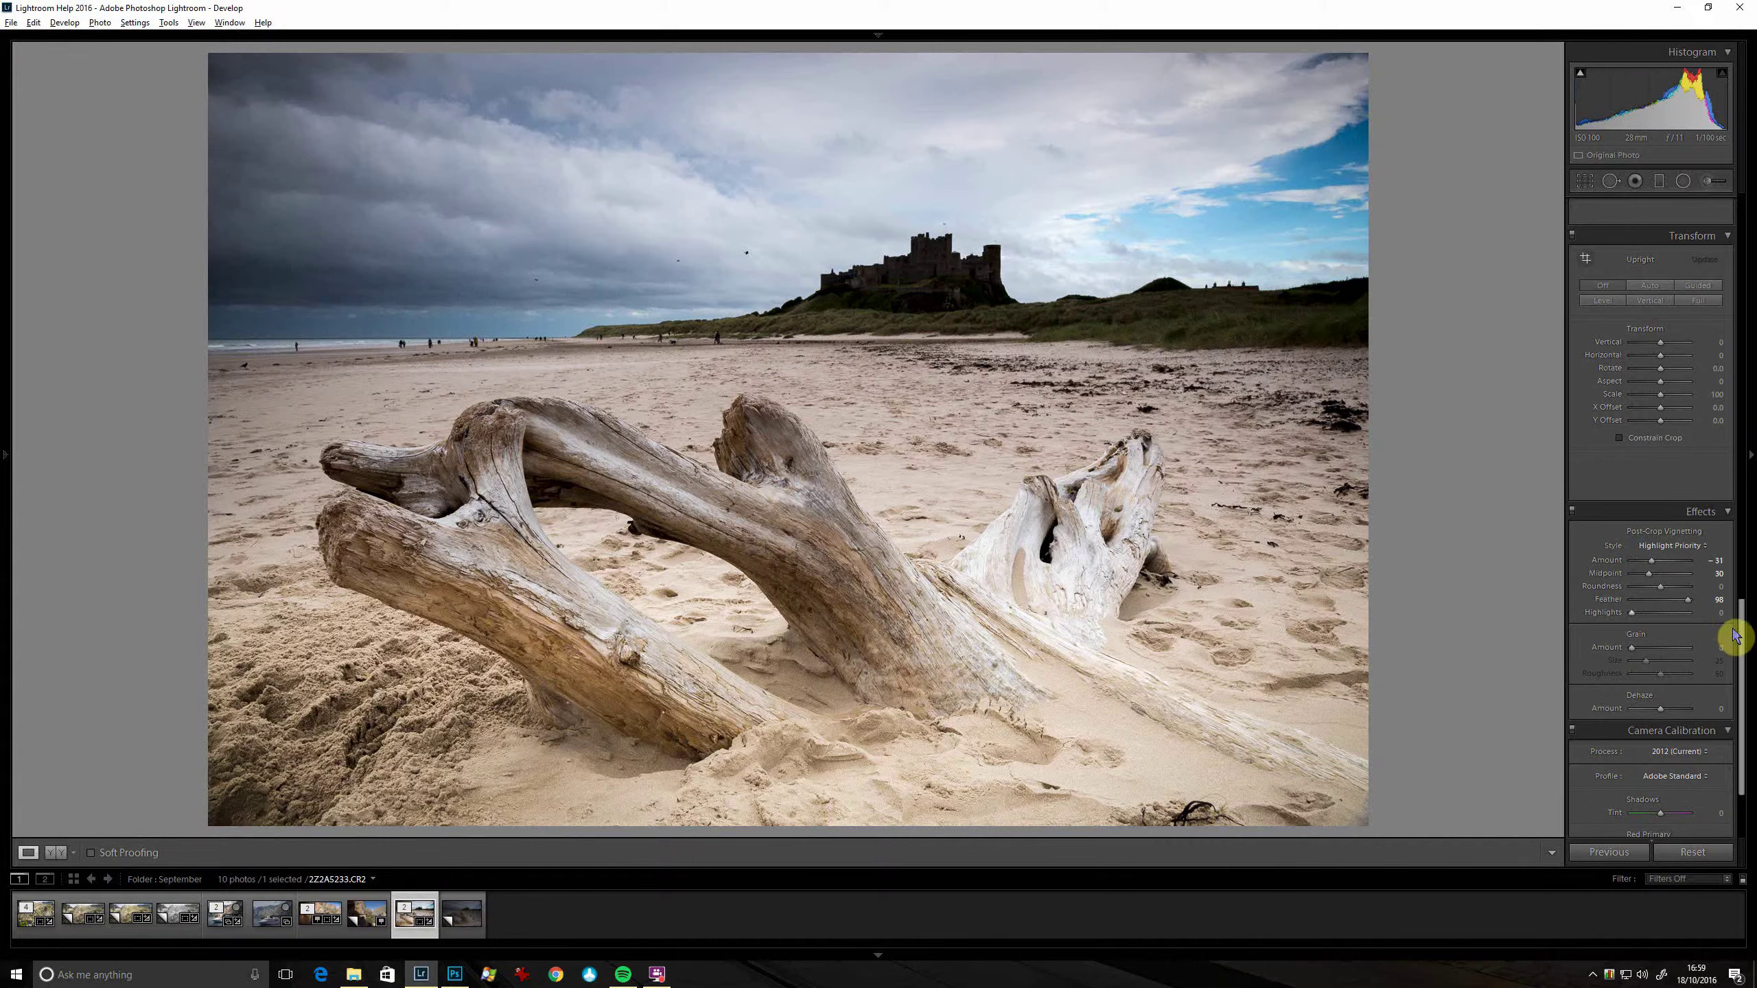
Set the edited original photo's Highlights to -71 and Whites to +60.
drag(1738, 644, 1714, 275)
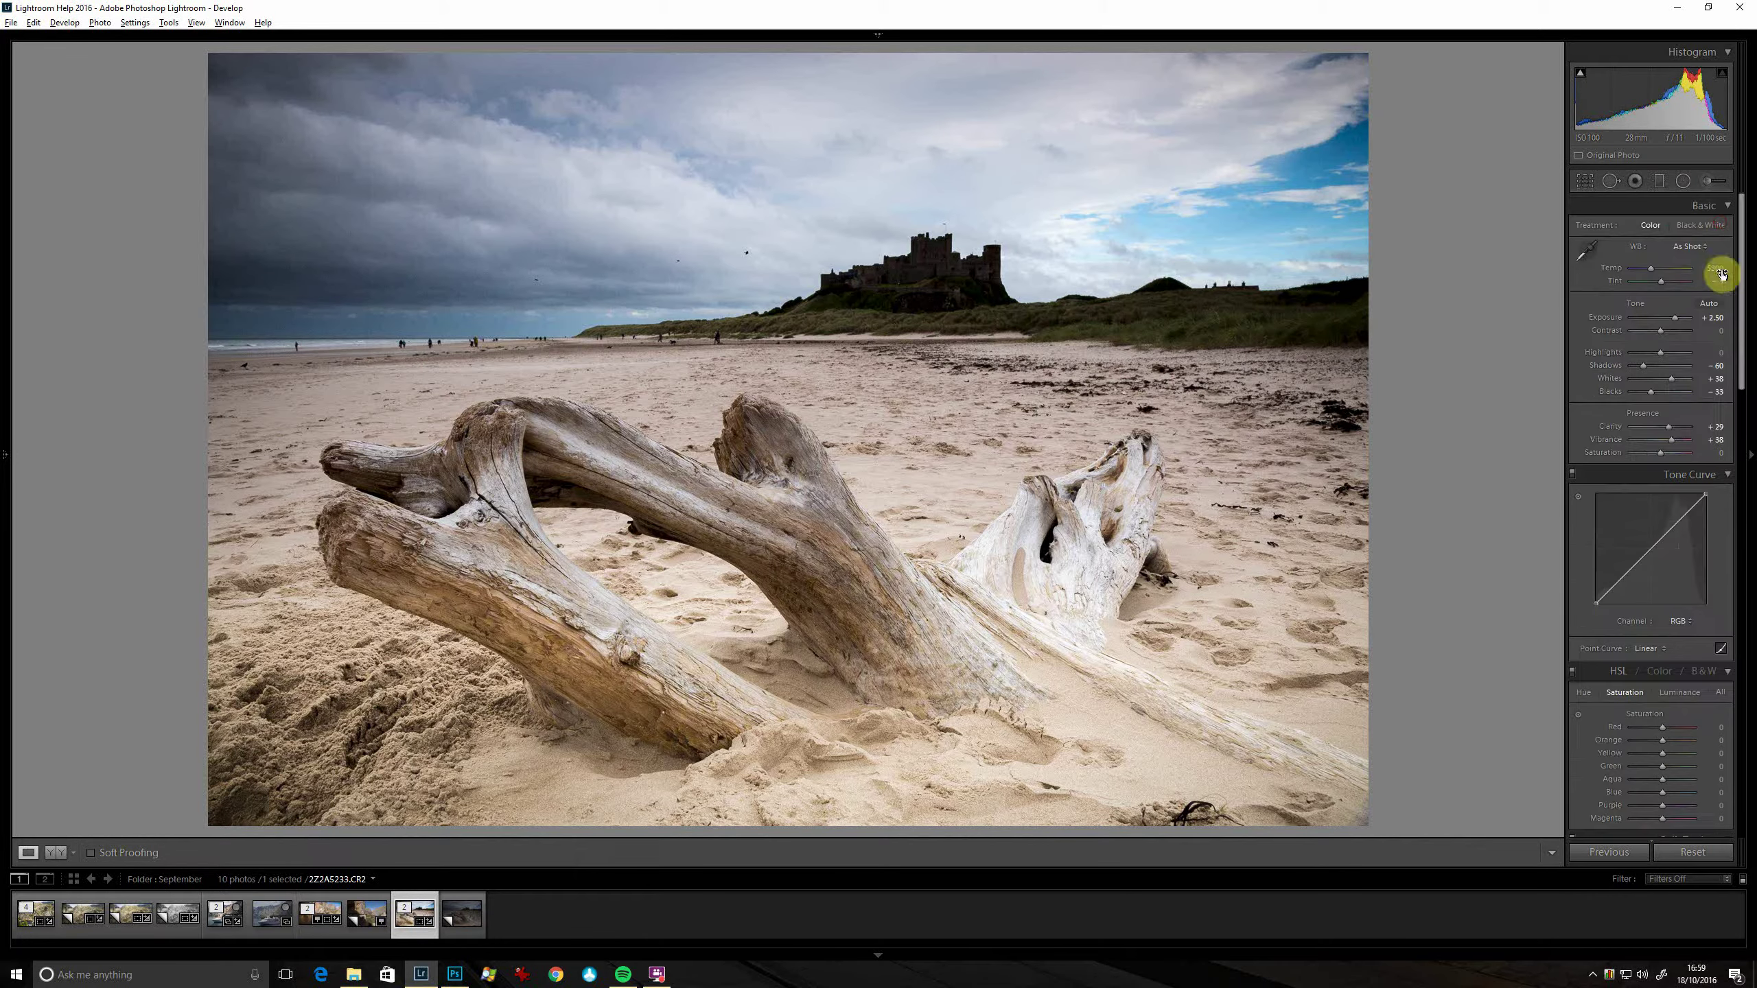
drag(1661, 353, 1643, 362)
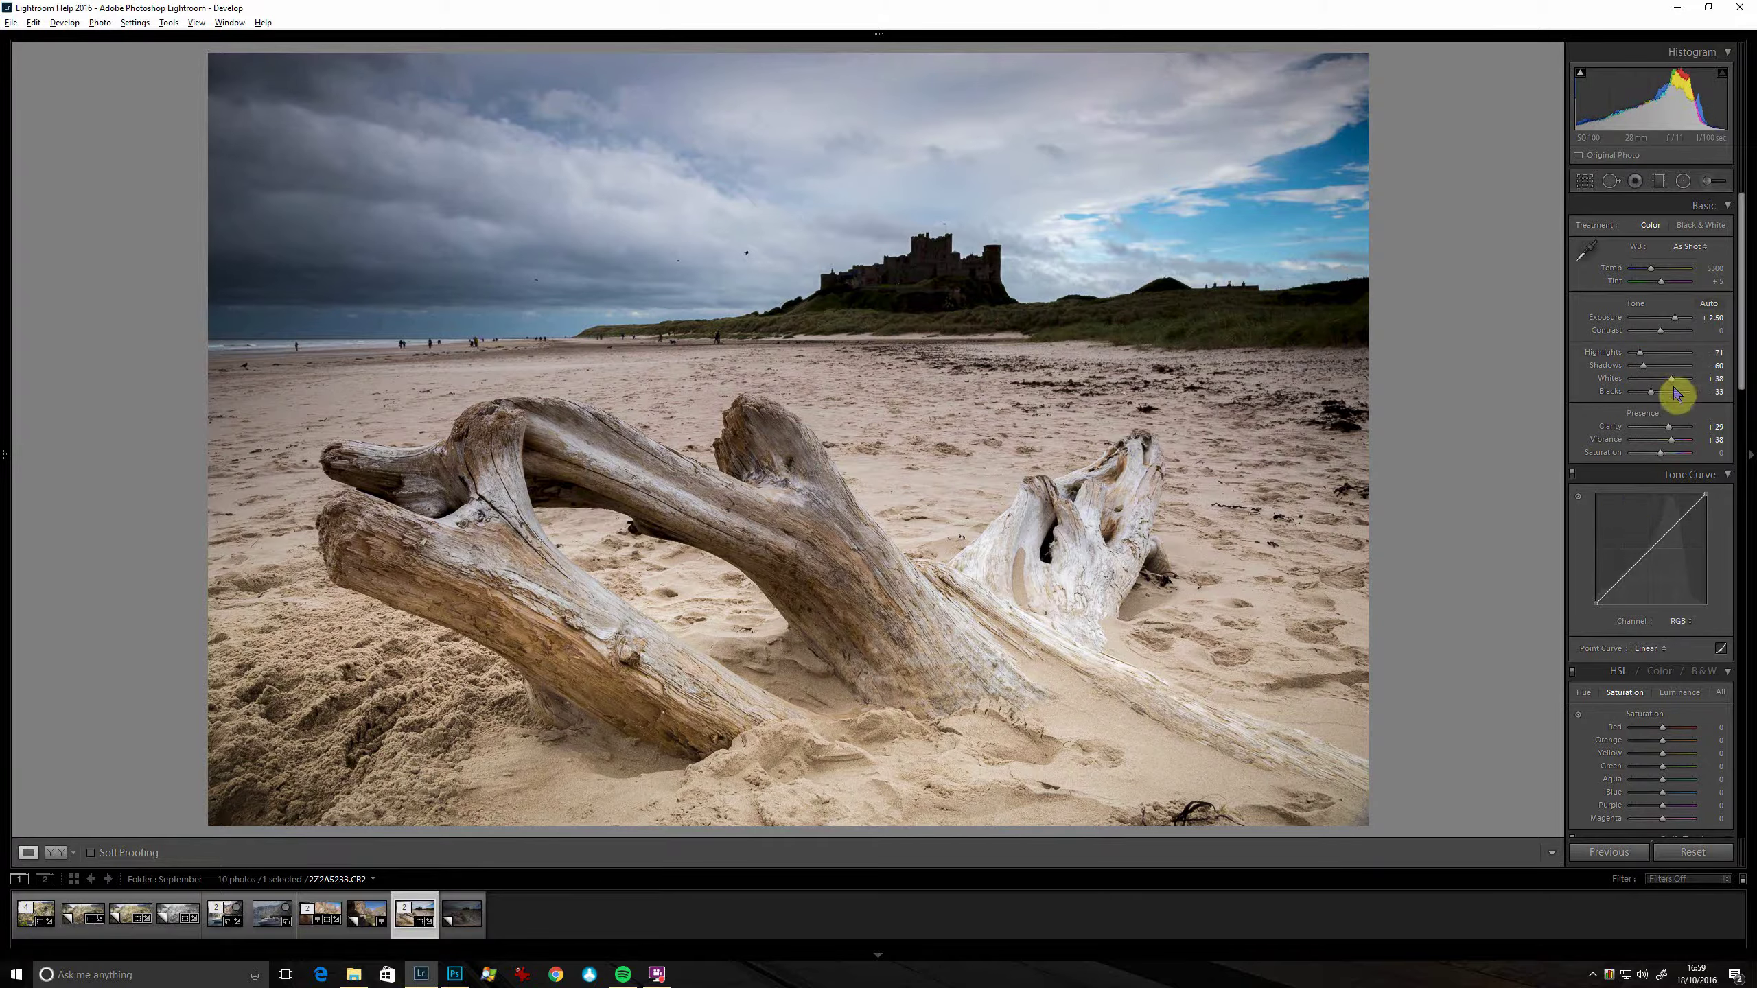
key(alt)
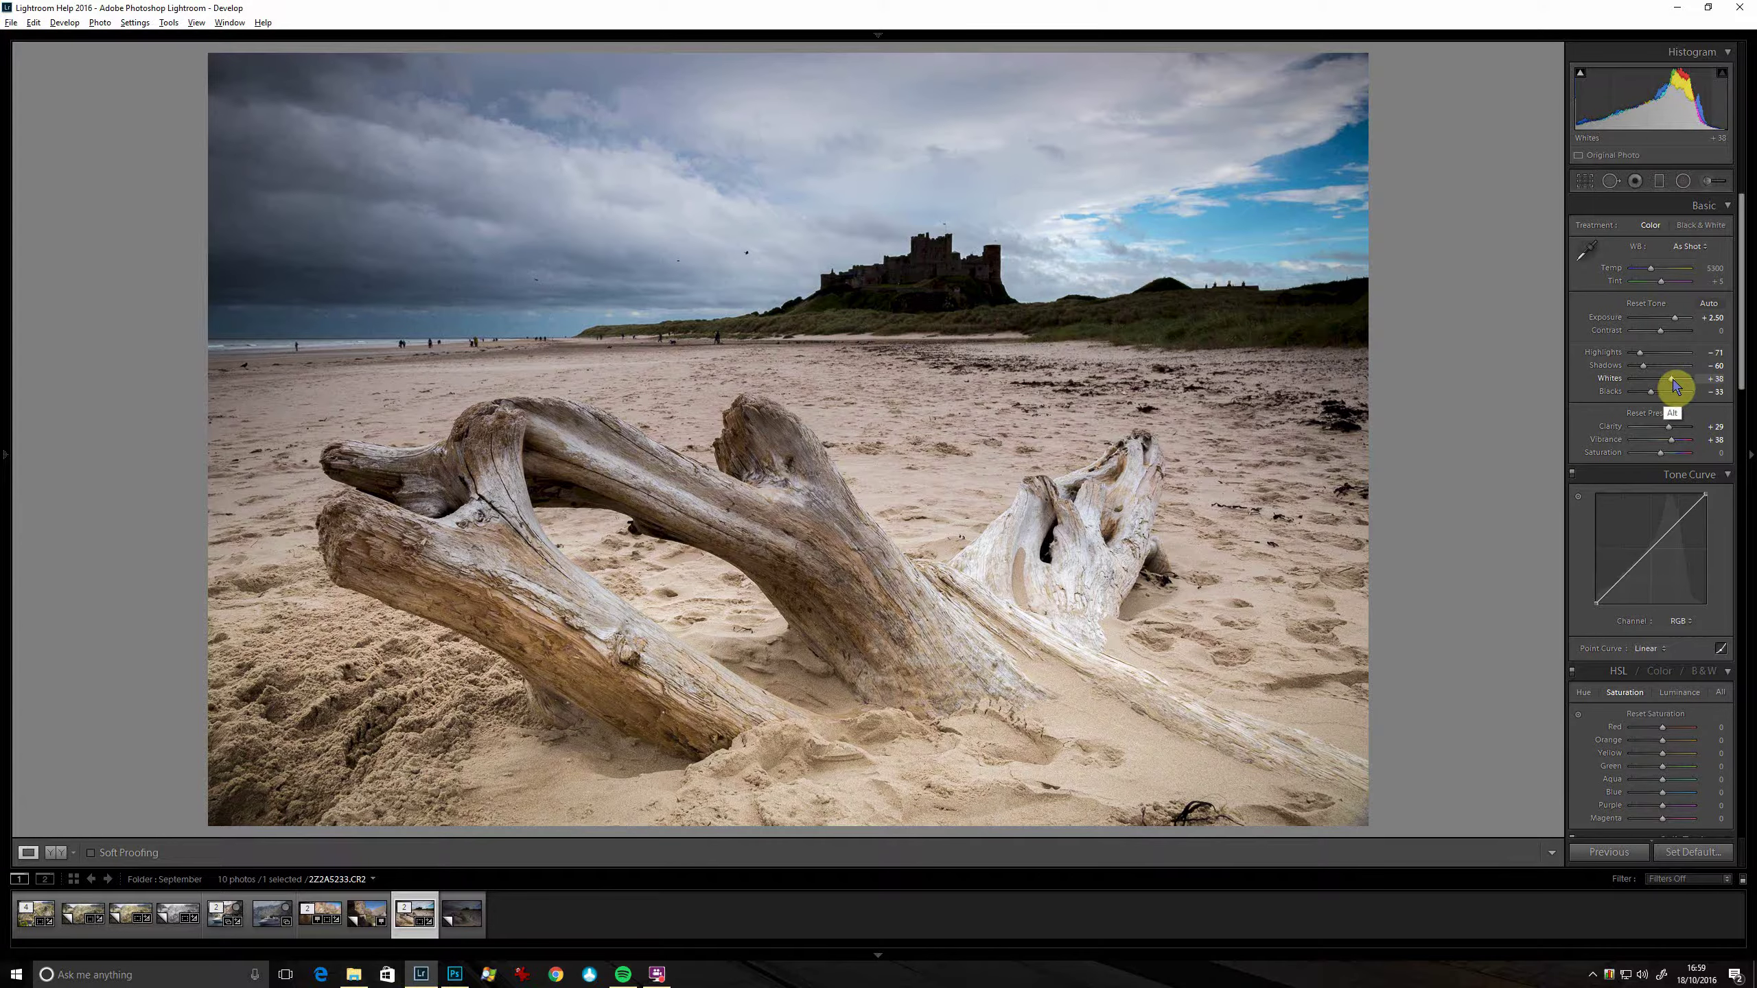
alt+click(1672, 385)
drag(1672, 385, 1677, 385)
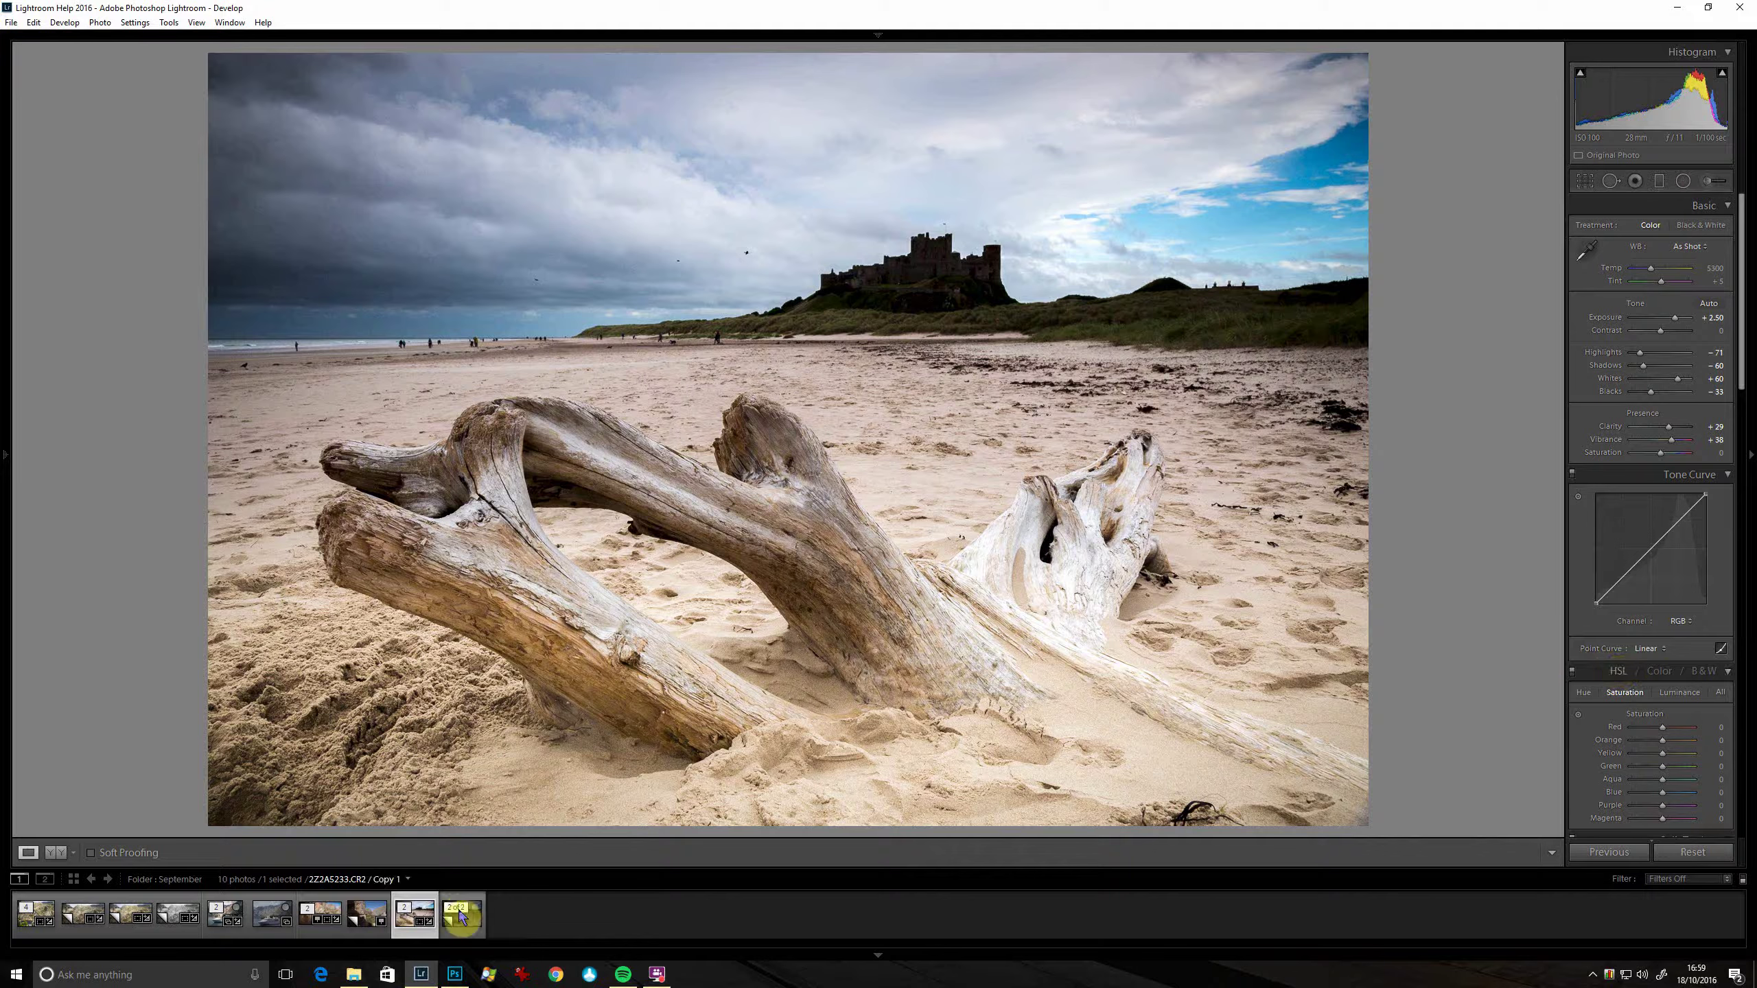
Create another virtual copy of the edited beach photo.
right_click(424, 941)
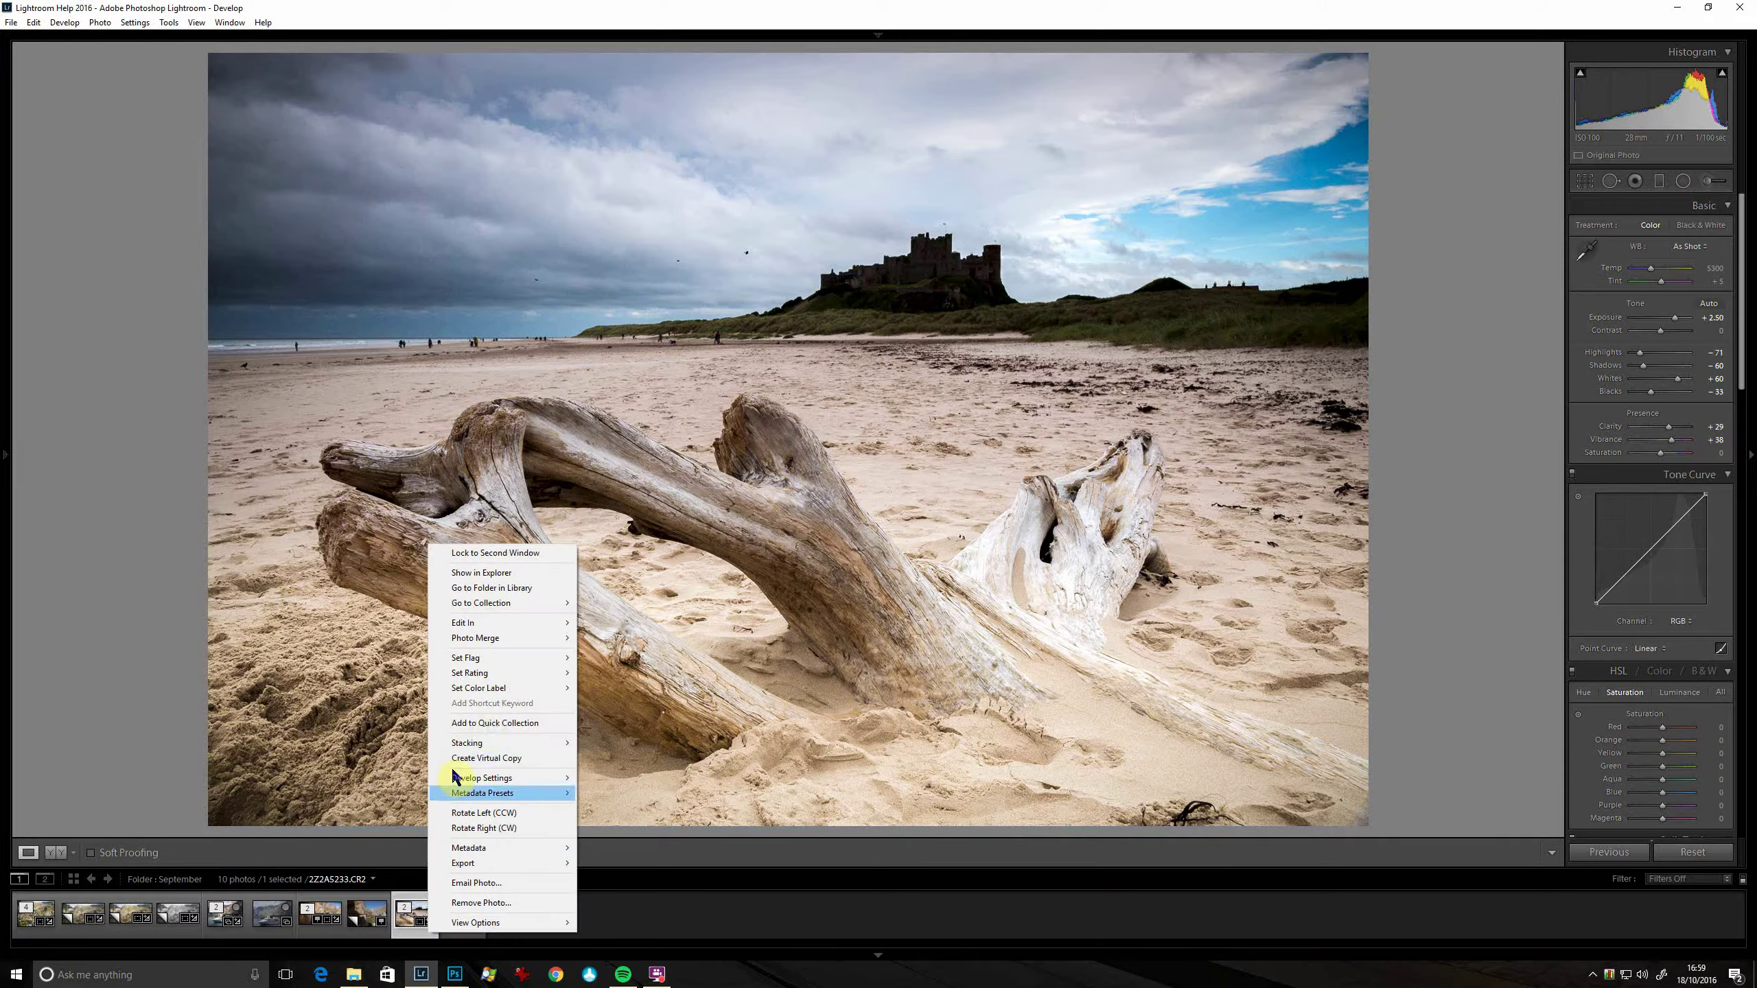
click(544, 757)
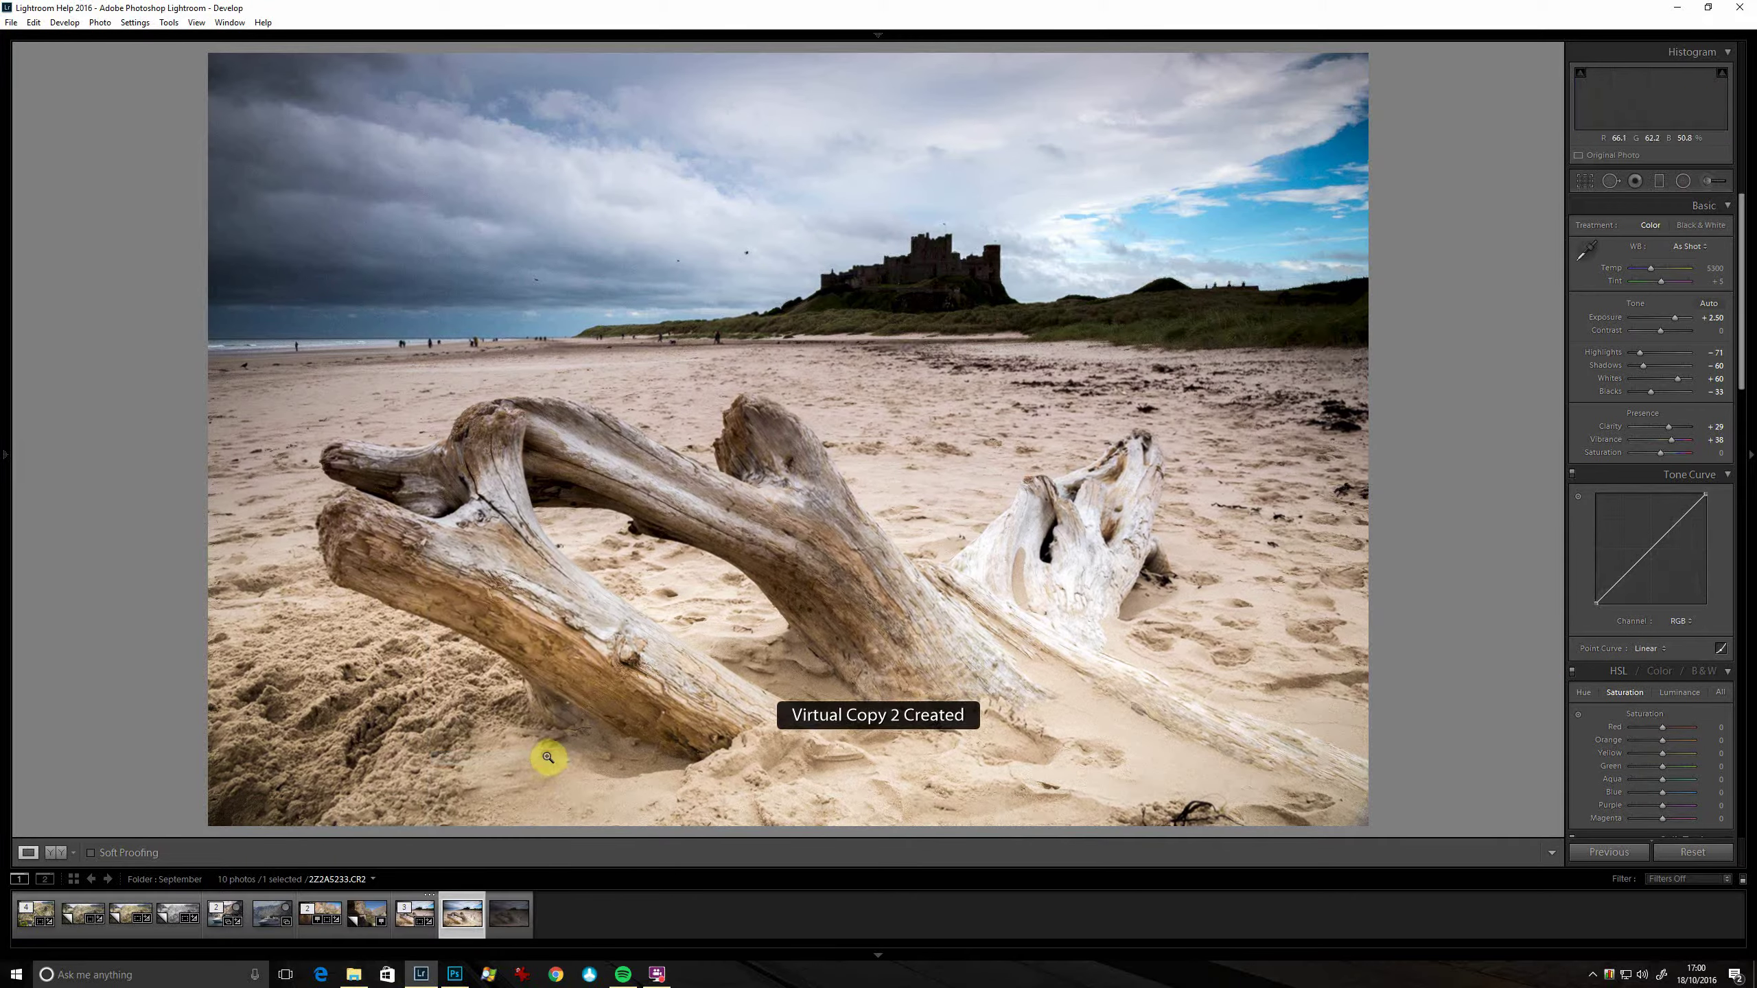
Convert the new virtual copy to black and white and set its Blacks to +12.
click(1703, 672)
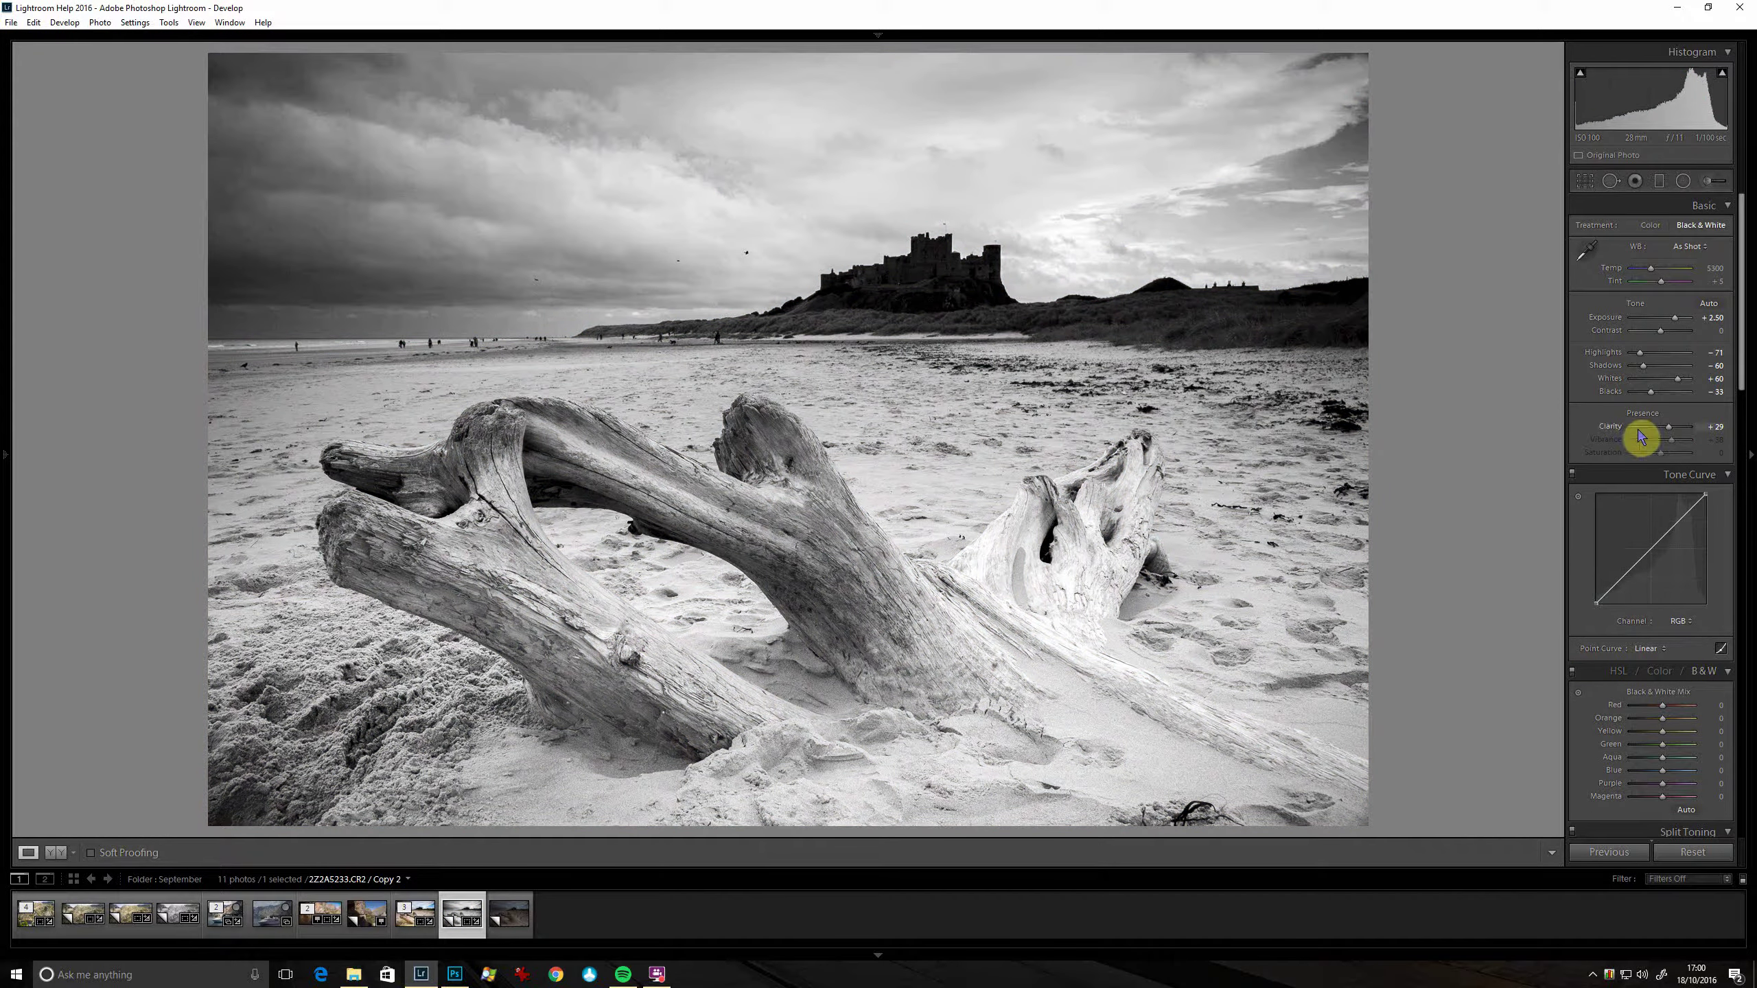
drag(1652, 391, 1662, 399)
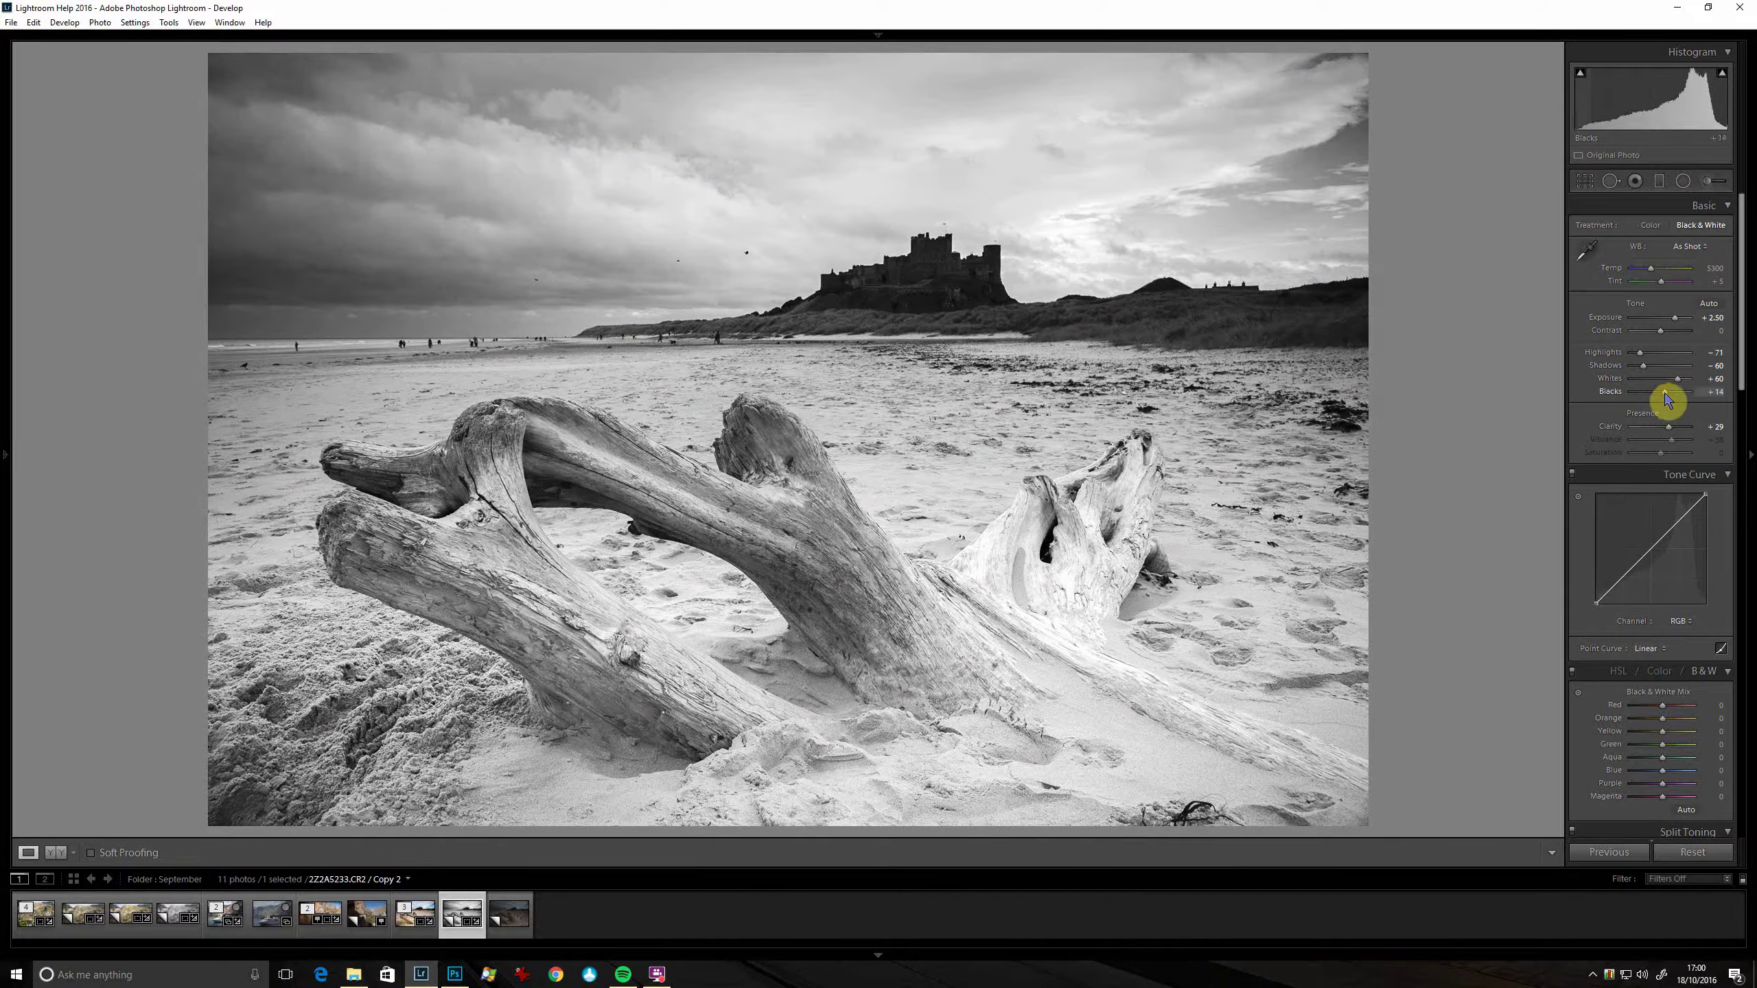
drag(1665, 399, 1663, 399)
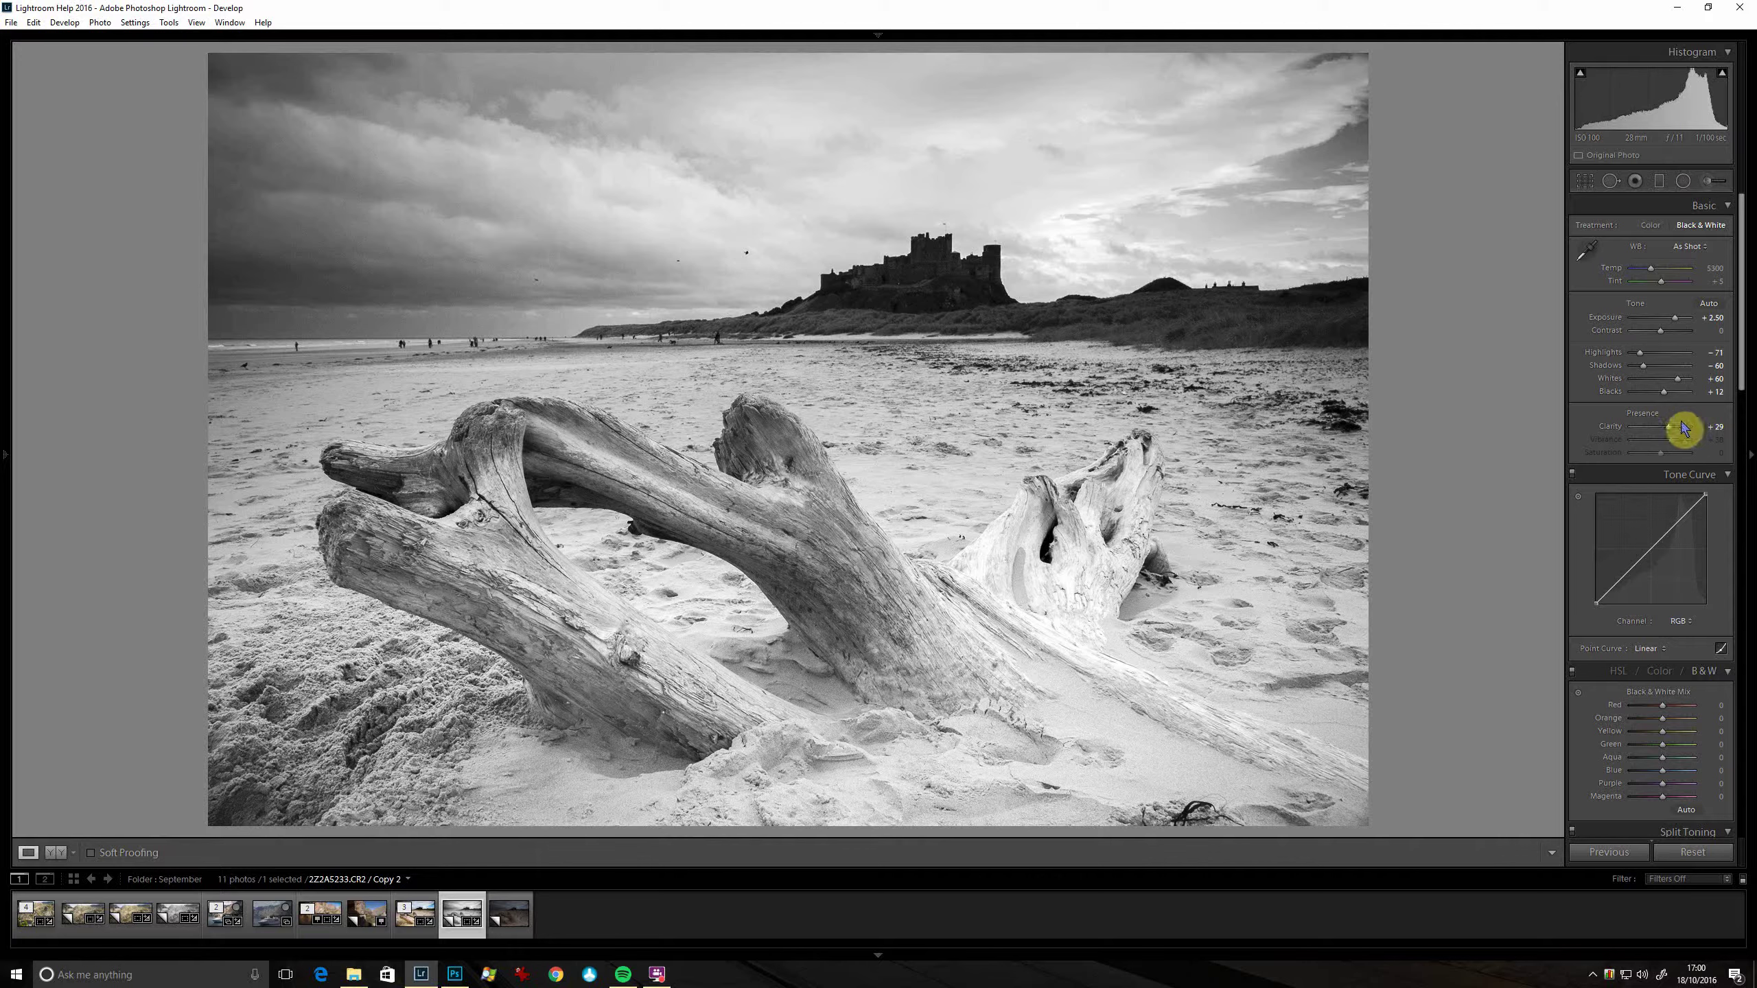
Draw a graduated filter over the sky, fading out just below the horizon, with Clarity 60 and Contrast 40.
click(1660, 182)
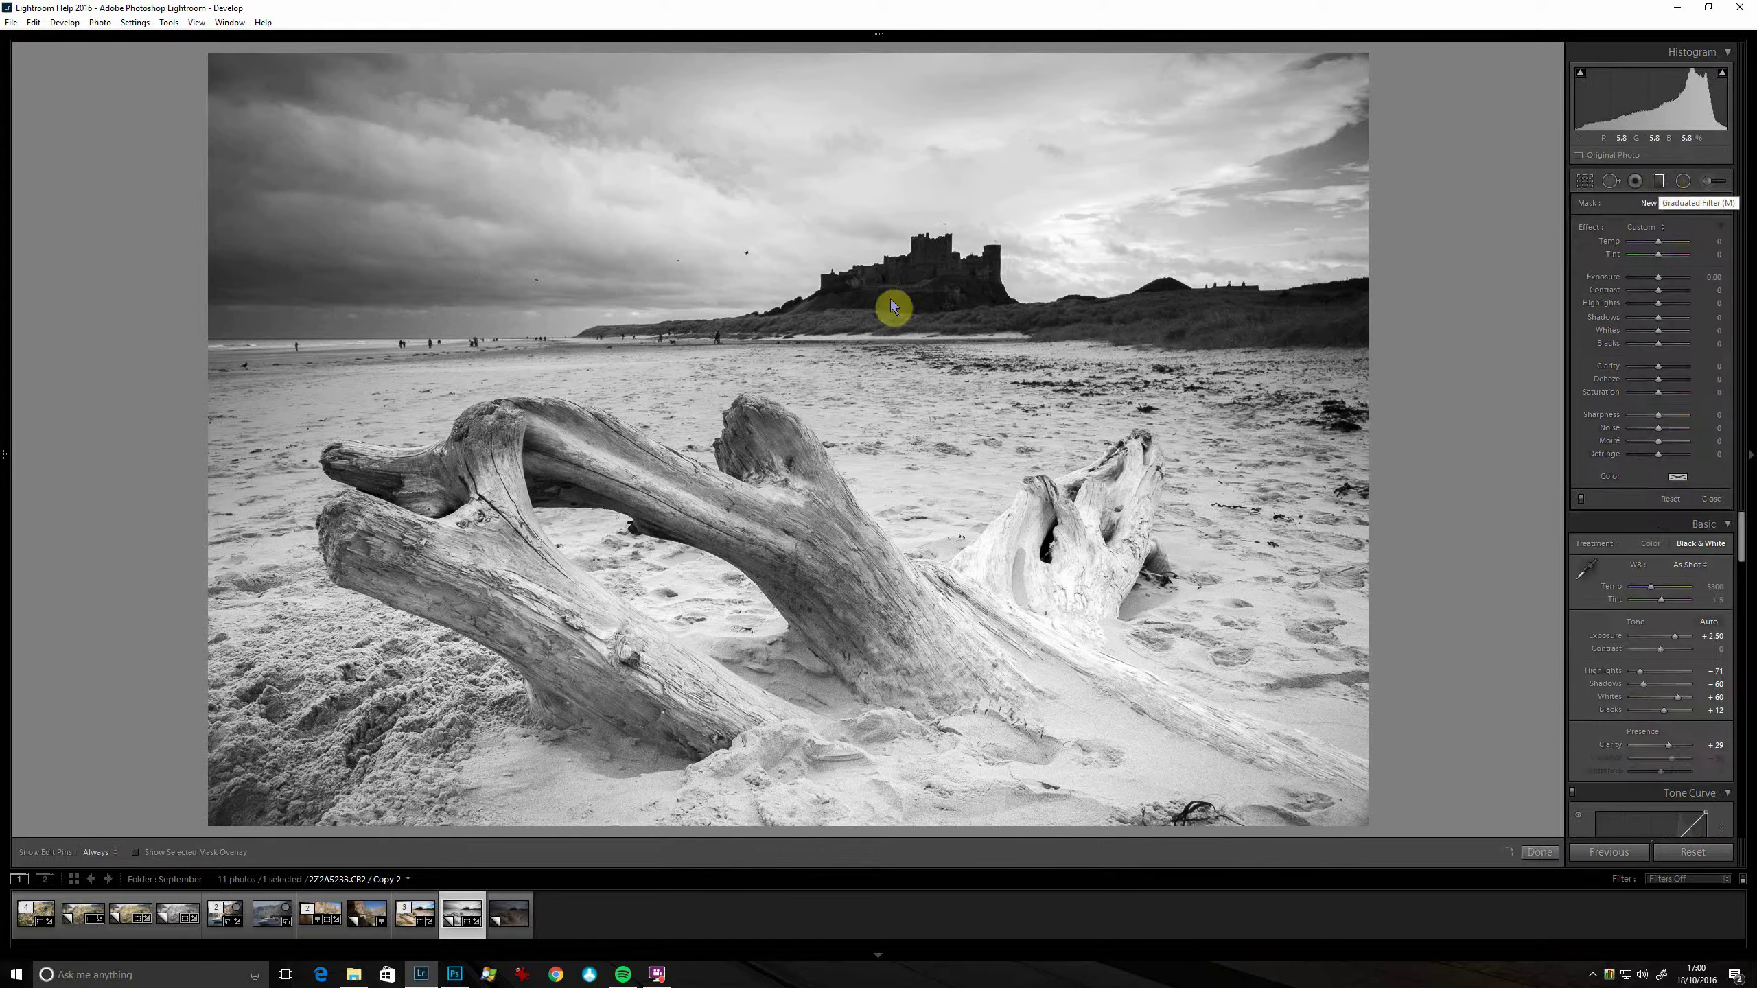
drag(873, 290, 882, 387)
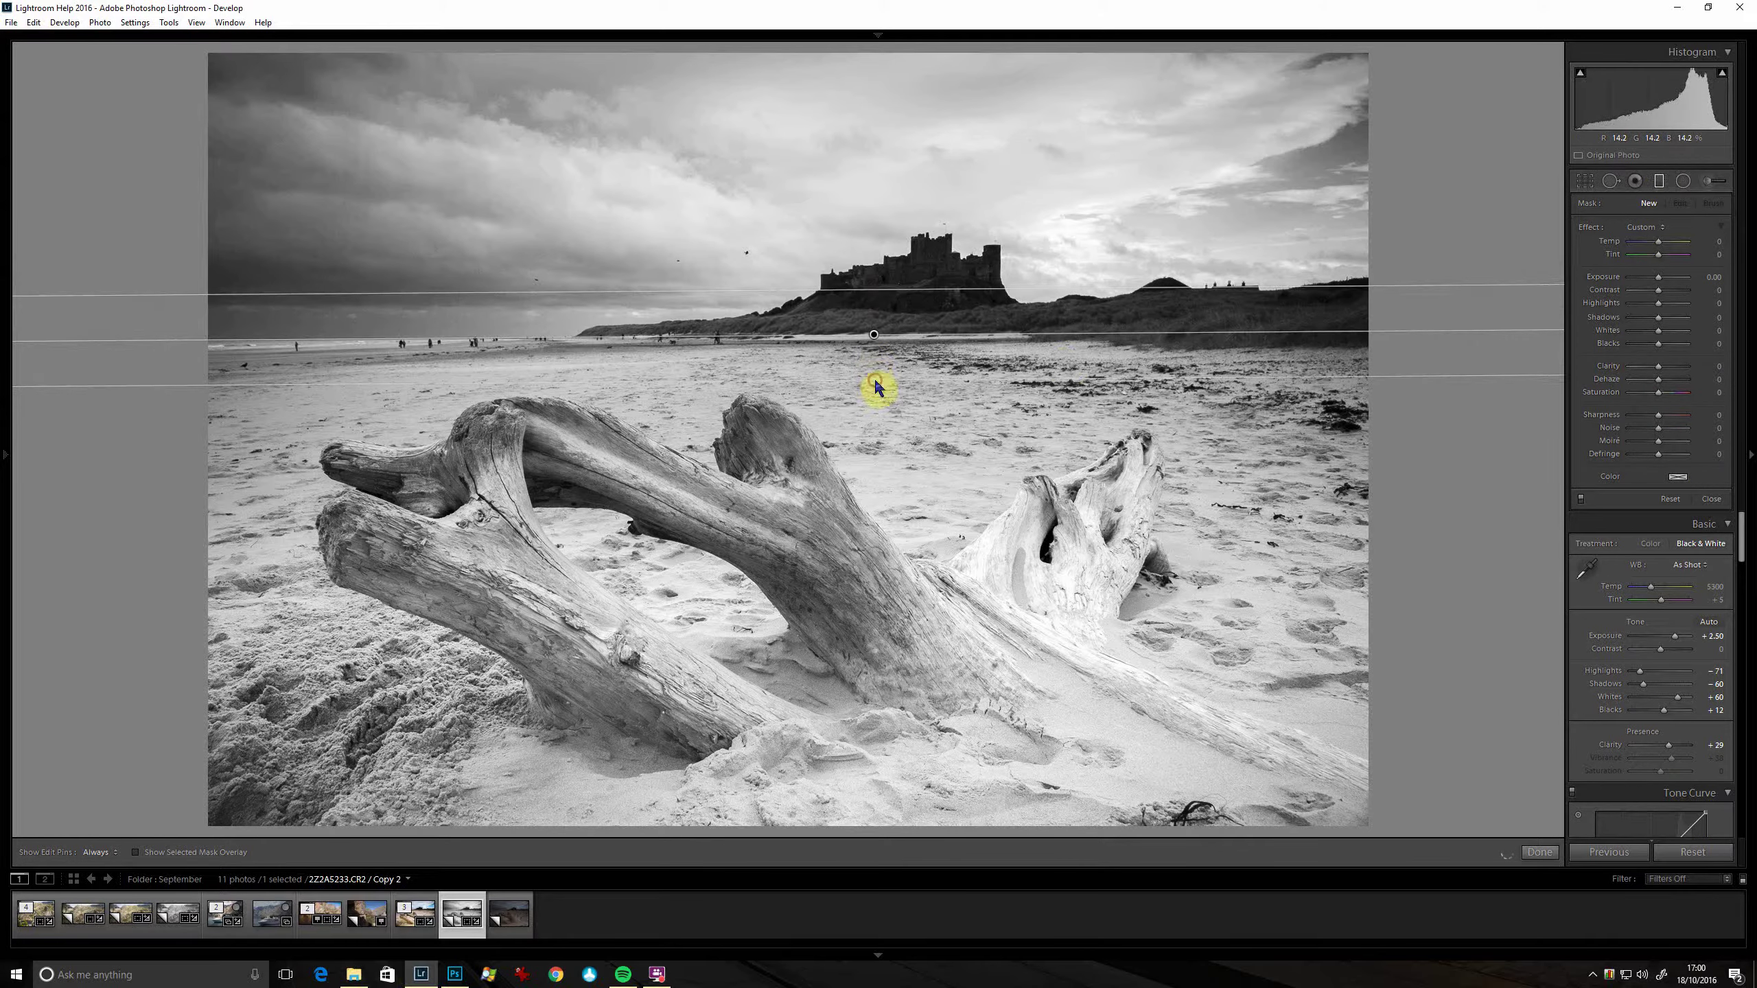
click(1676, 367)
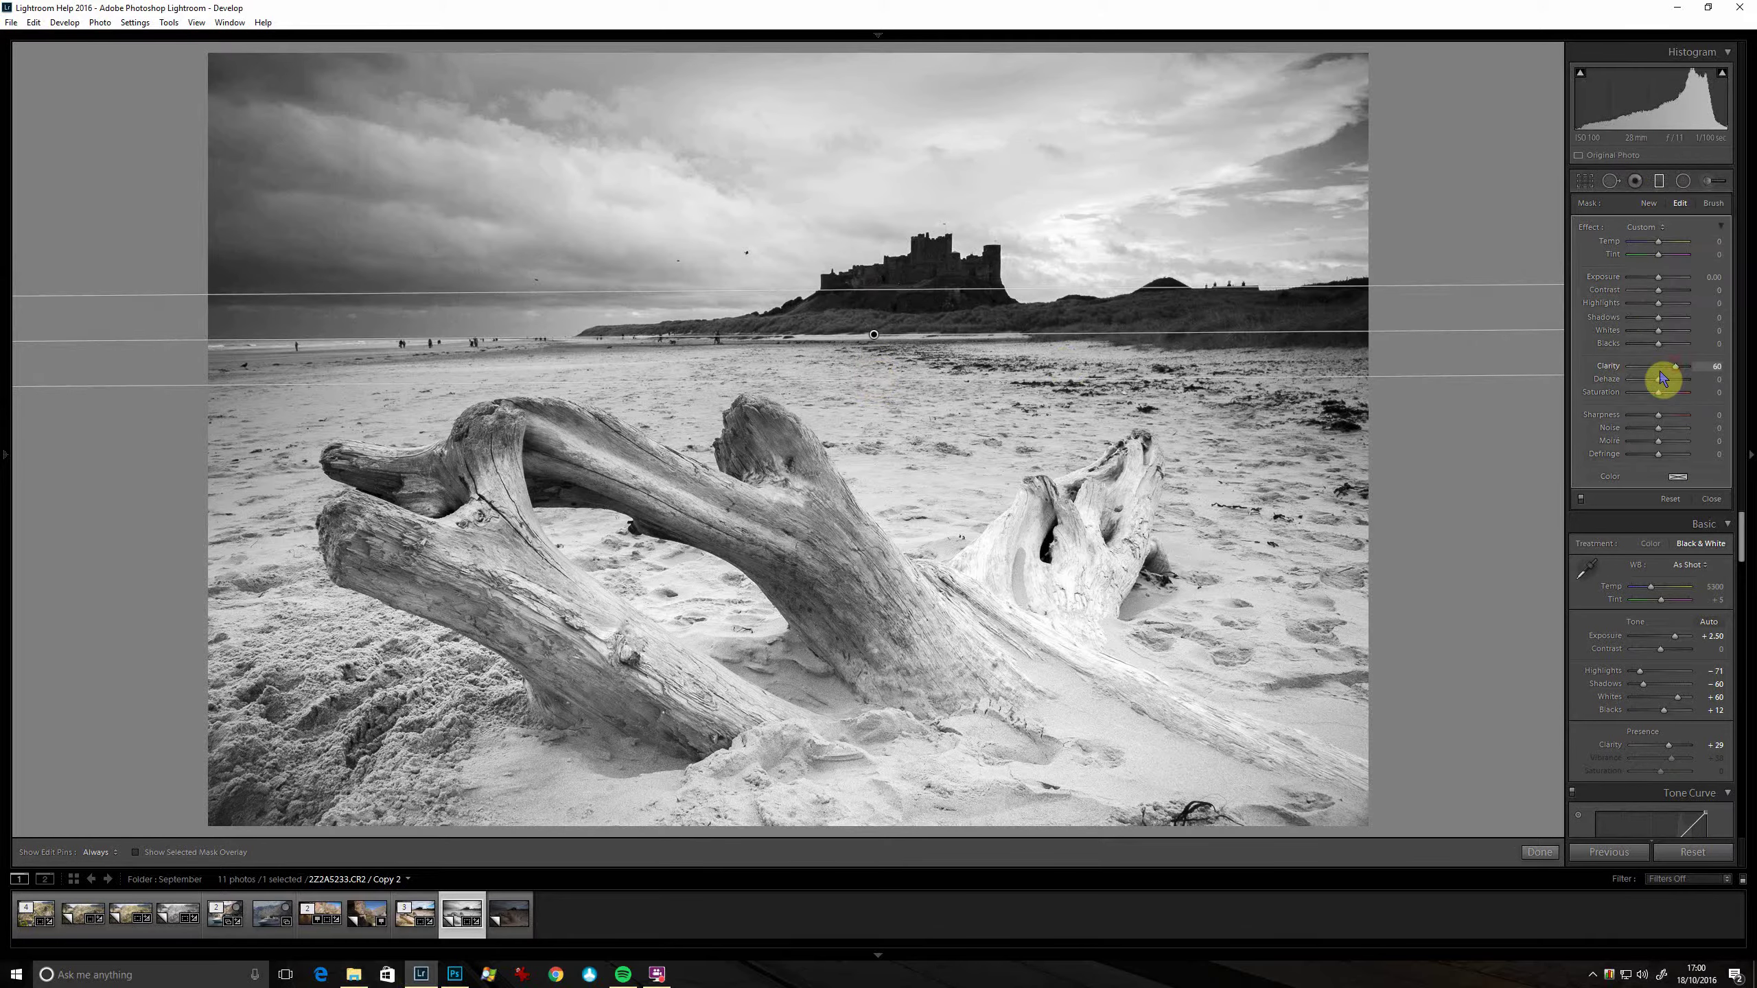
click(1670, 292)
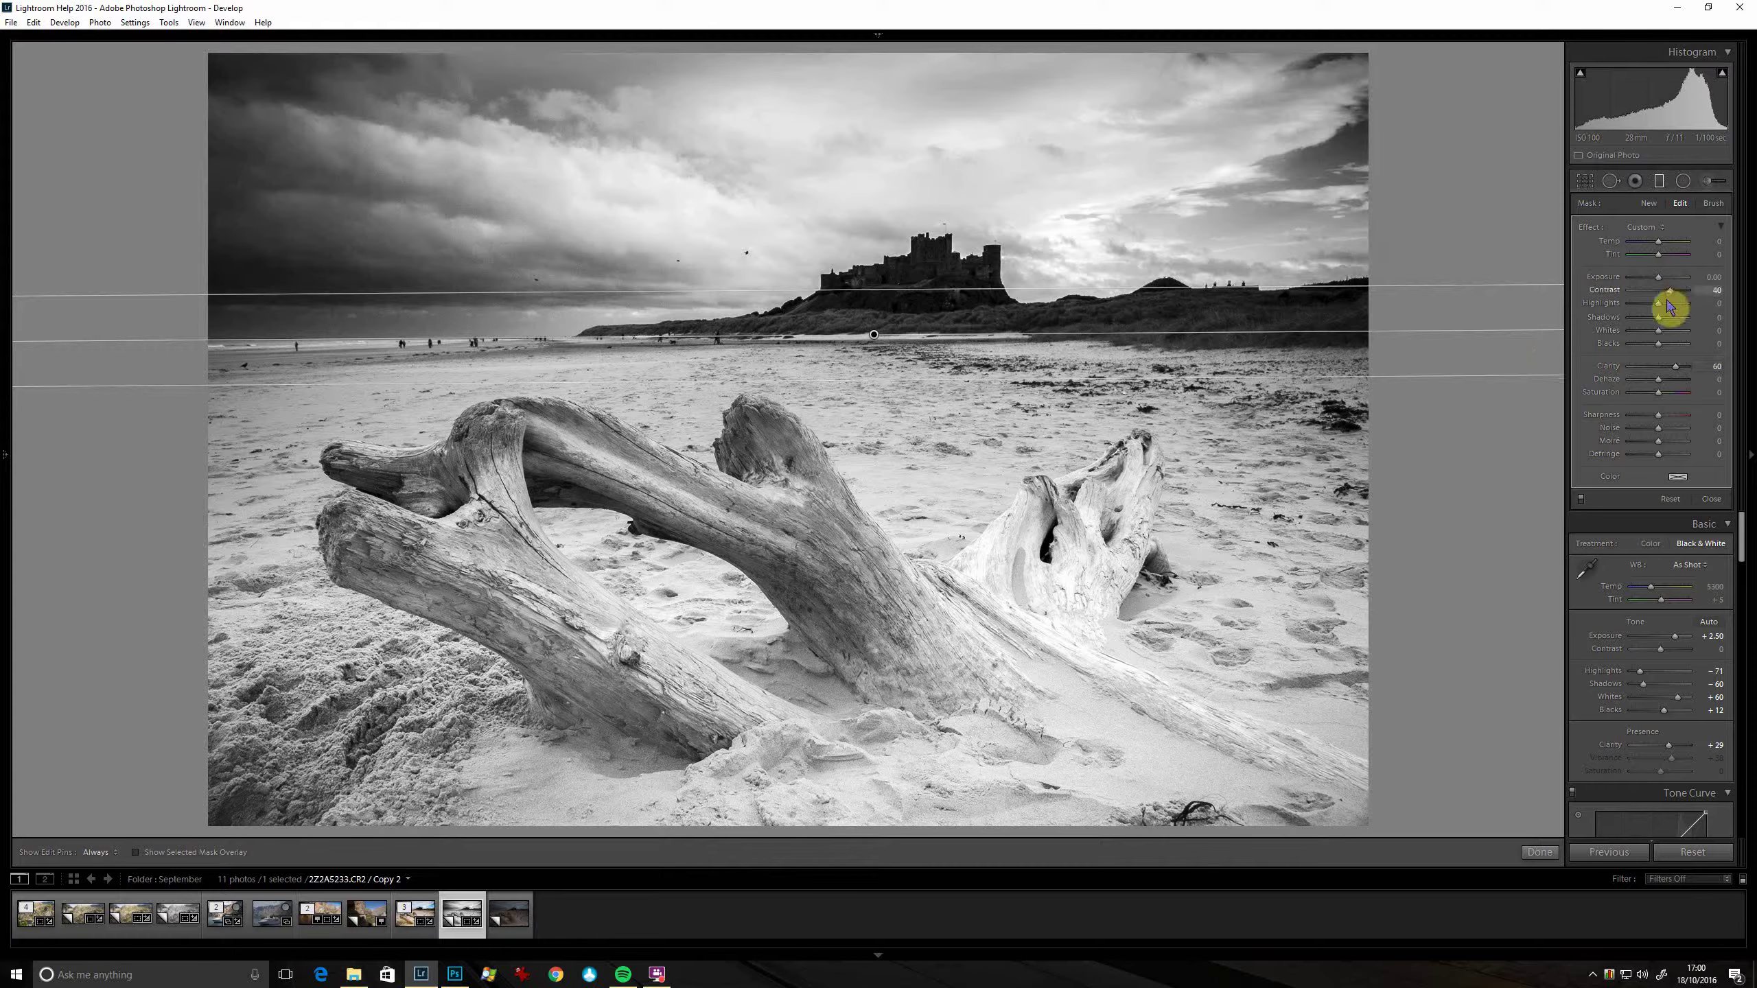
Try darkening the sky's graduated filter, then set its Exposure to 0.29.
click(1651, 278)
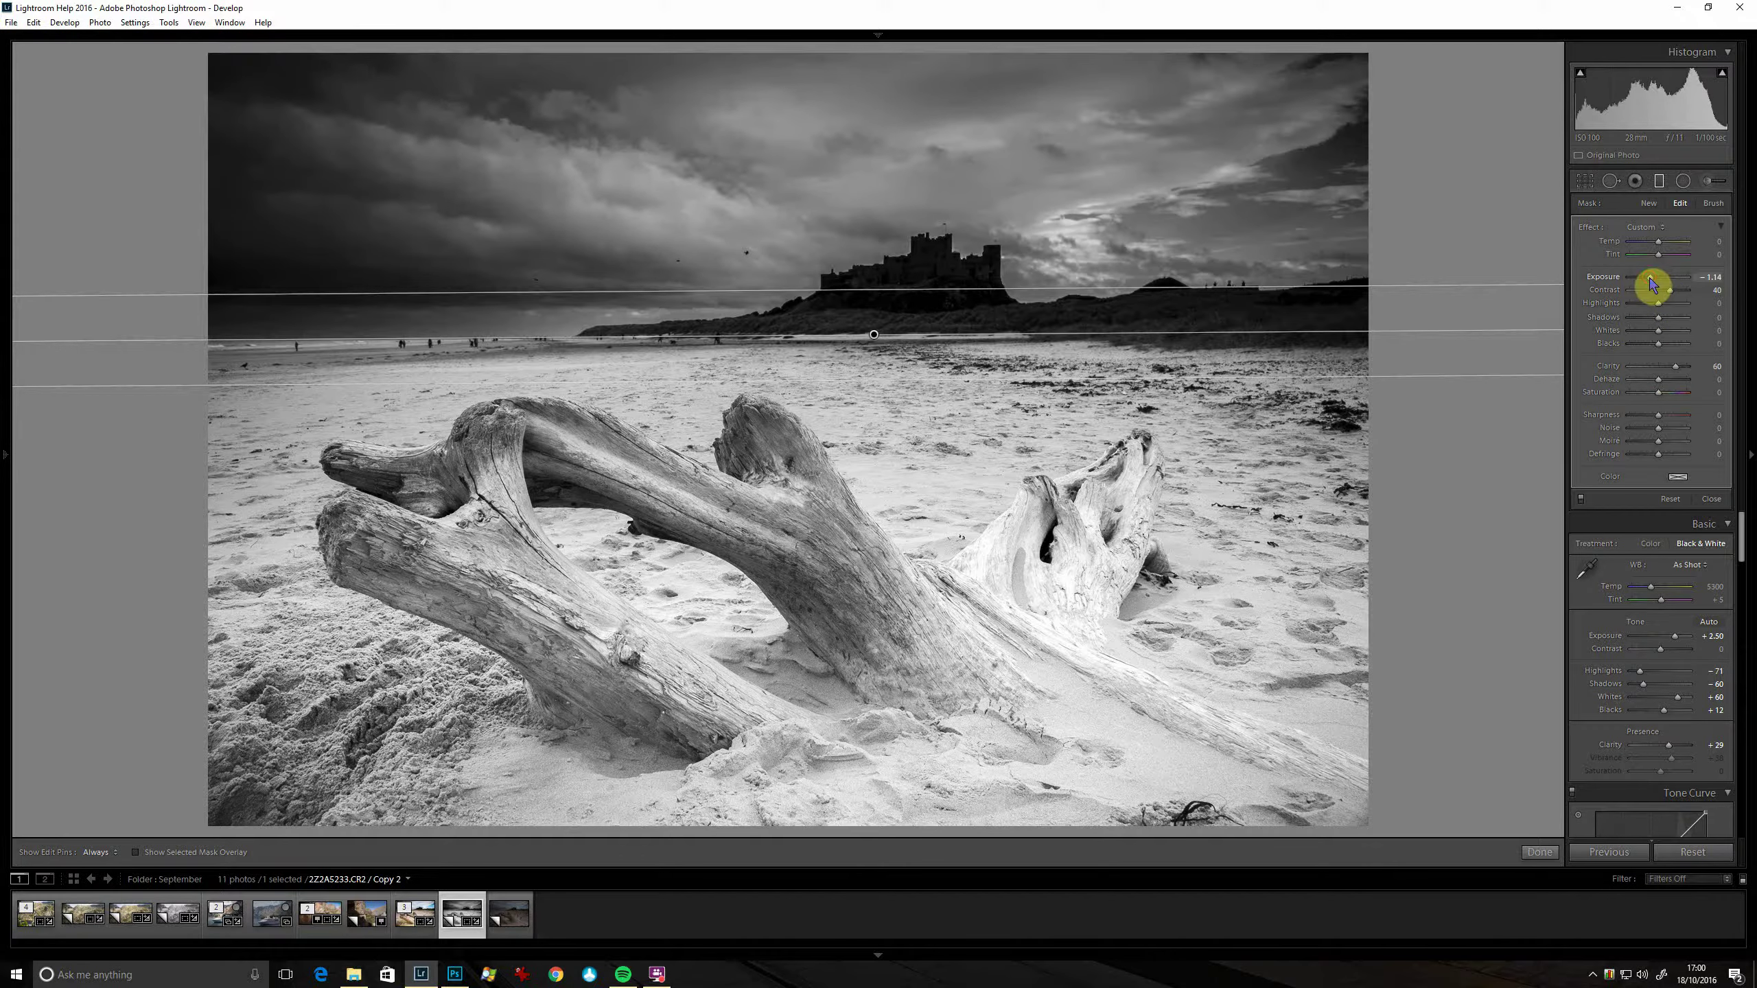
click(1658, 277)
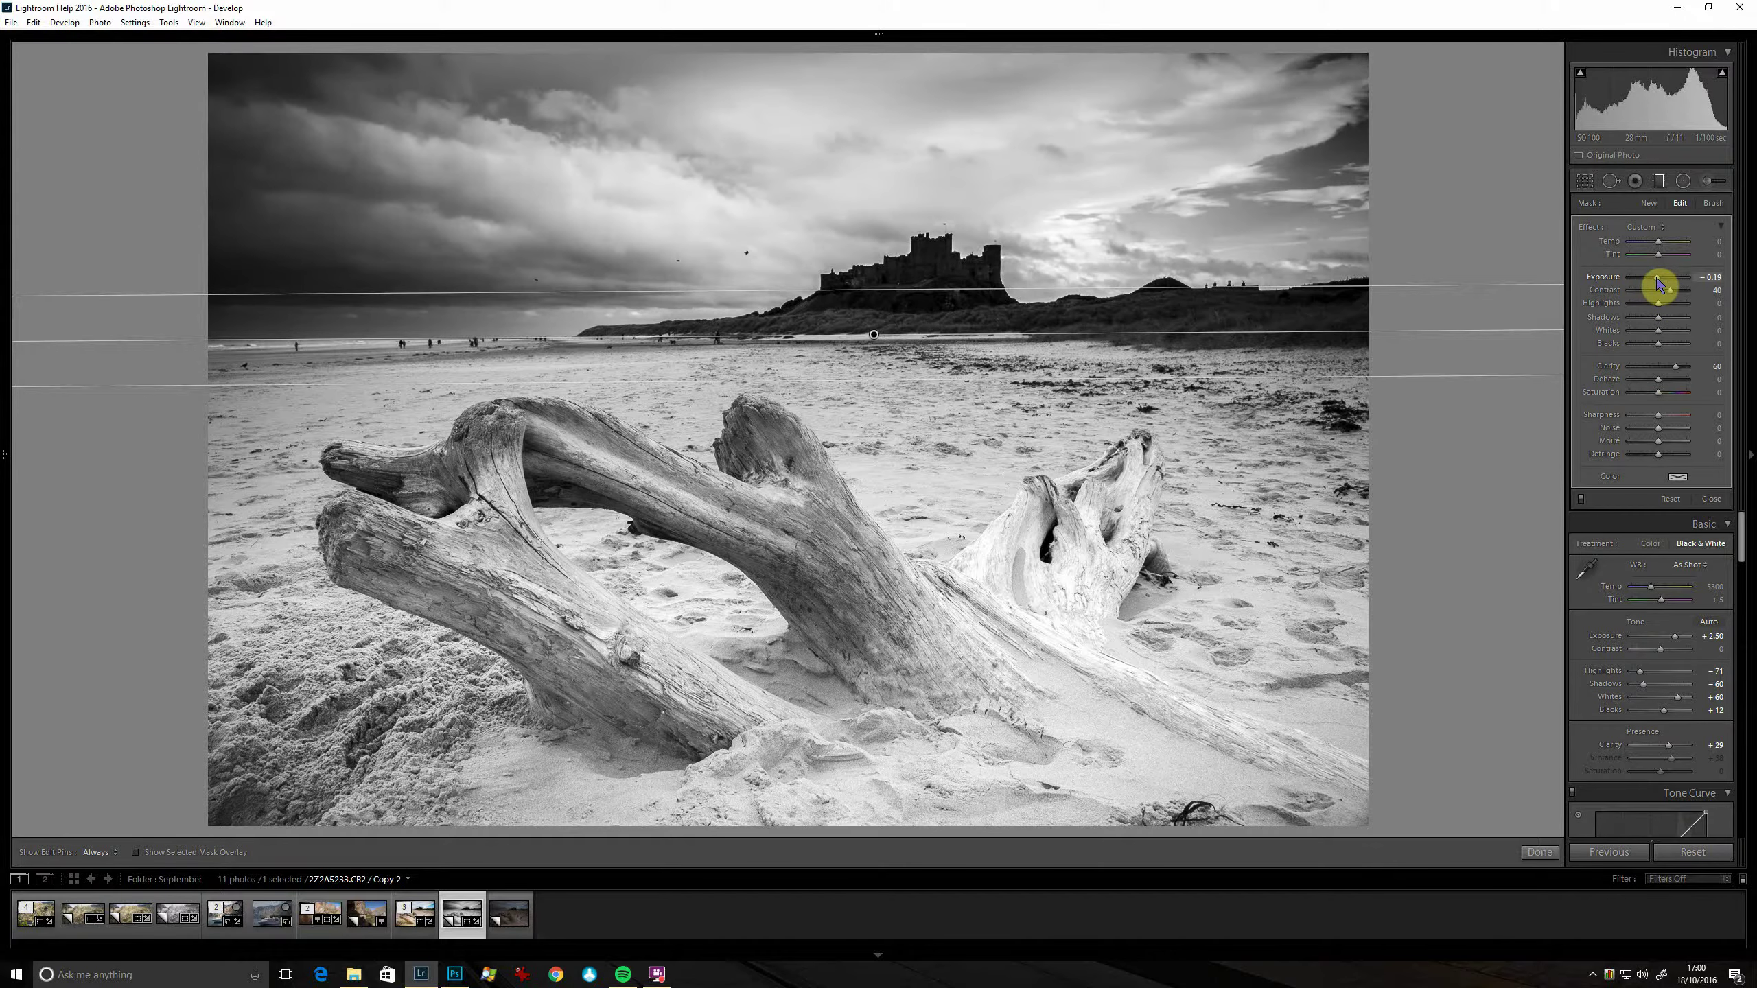
double_click(1659, 278)
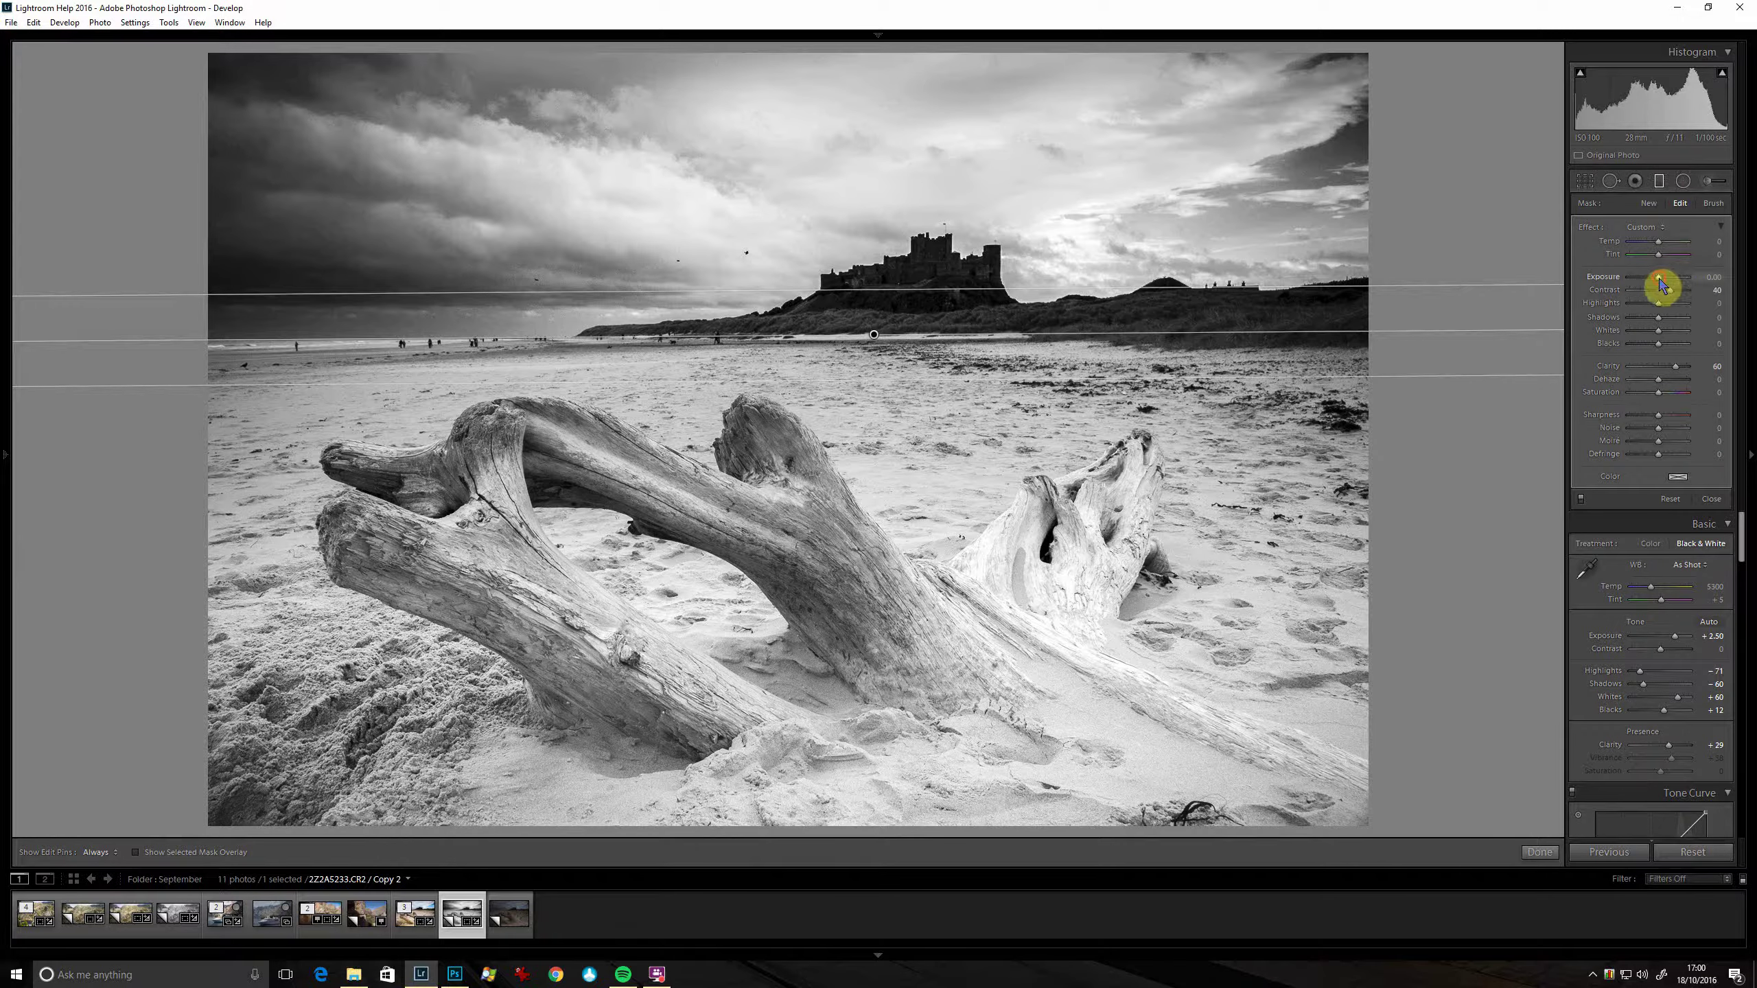
drag(1660, 280, 1657, 286)
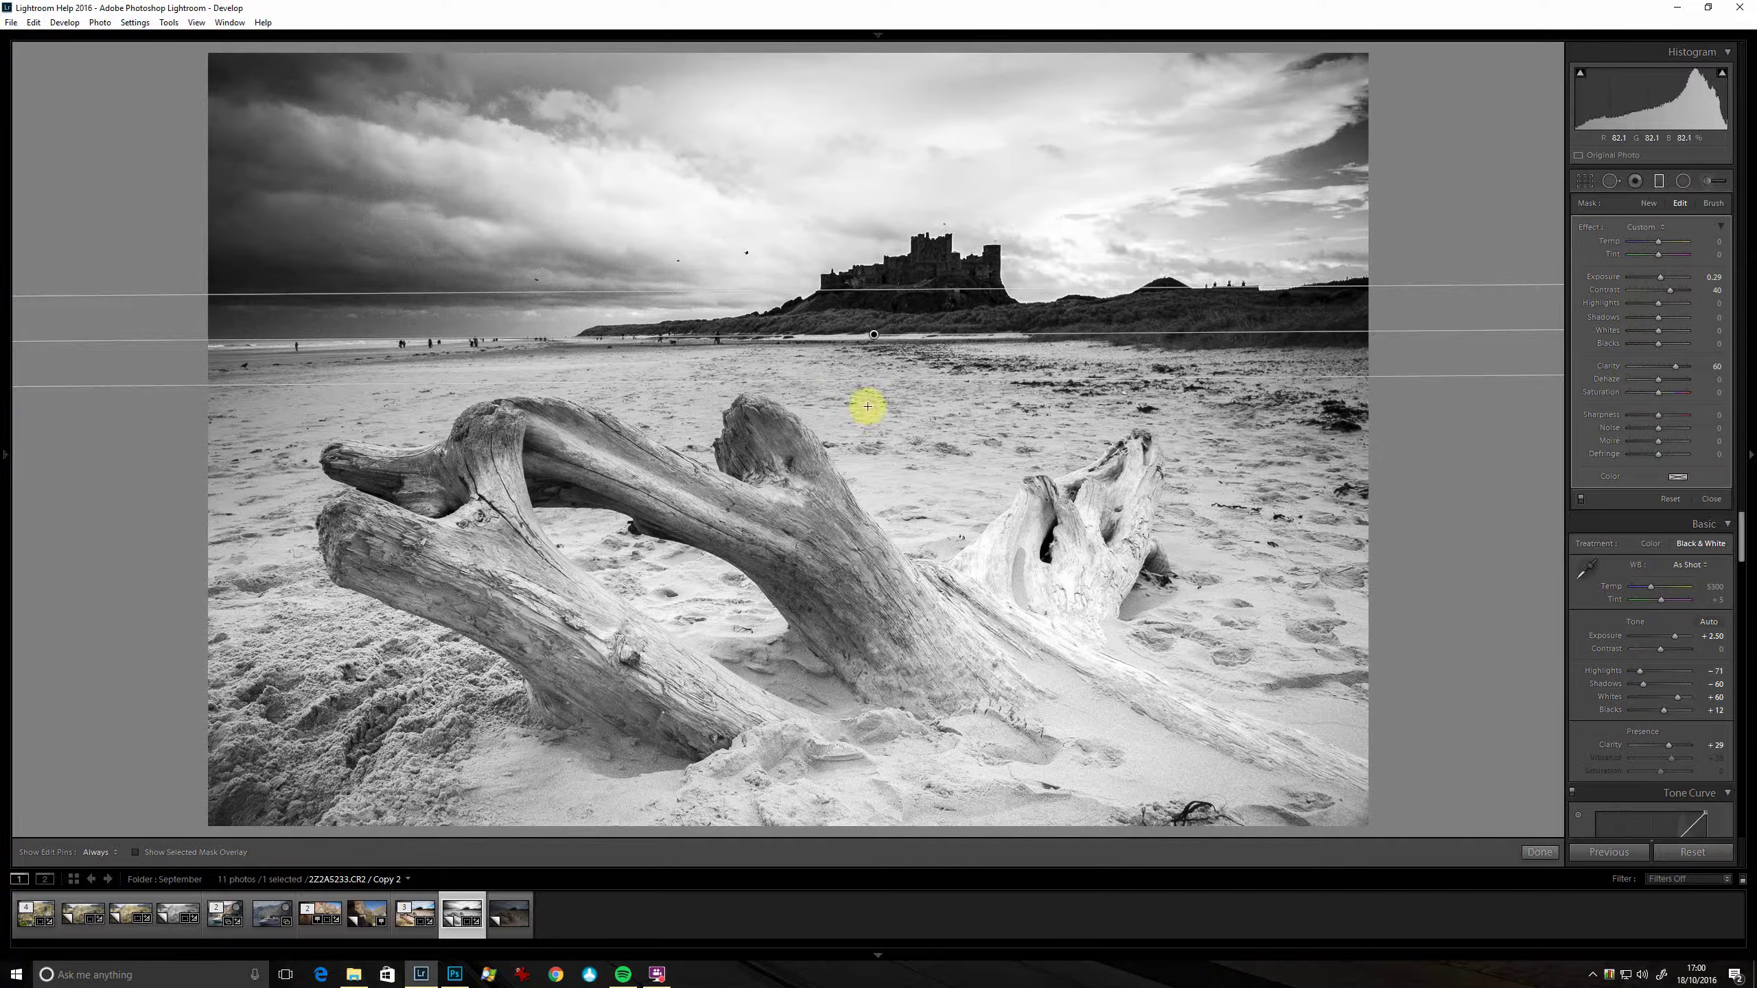
Add a second graduated filter over the sand and driftwood, using the Clarity effect at 33 with Dehaze 43, and finish the filter.
drag(884, 396, 884, 341)
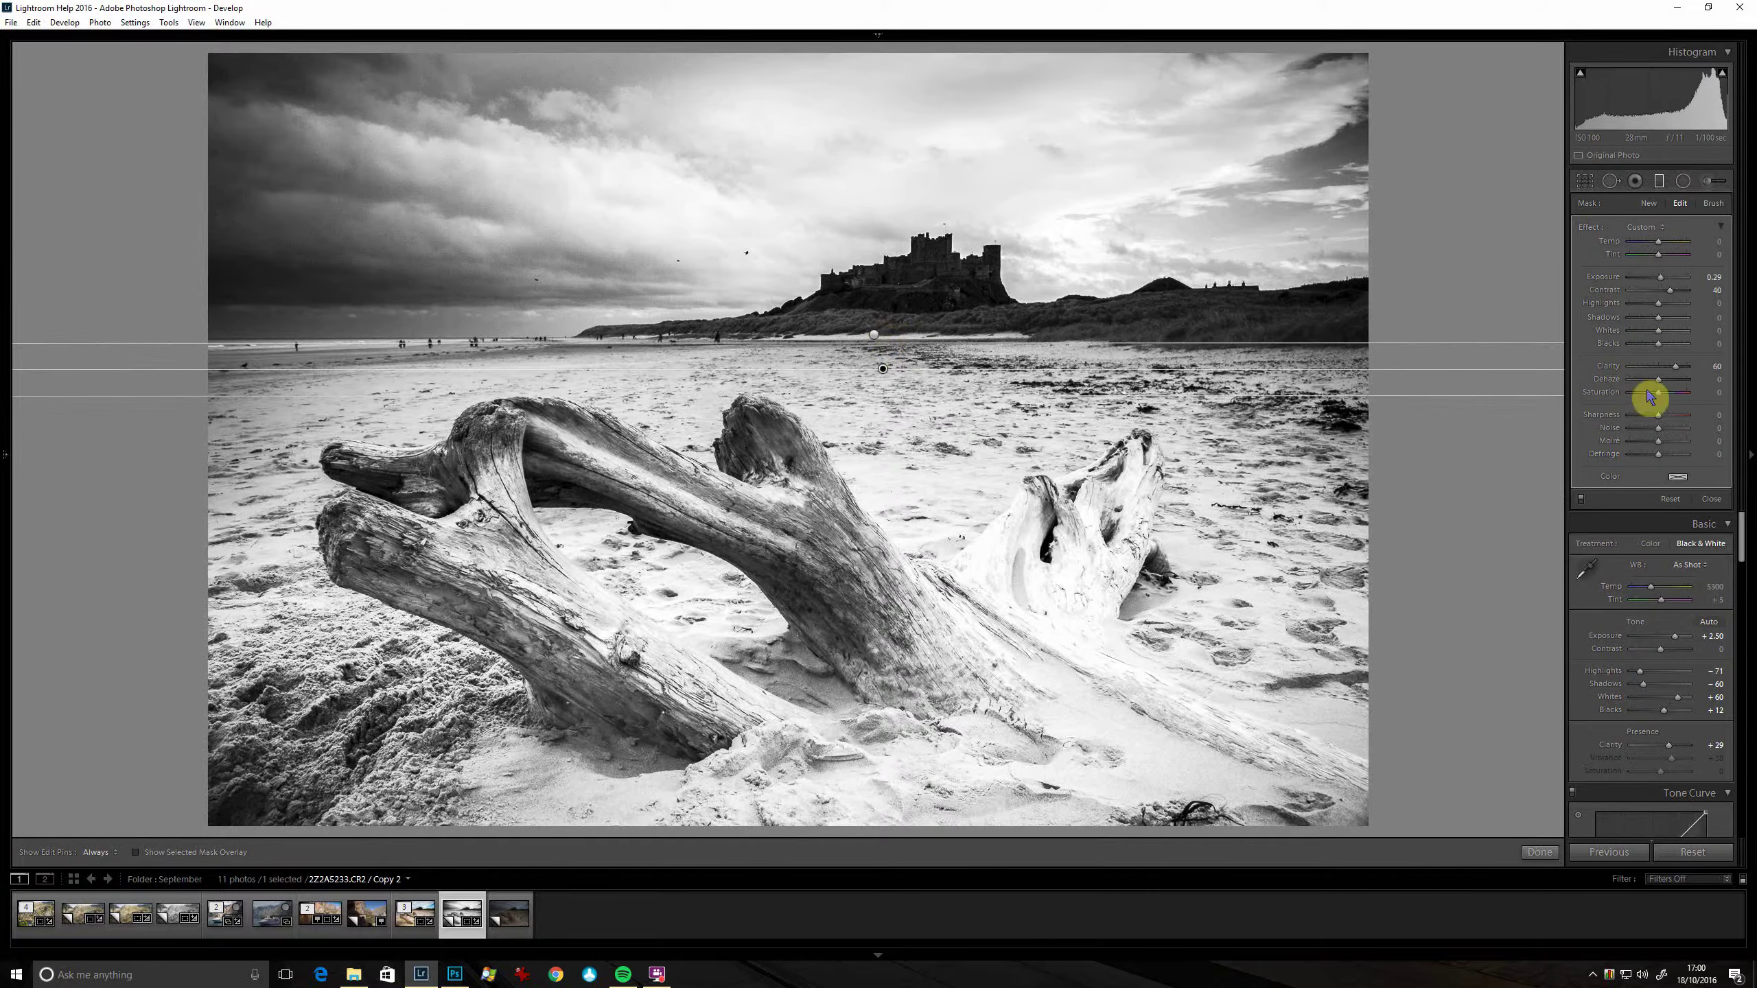
click(1659, 227)
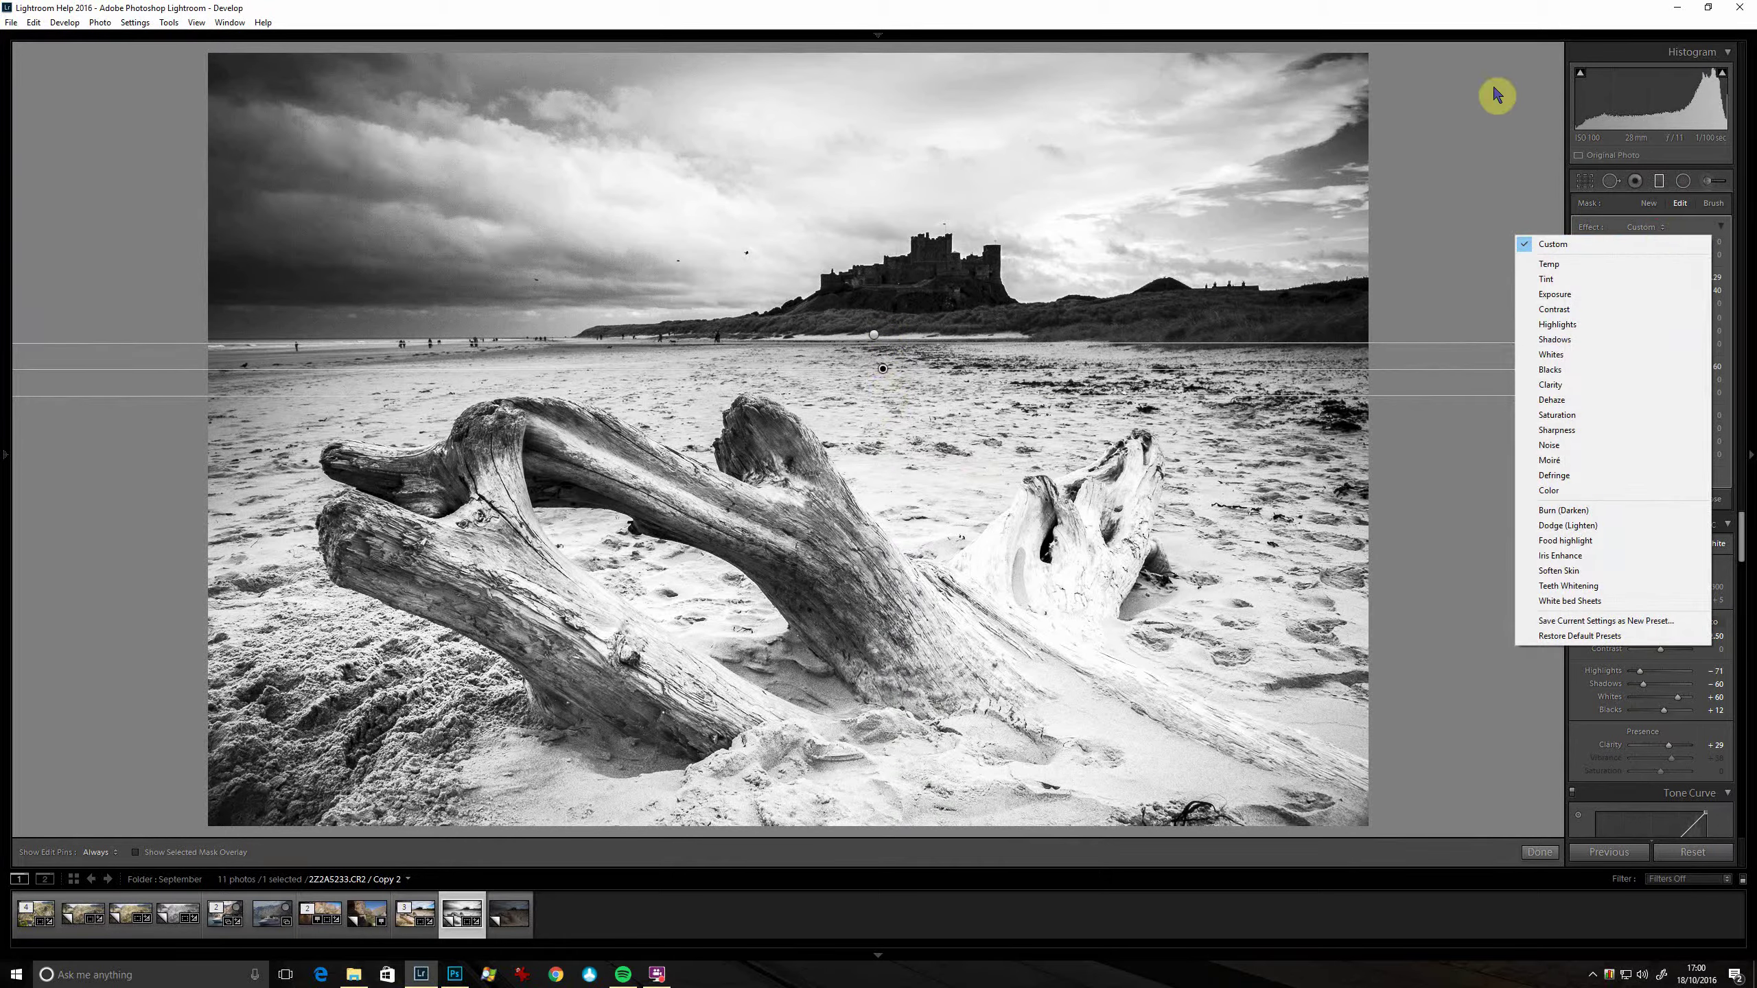
click(1582, 385)
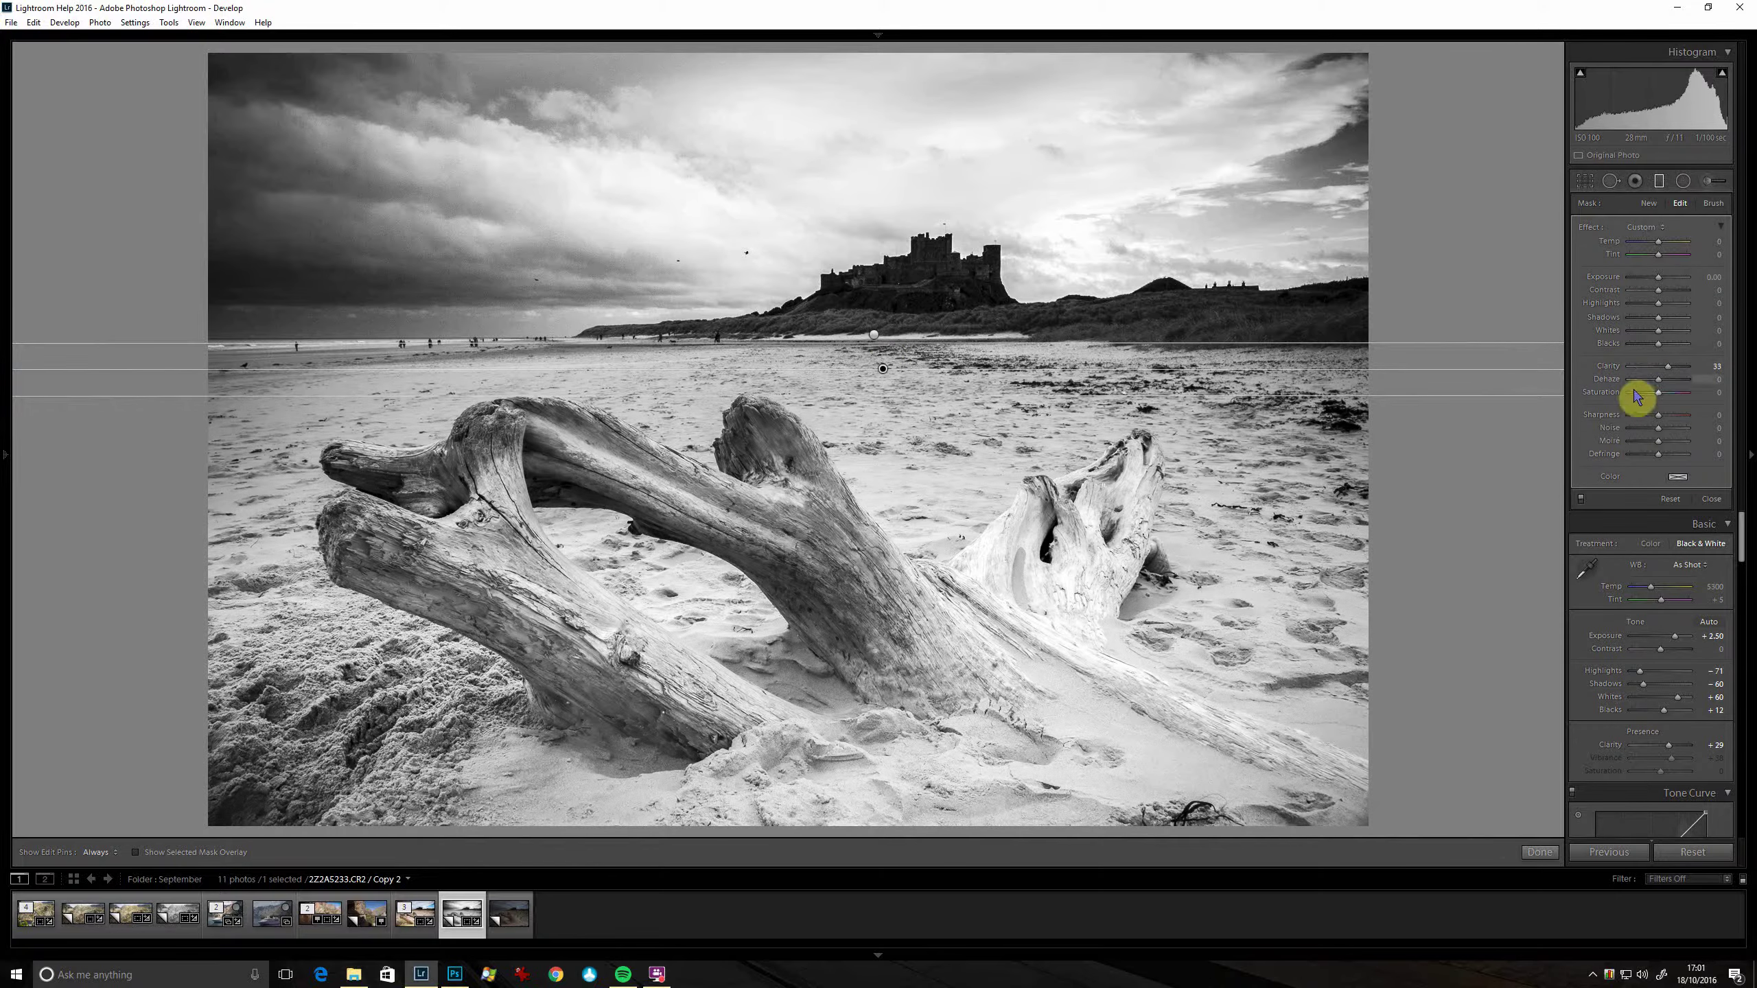
click(1670, 381)
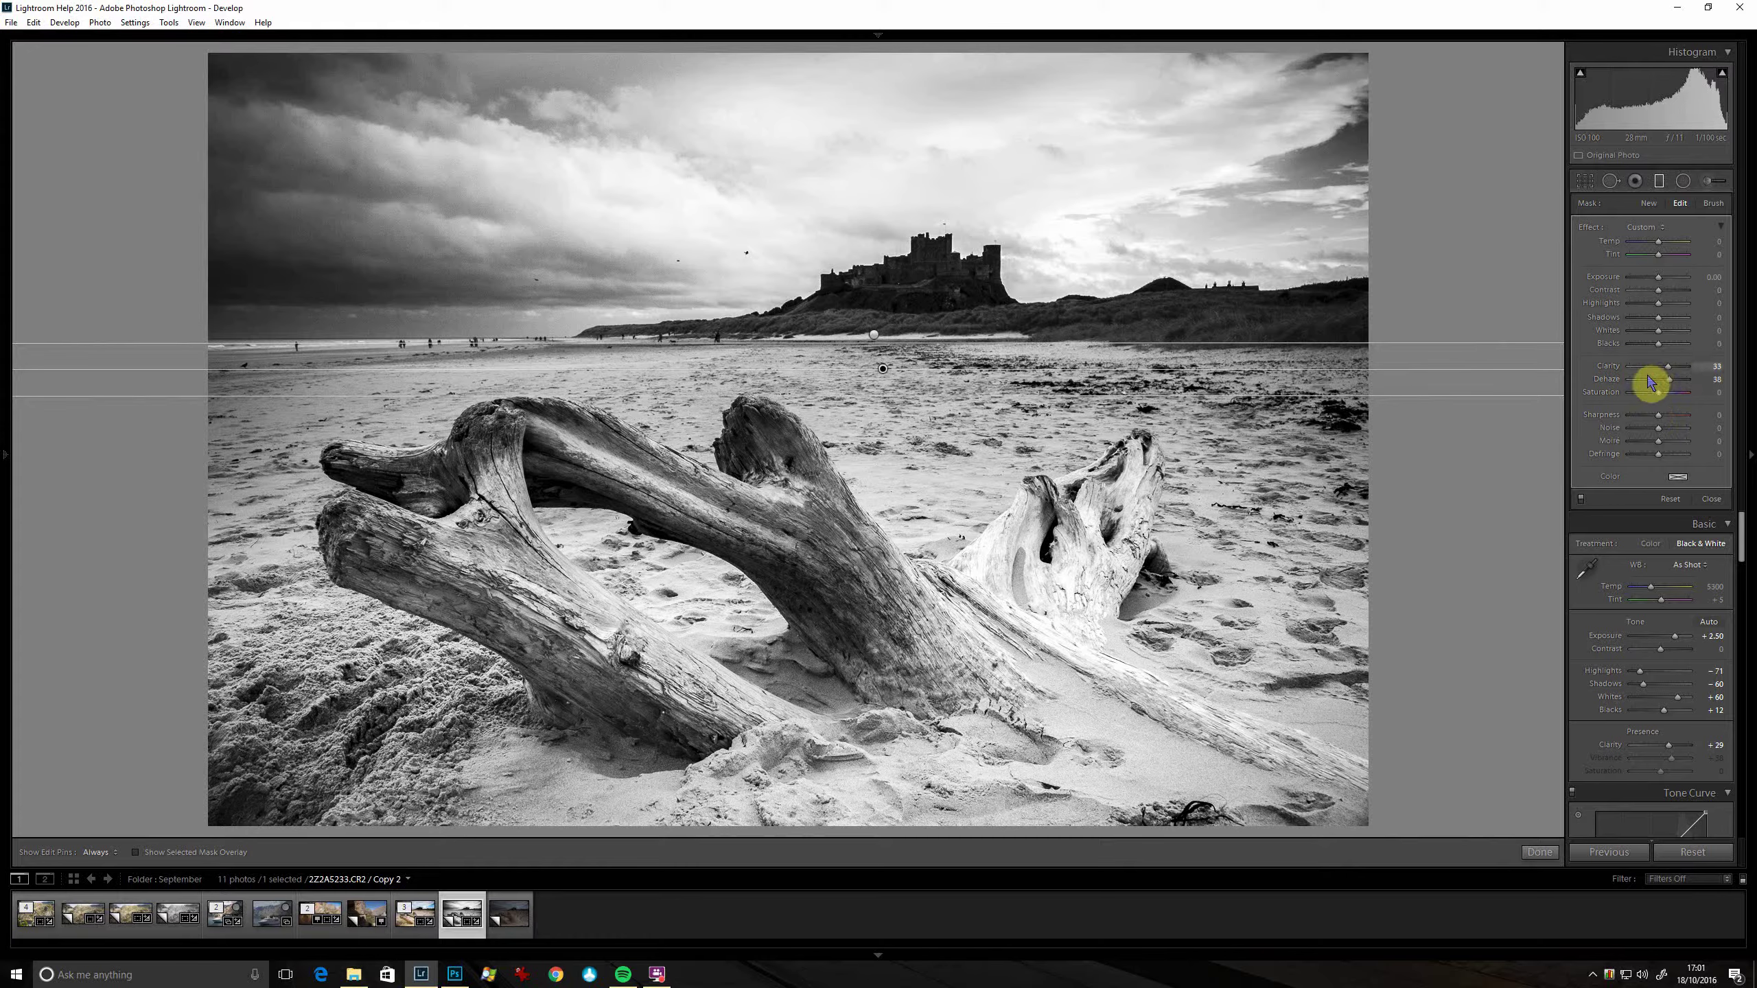
drag(1635, 386, 1673, 388)
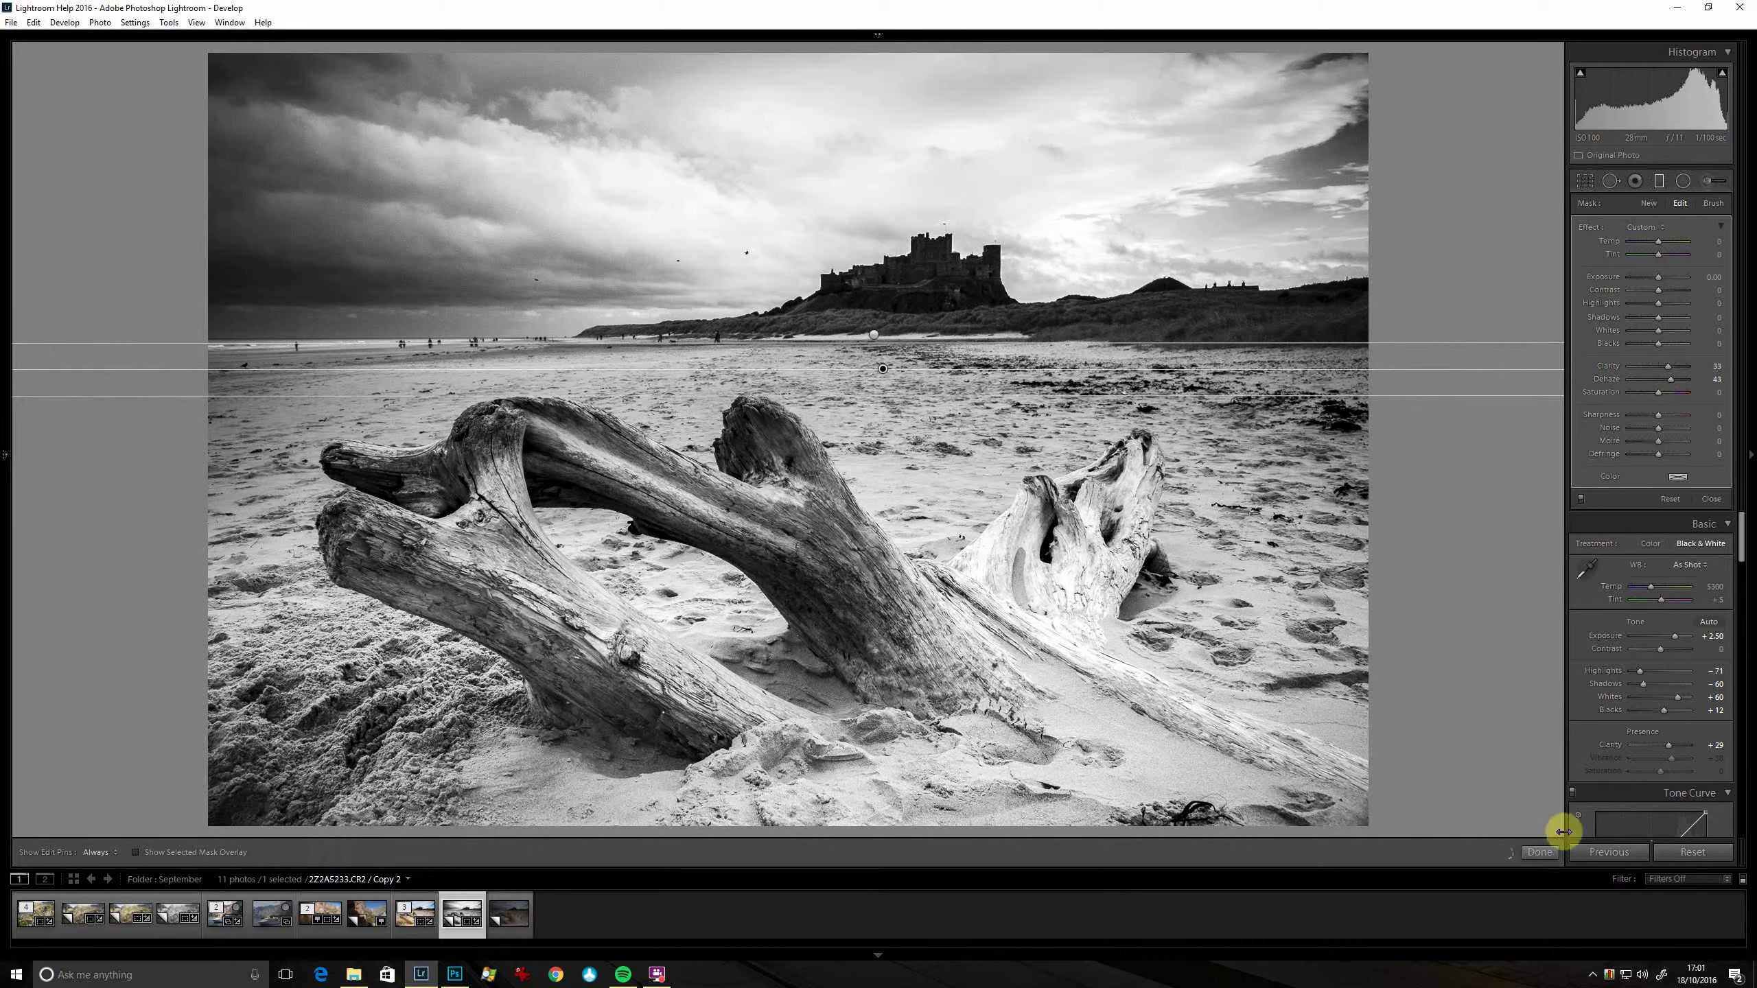
click(1543, 854)
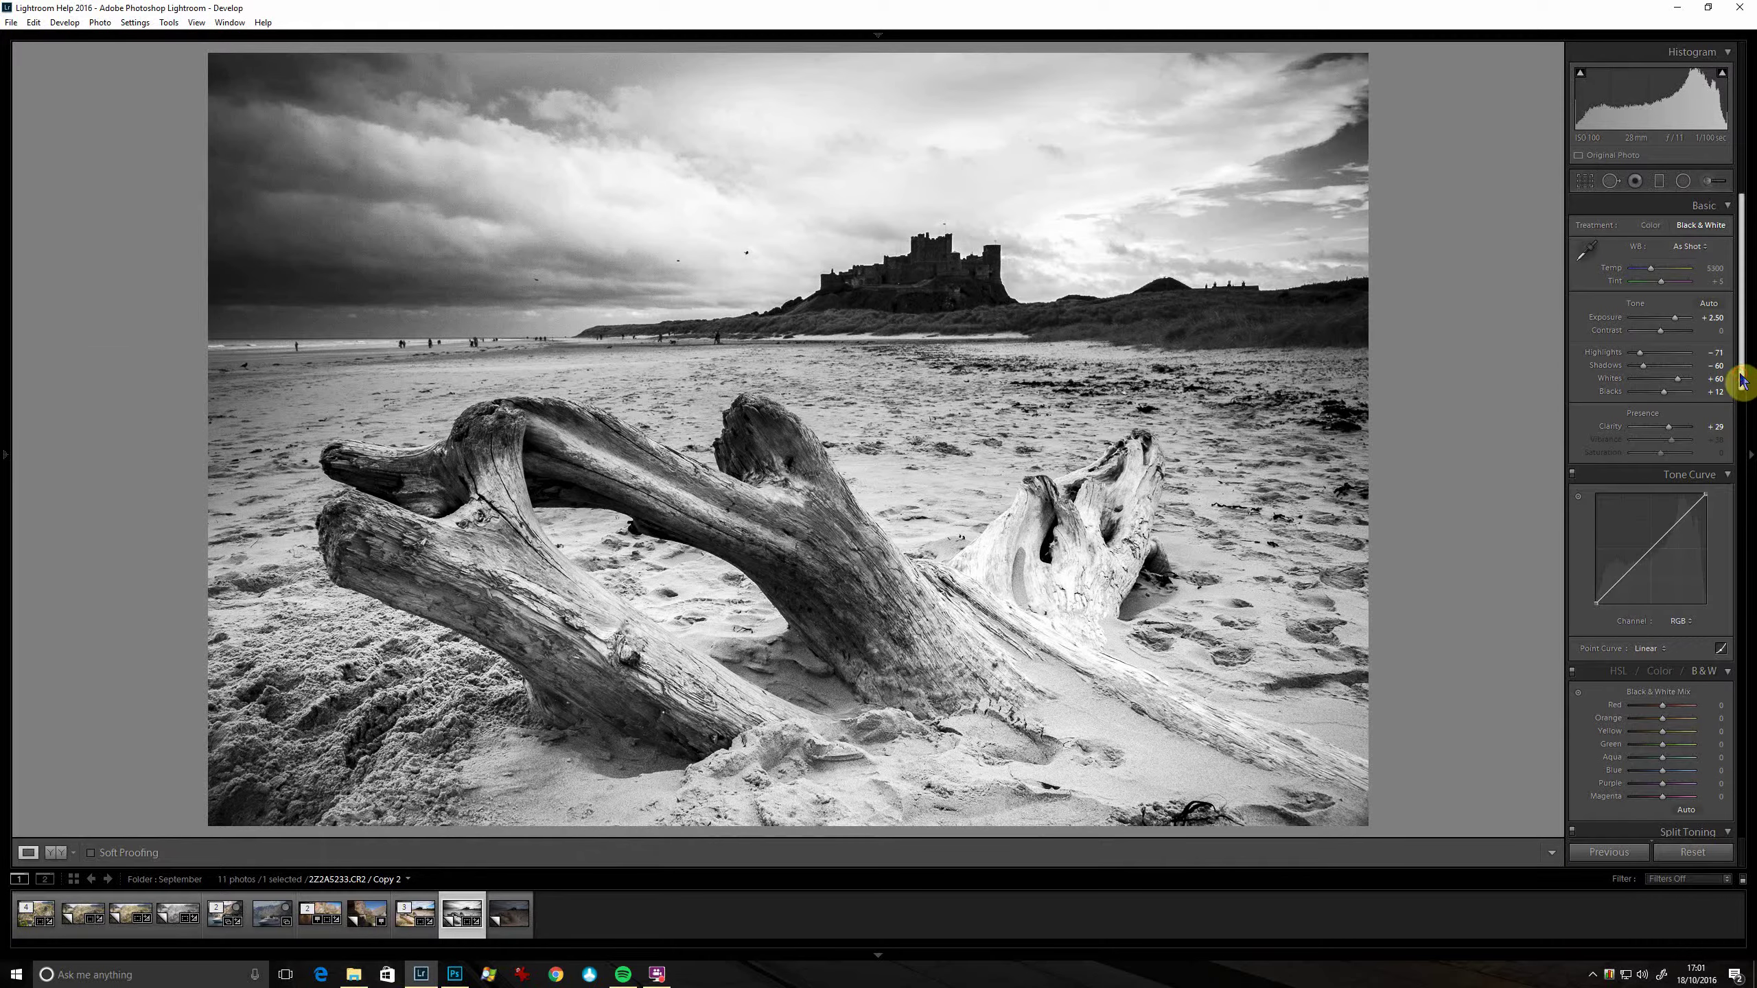
Split-tone the photo with shadows at hue 202, saturation 56, highlights at hue 49, saturation 51, and Balance +50.
drag(1742, 381, 1726, 514)
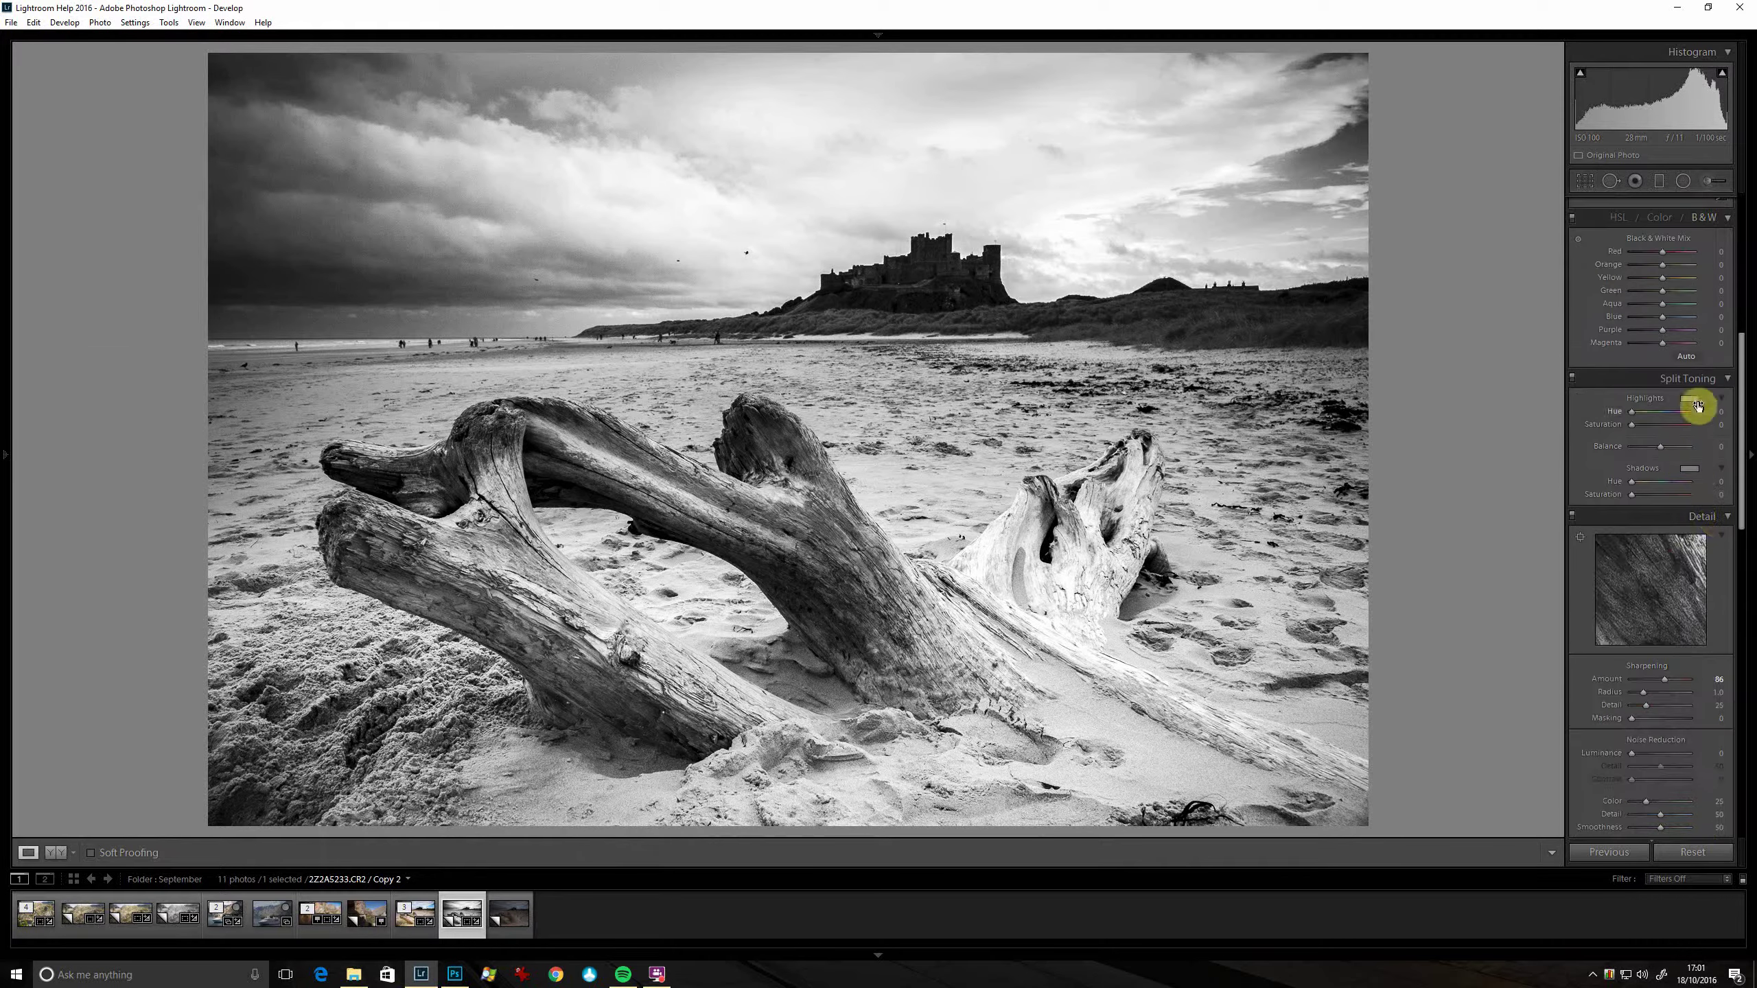
click(1692, 471)
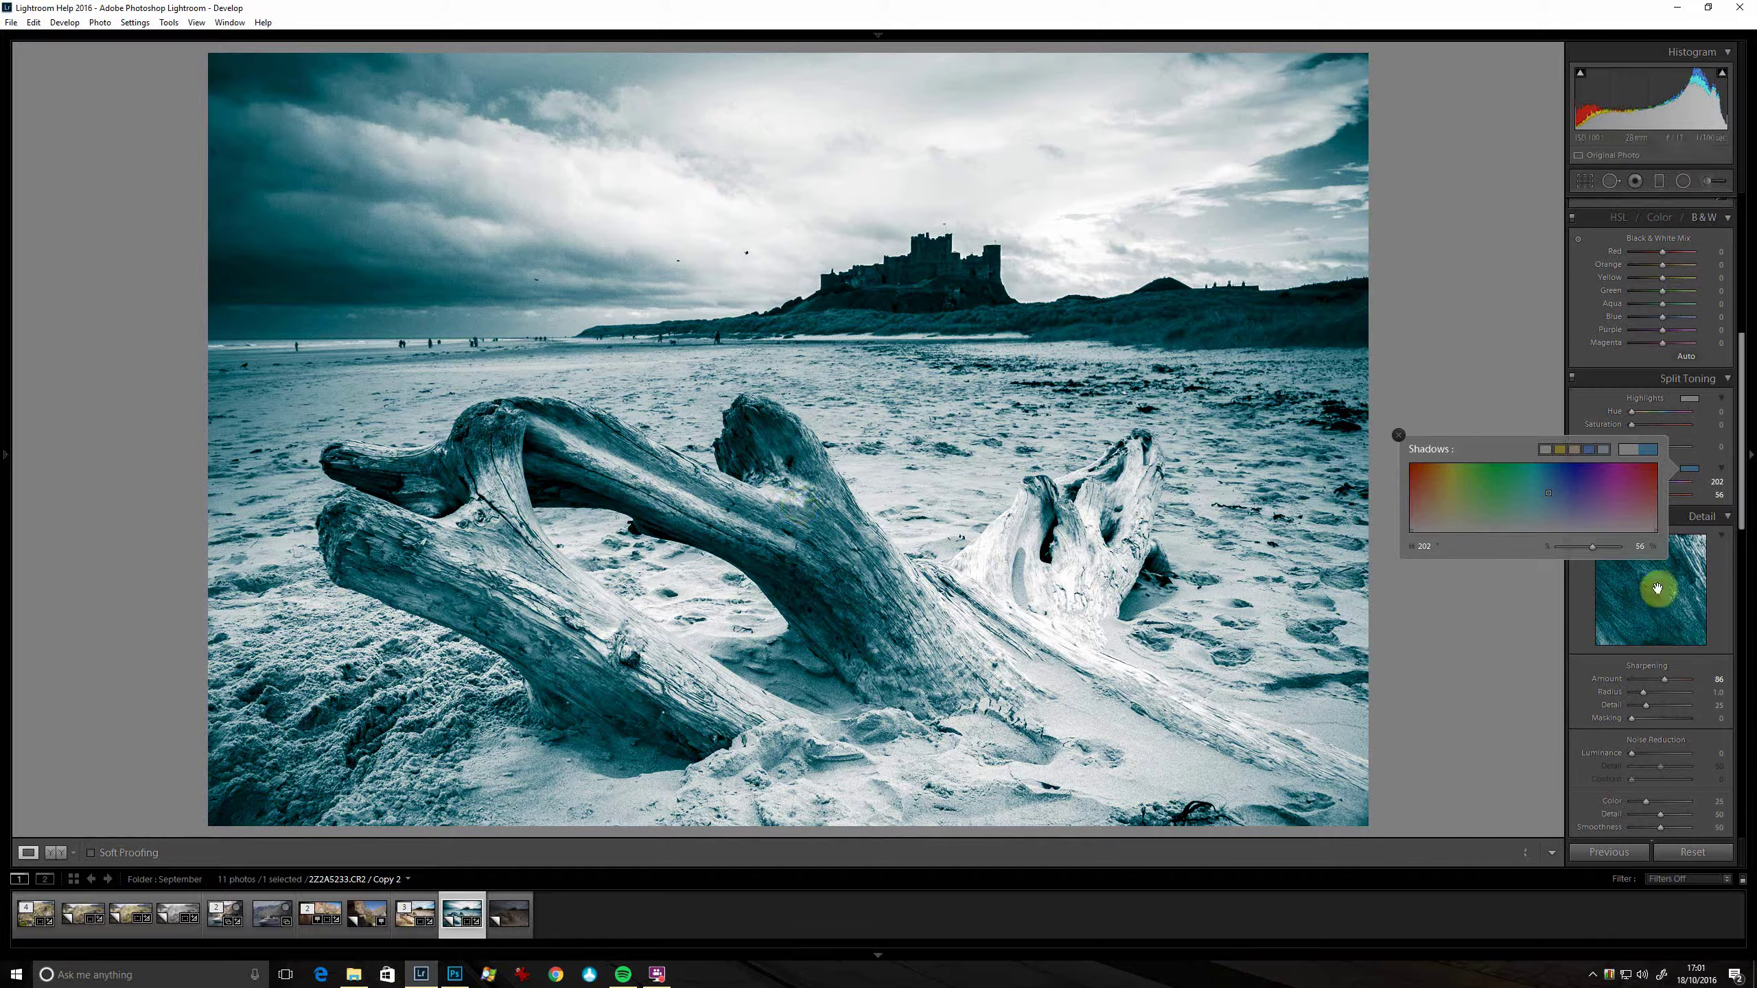
click(1693, 407)
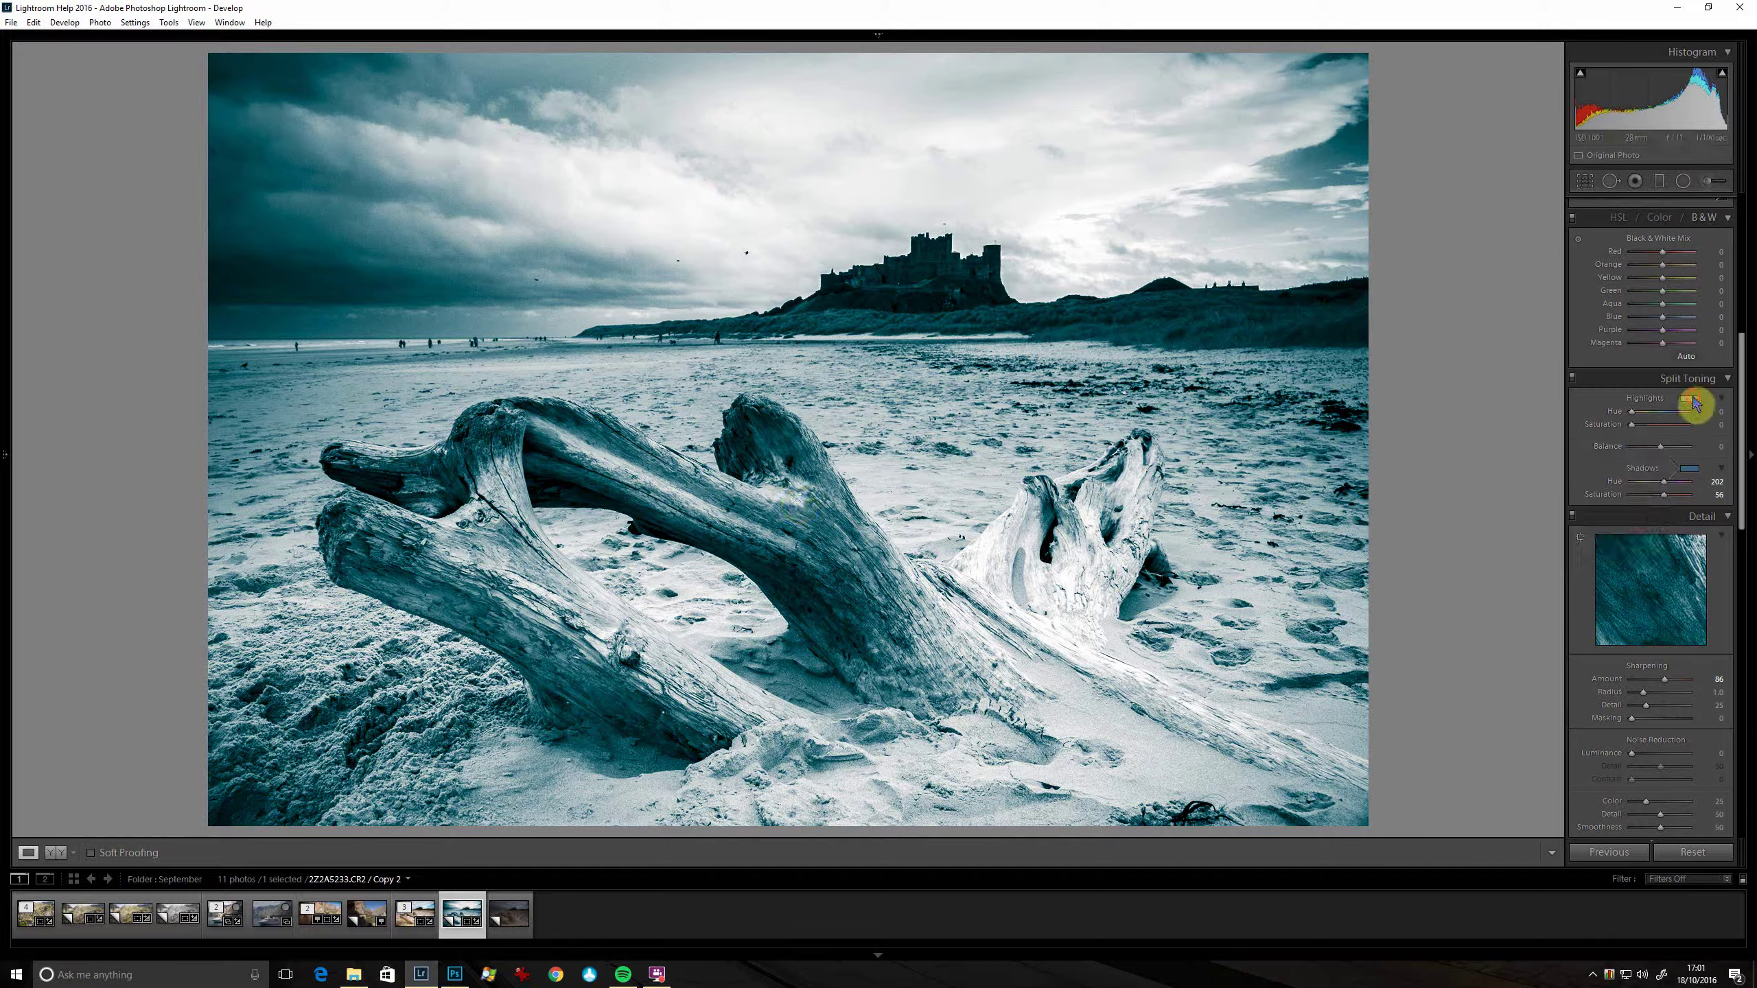
click(1443, 429)
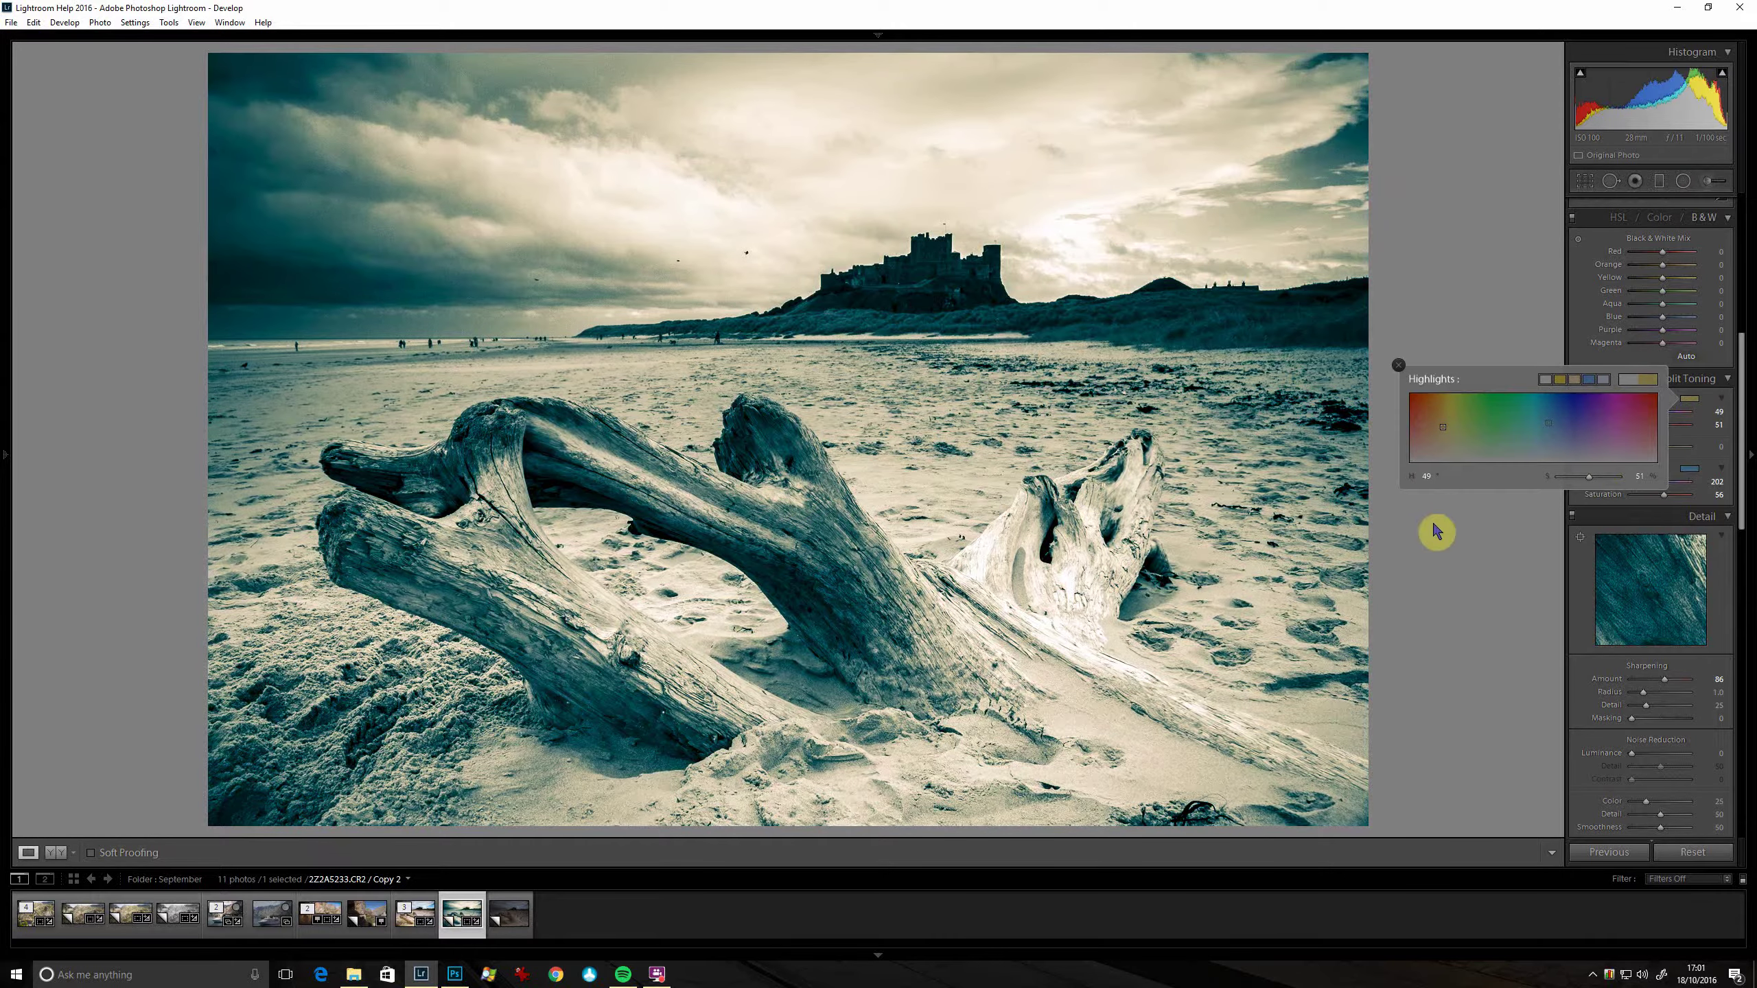
click(1735, 457)
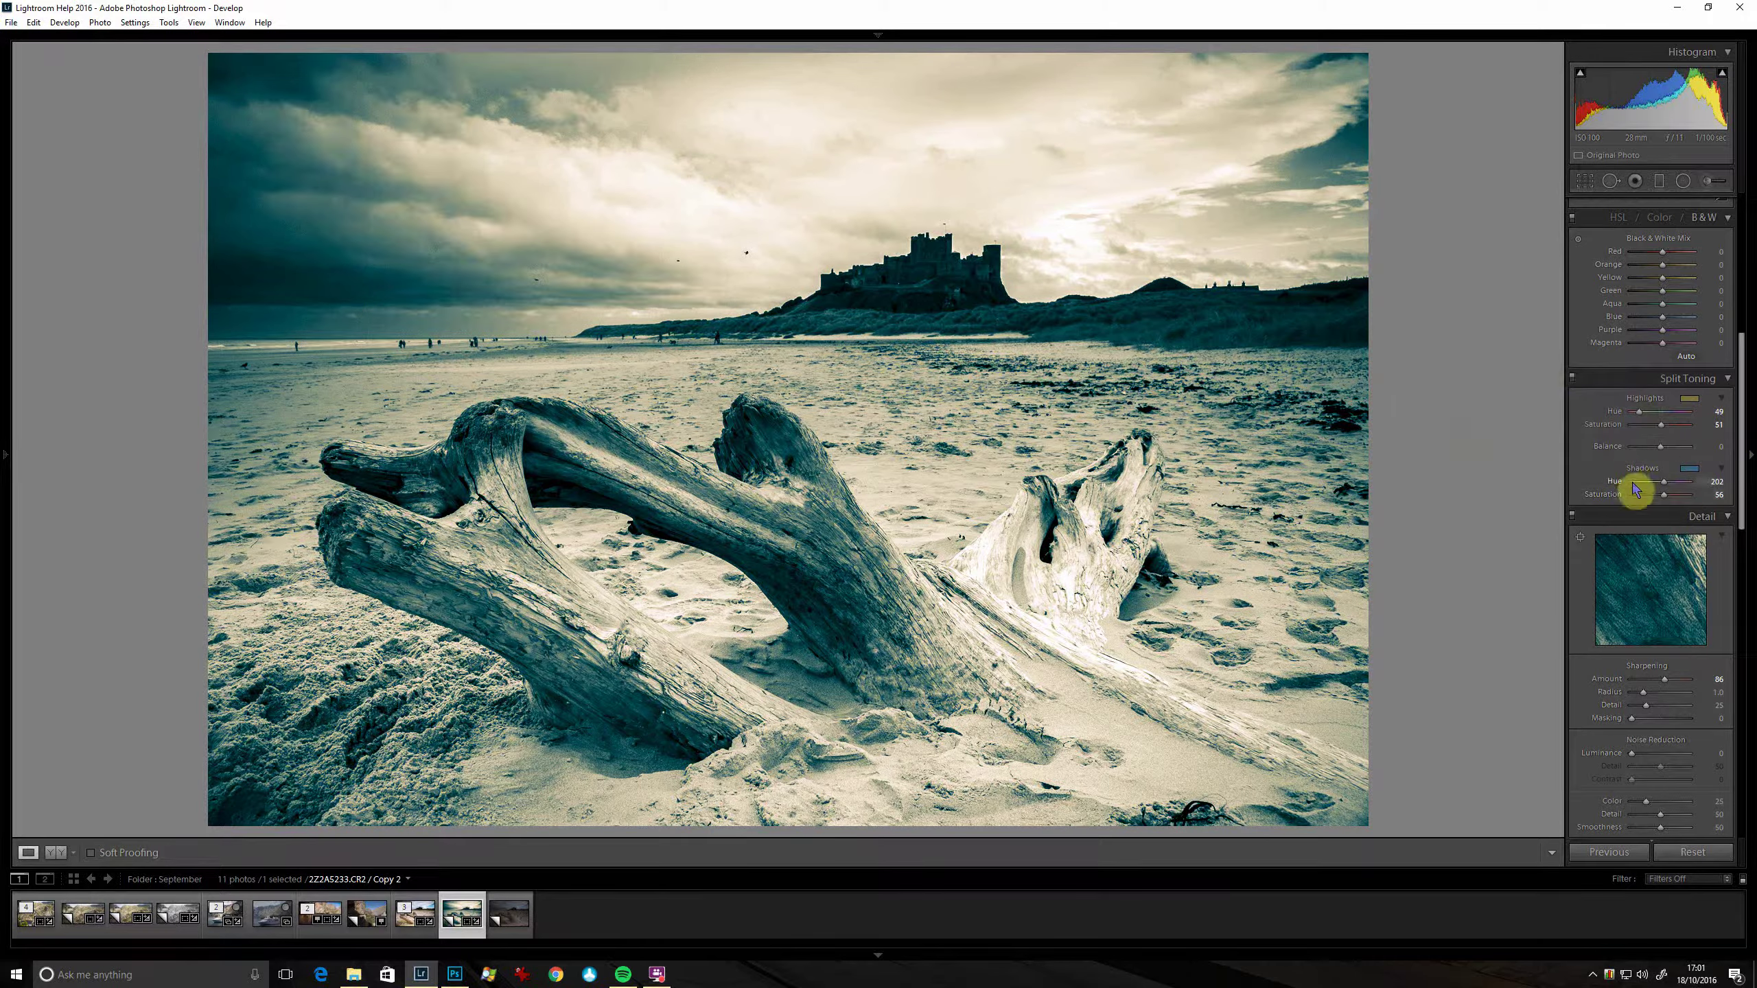
mouse_move(1662, 447)
mouse_down()
mouse_move(1638, 450)
mouse_move(1681, 460)
mouse_up()
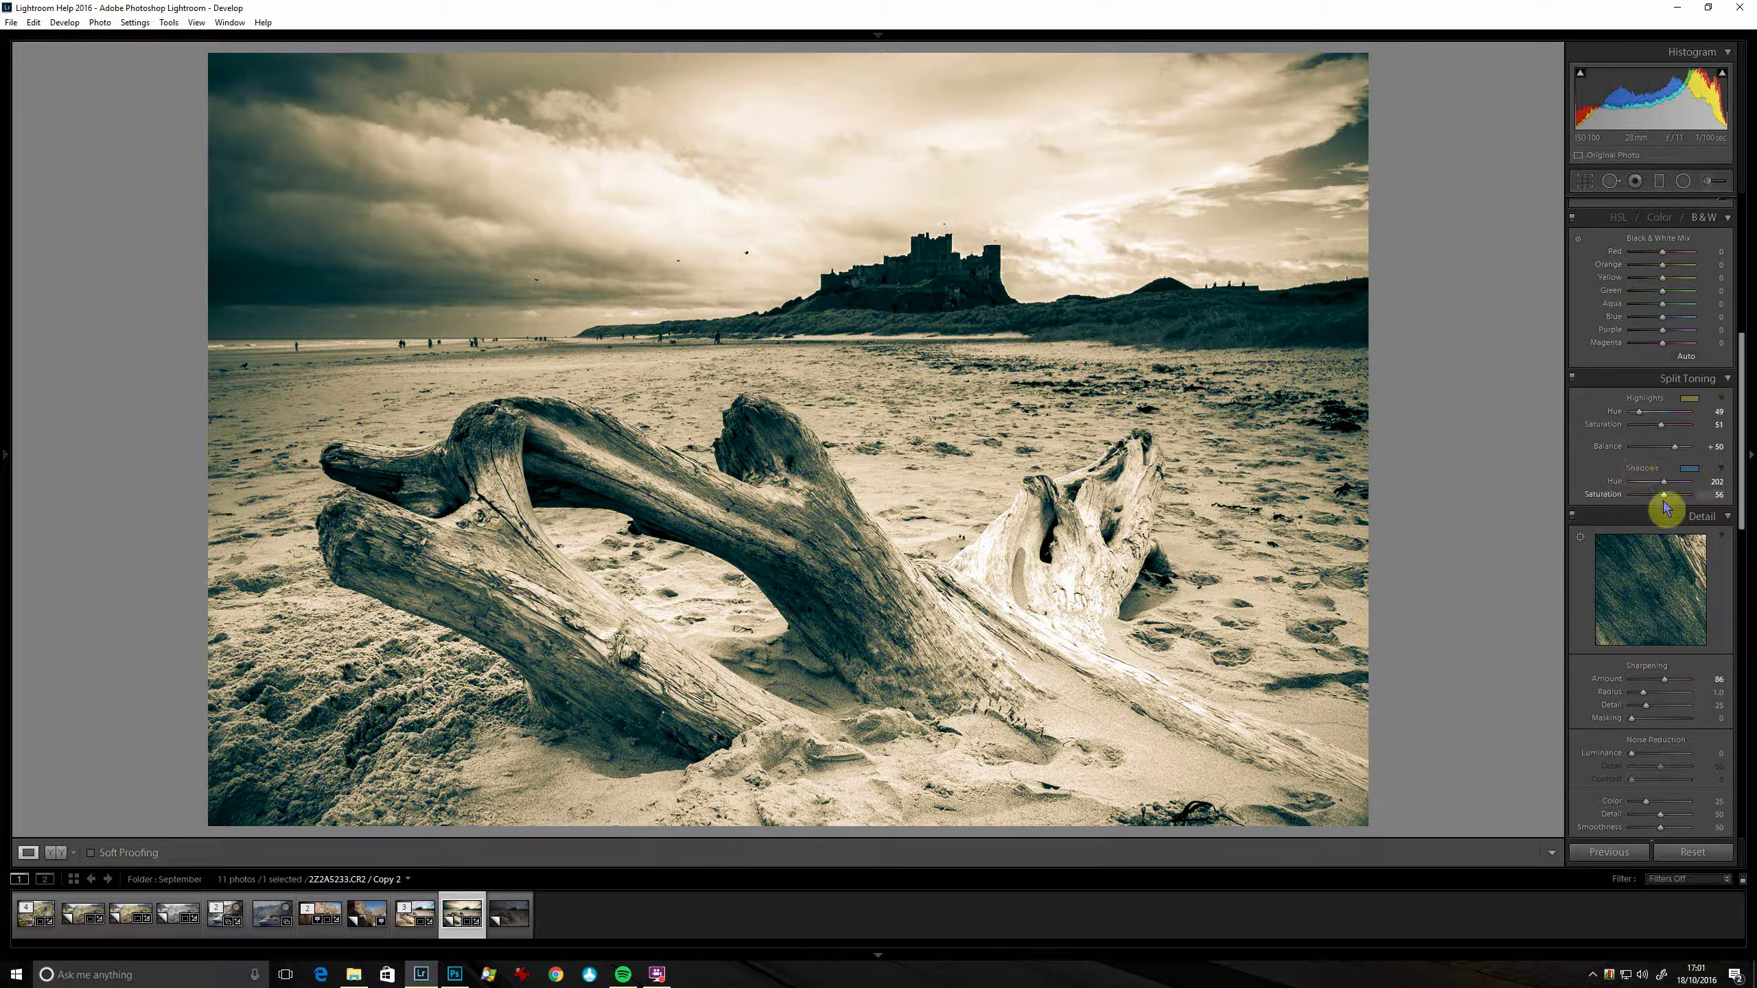
Compare the toned copy with and without split toning, and against the unedited virtual copy.
click(1572, 381)
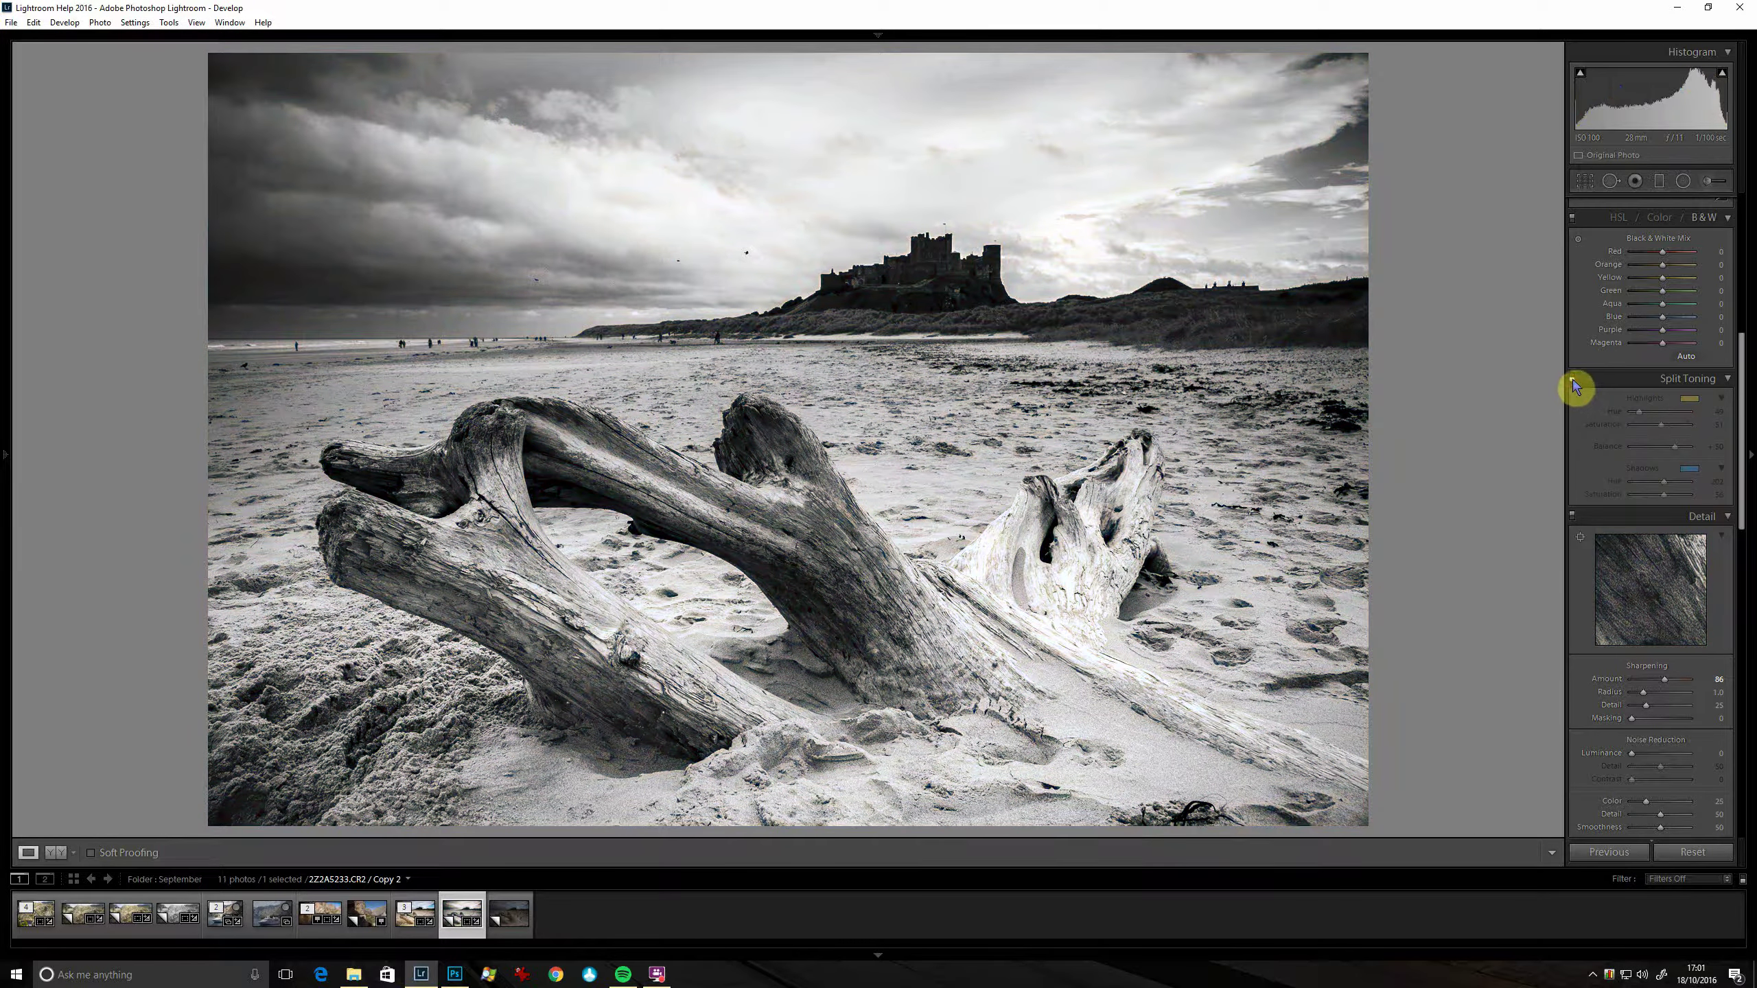
click(1573, 381)
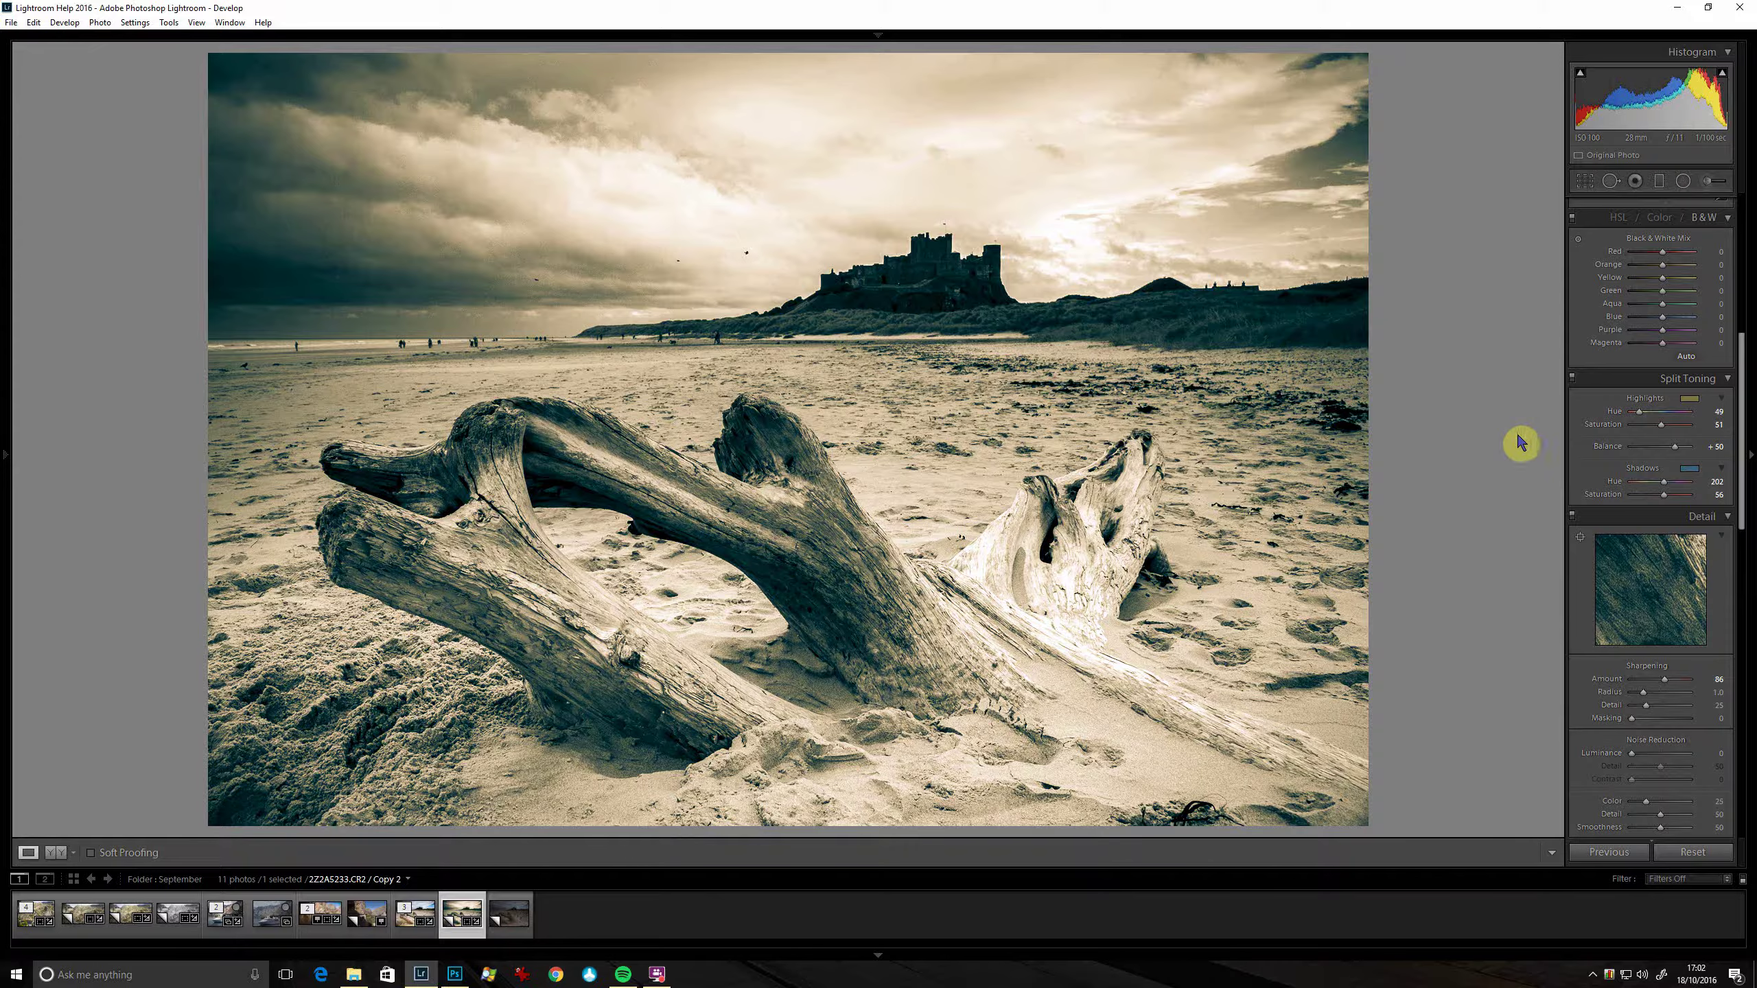
click(510, 907)
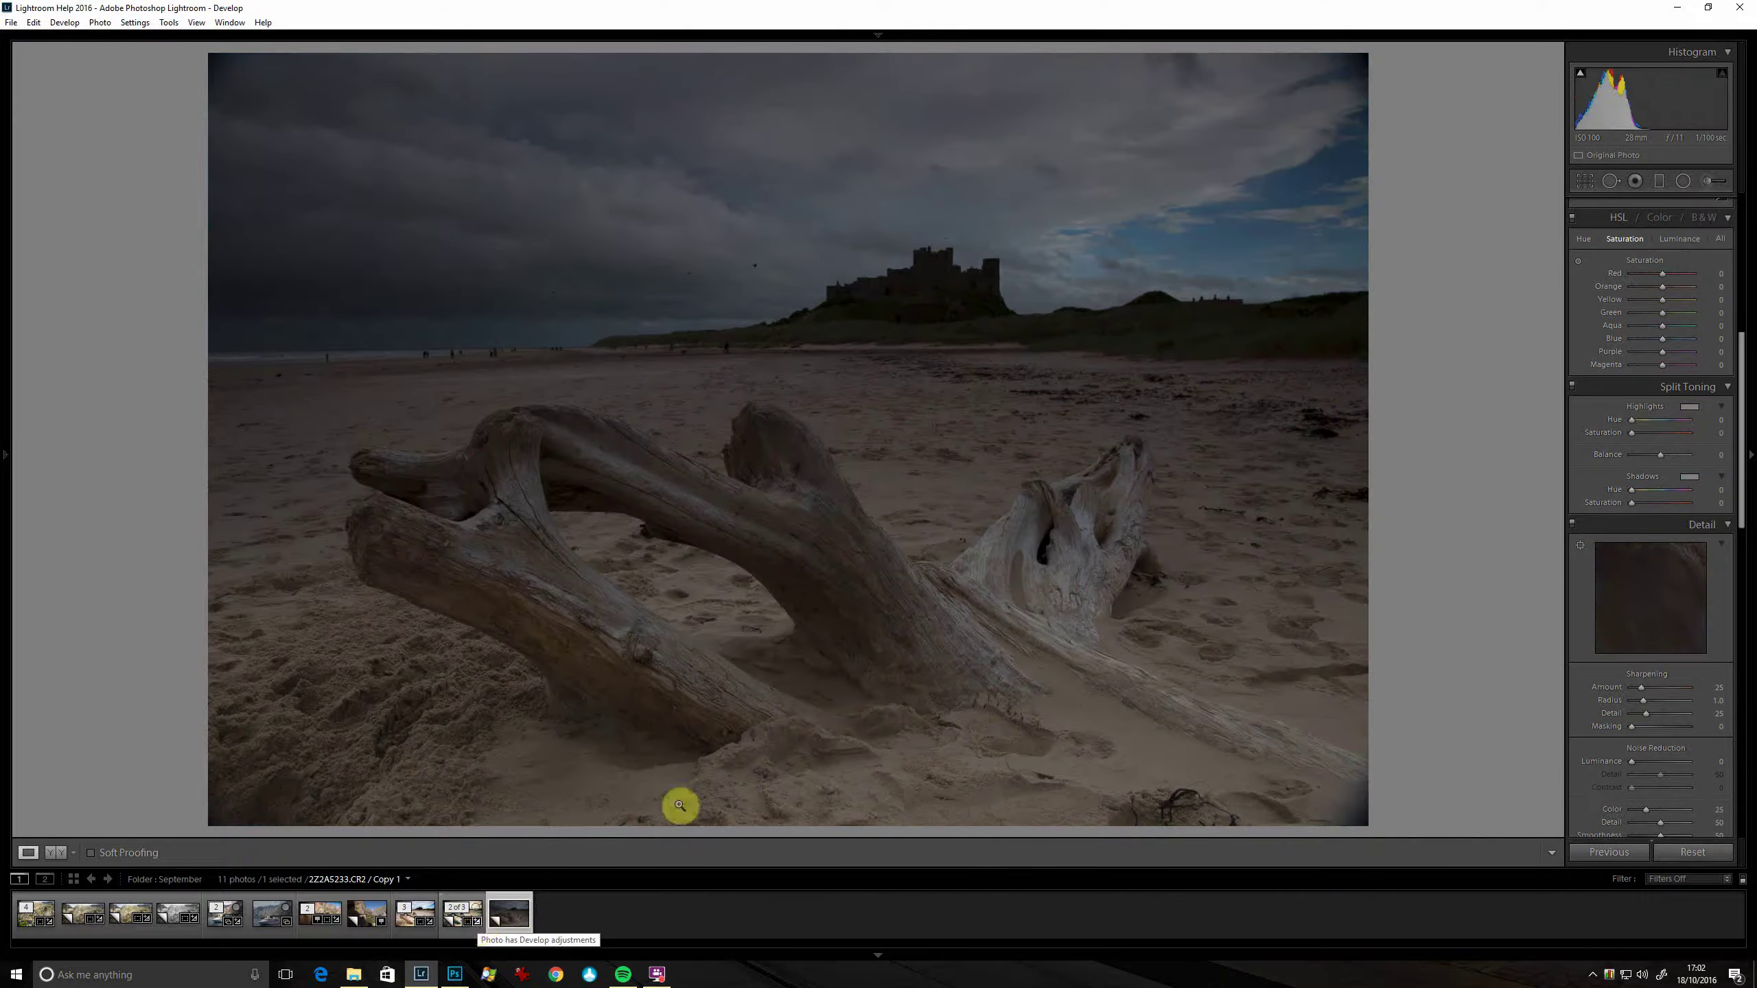
click(472, 929)
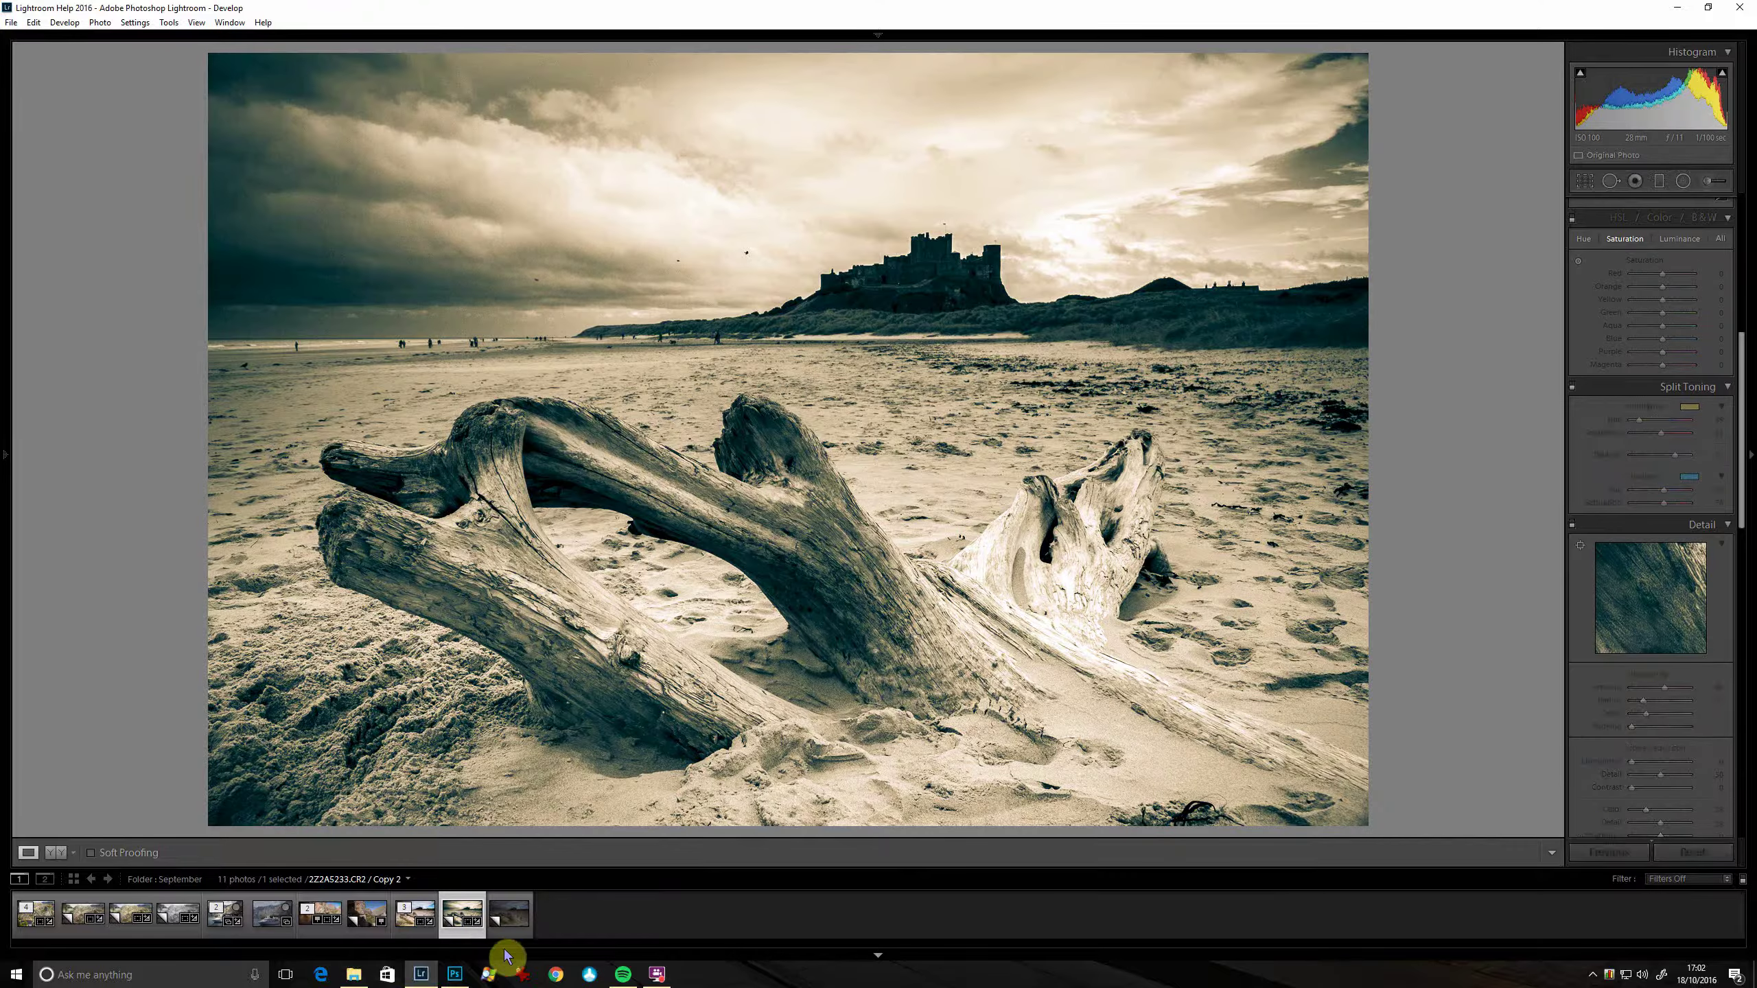
click(490, 934)
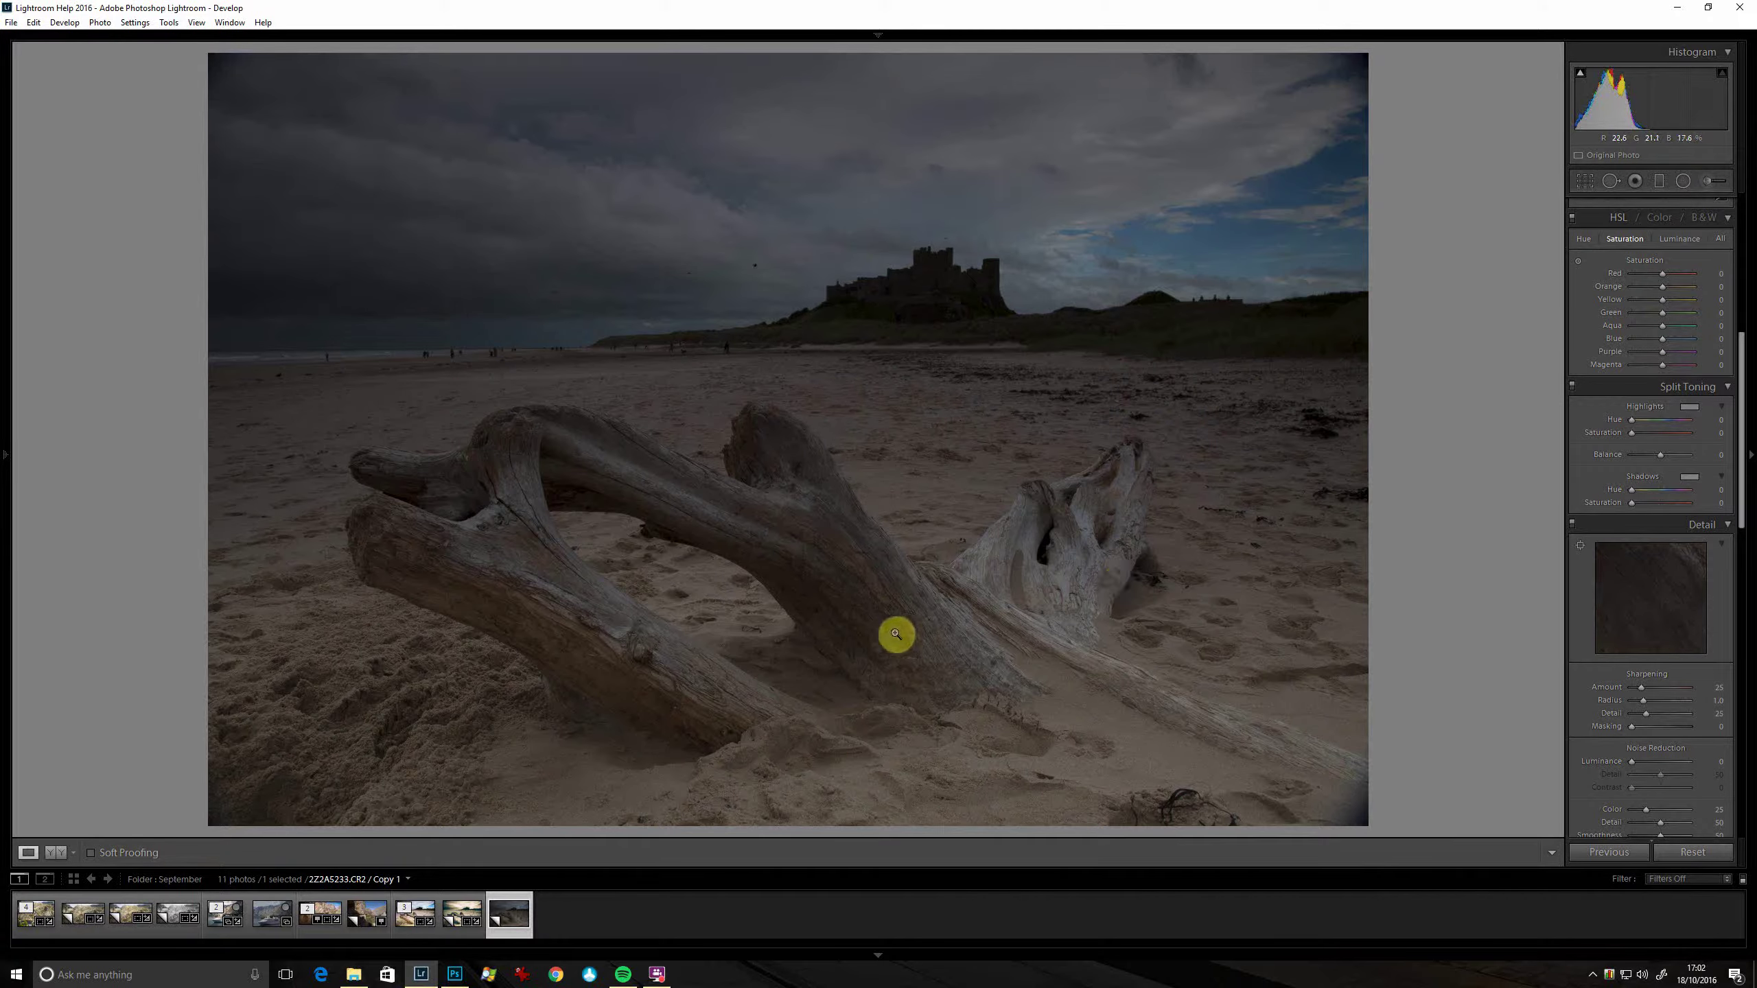
click(462, 924)
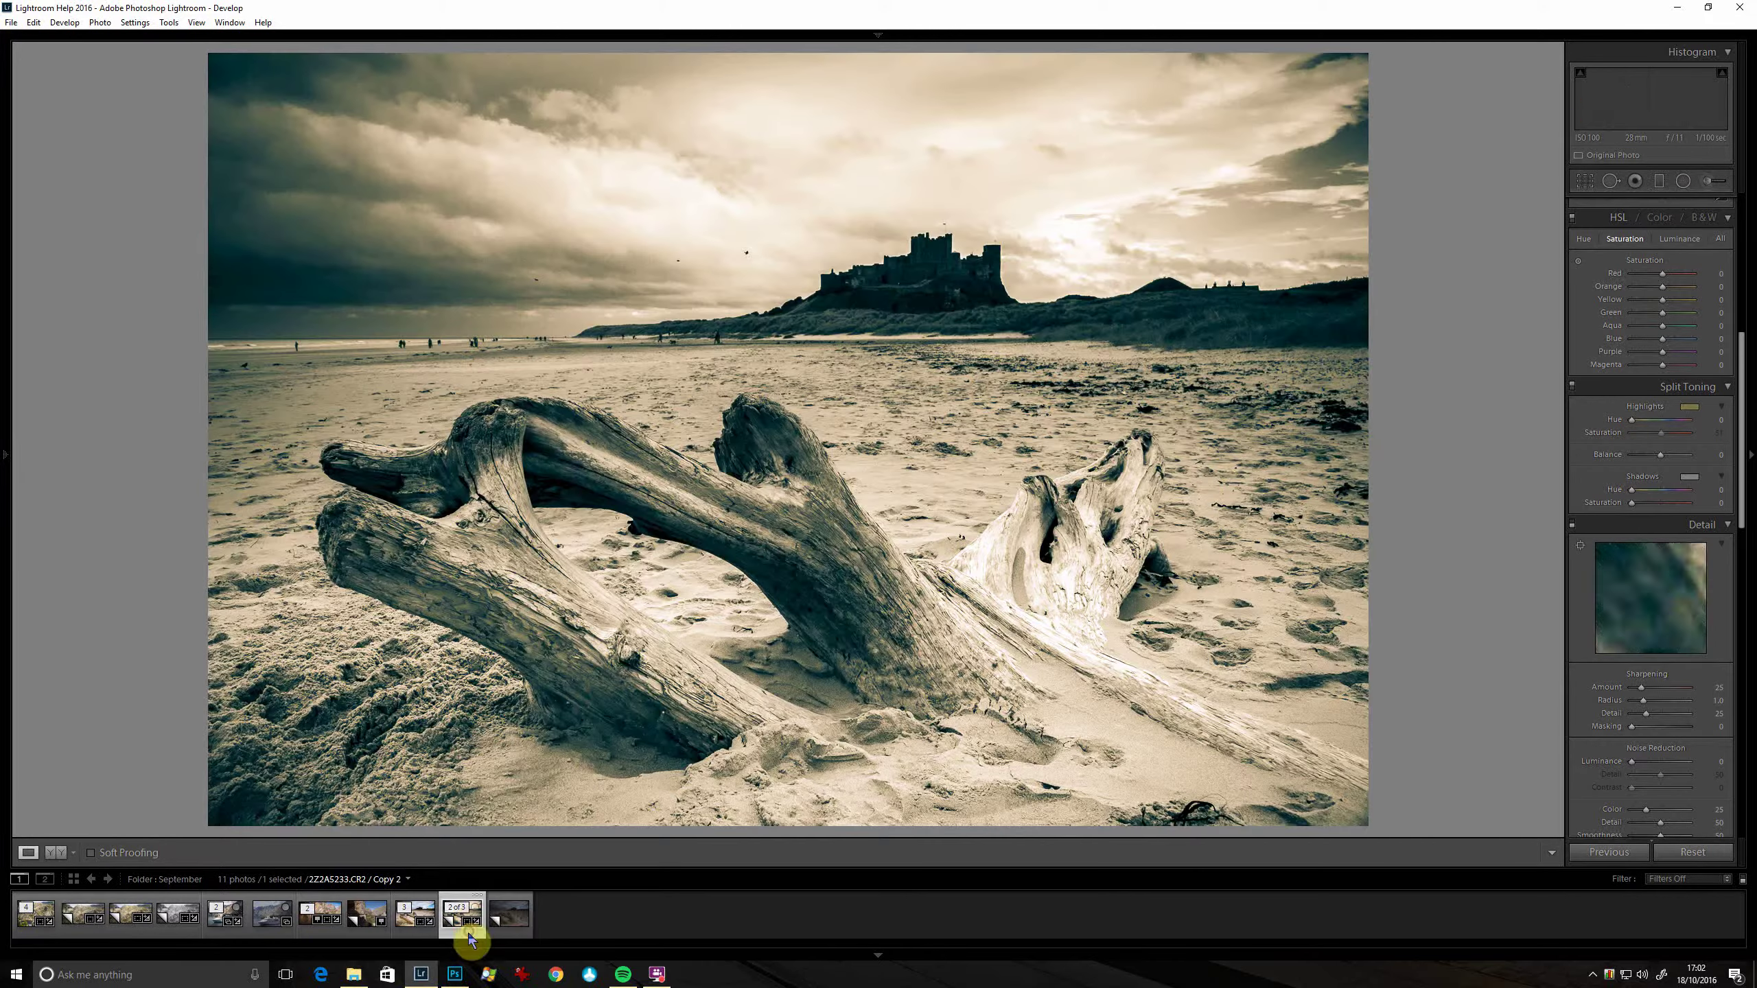
mouse_move(458, 969)
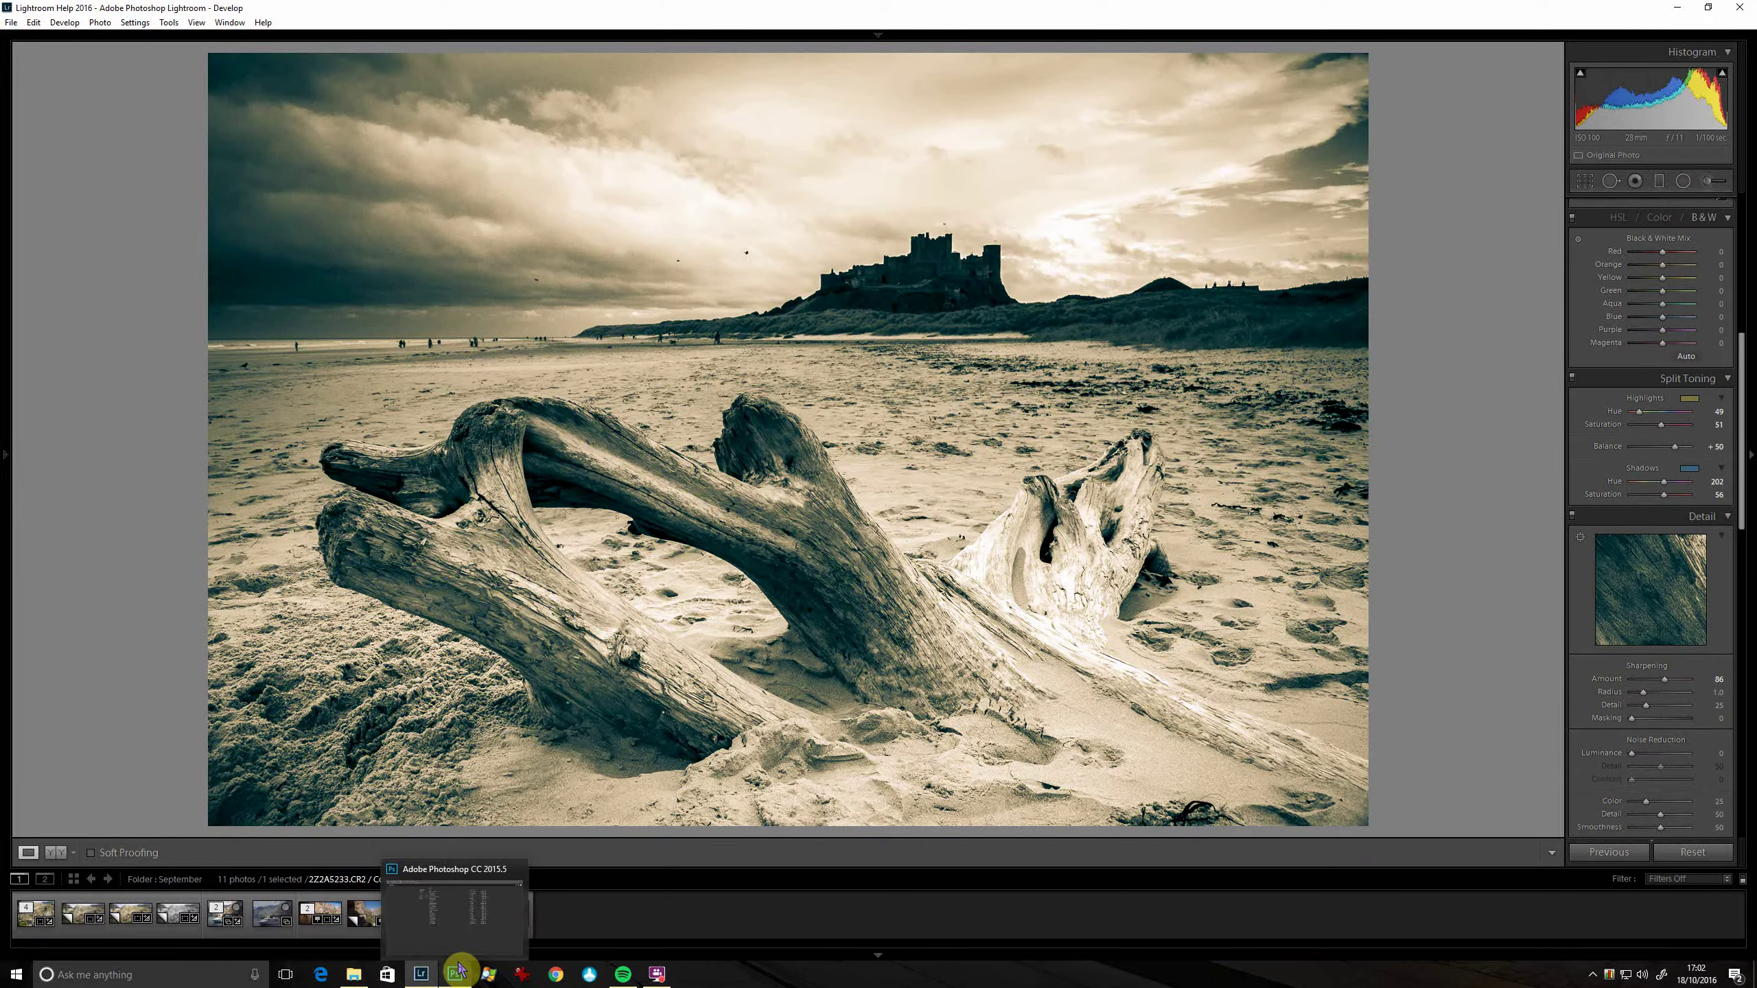